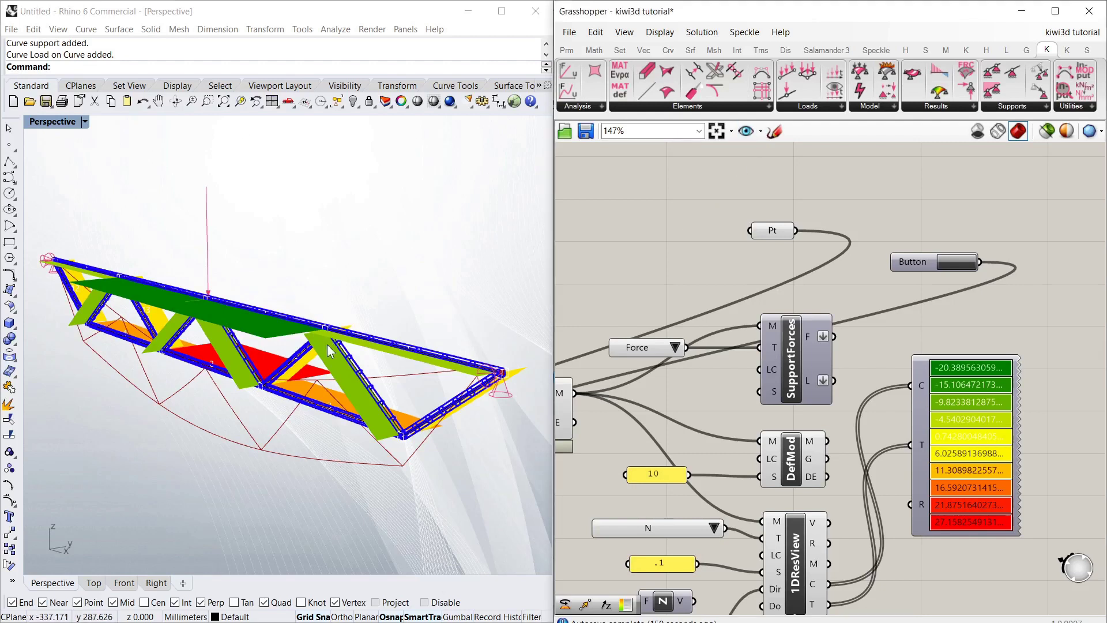
# Move the point load further along the truss with Set one Point, then rerun the analysis.
pyautogui.moveTo(329, 350)
pyautogui.mouseDown(button='right')
pyautogui.moveTo(331, 326)
pyautogui.moveTo(329, 370)
pyautogui.moveTo(326, 336)
pyautogui.mouseUp(button='right')
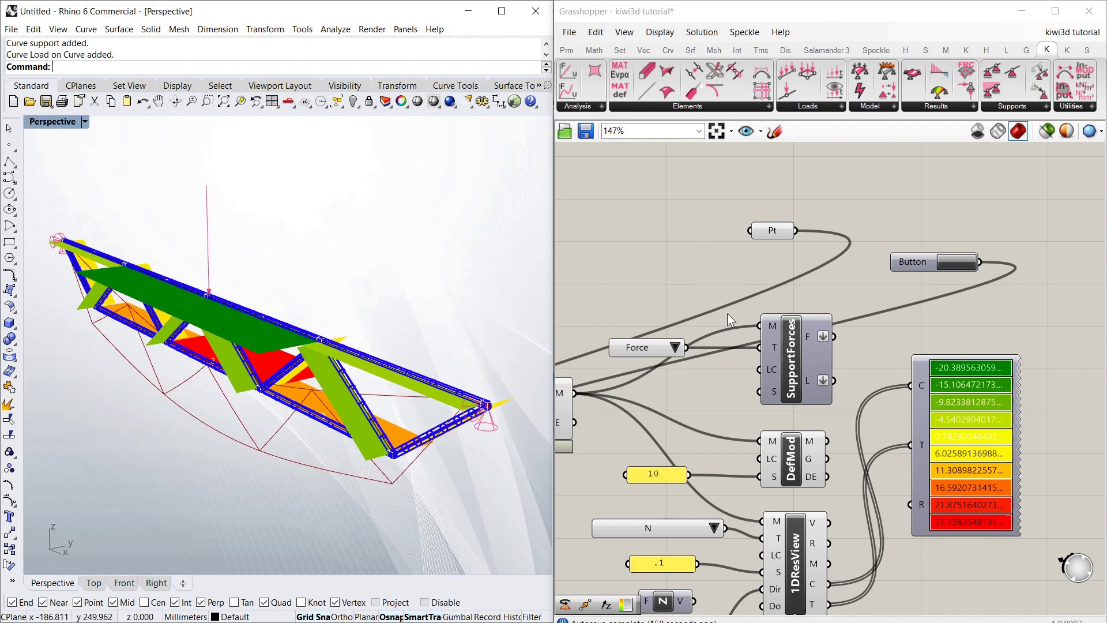
pyautogui.rightClick(771, 231)
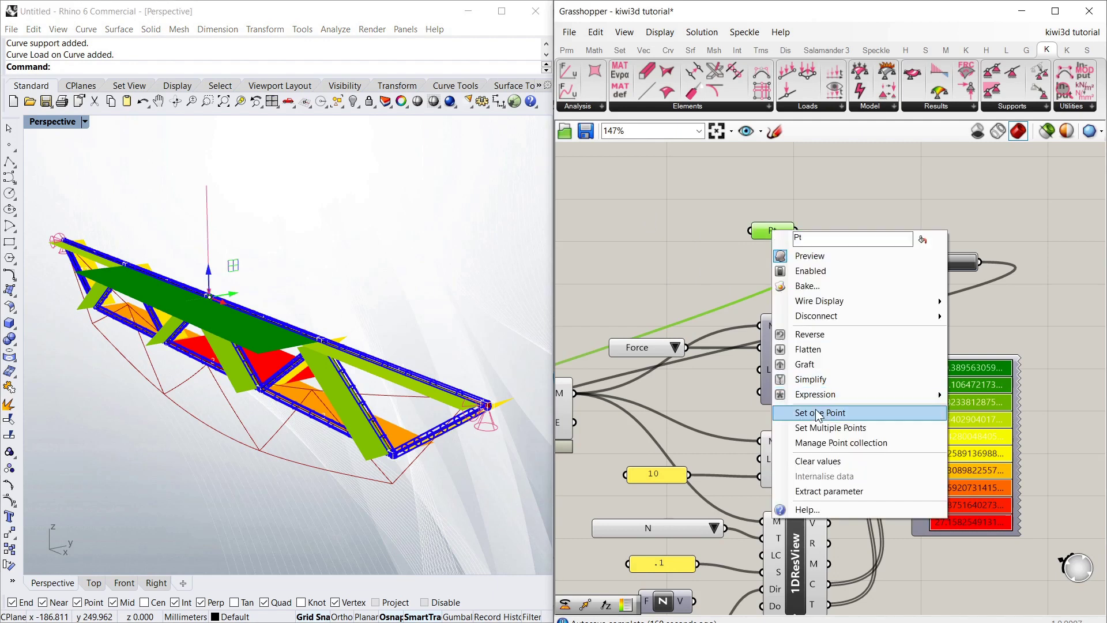
pyautogui.click(854, 413)
pyautogui.click(322, 335)
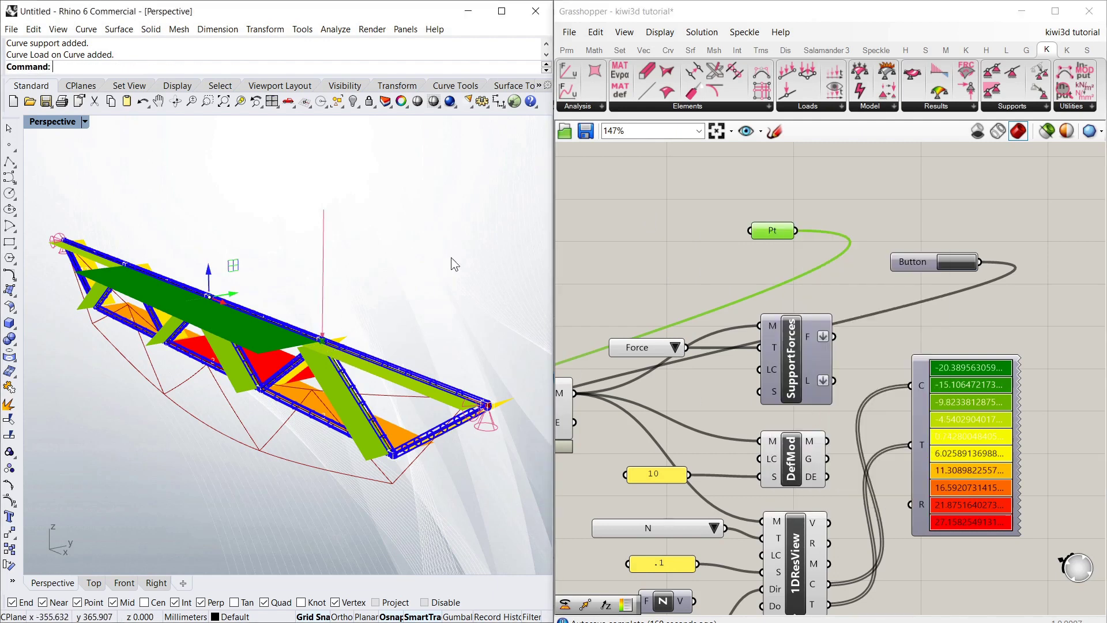
pyautogui.click(679, 255)
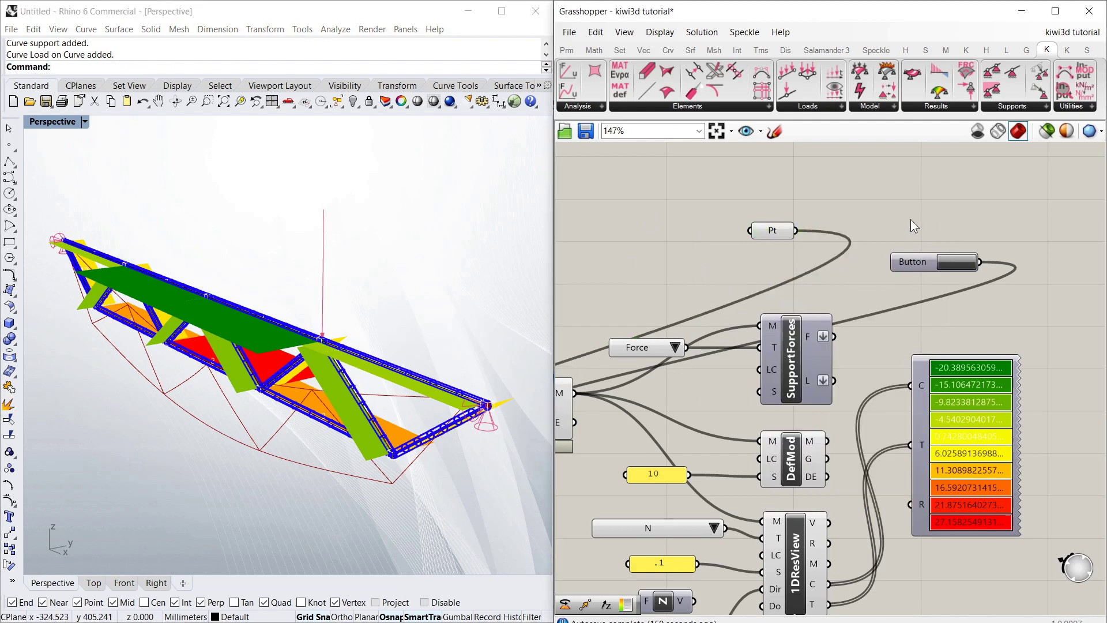
pyautogui.click(955, 262)
# Orbit the model side-on to inspect the updated axial force diagrams.
pyautogui.moveTo(388, 289)
pyautogui.mouseDown(button='right')
pyautogui.moveTo(403, 267)
pyautogui.moveTo(407, 291)
pyautogui.mouseUp(button='right')
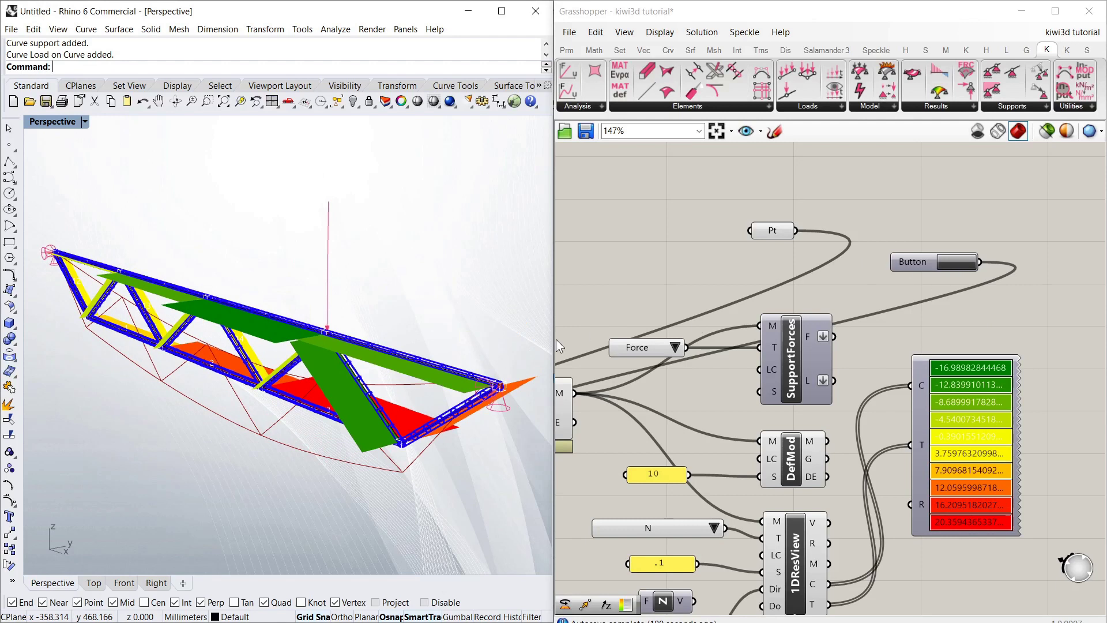
pyautogui.moveTo(474, 395); pyautogui.dragTo(466, 375, button='right')
pyautogui.moveTo(258, 416); pyautogui.dragTo(271, 421, button='right')
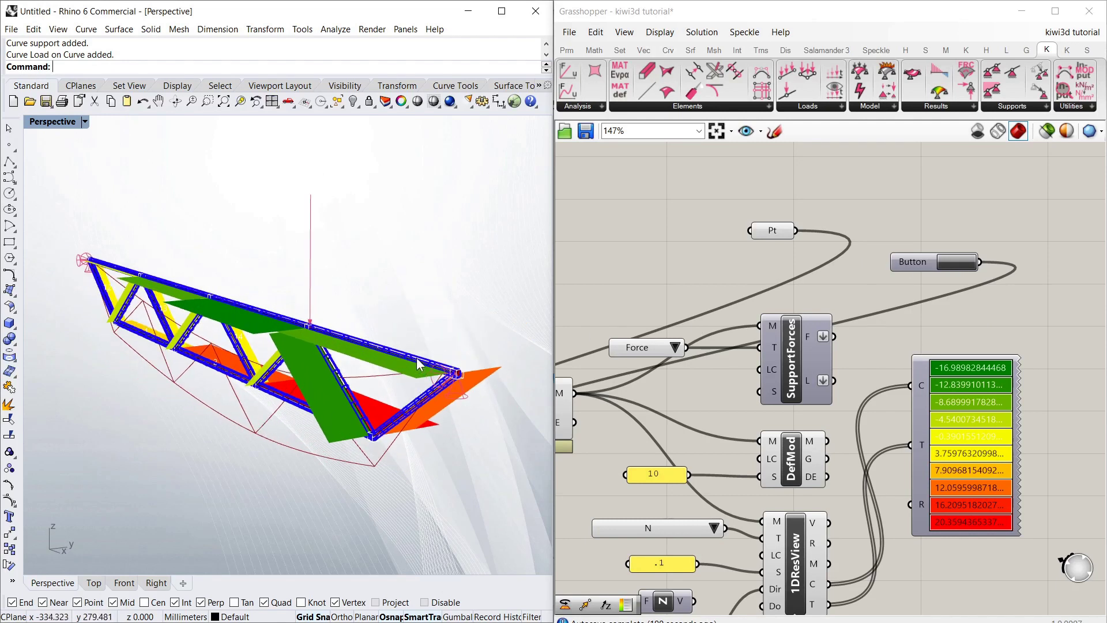
pyautogui.moveTo(246, 327); pyautogui.dragTo(333, 392, button='right')
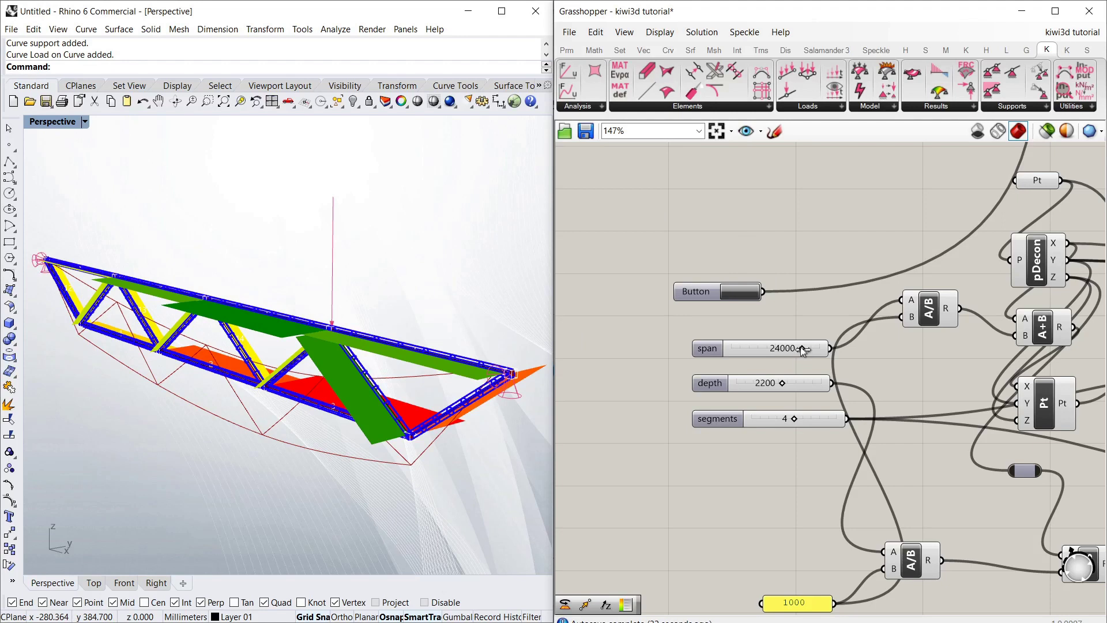
# Set span 23412 and depth 2916, rerun the analysis, and change the segment count.
pyautogui.moveTo(803, 350); pyautogui.dragTo(829, 419)
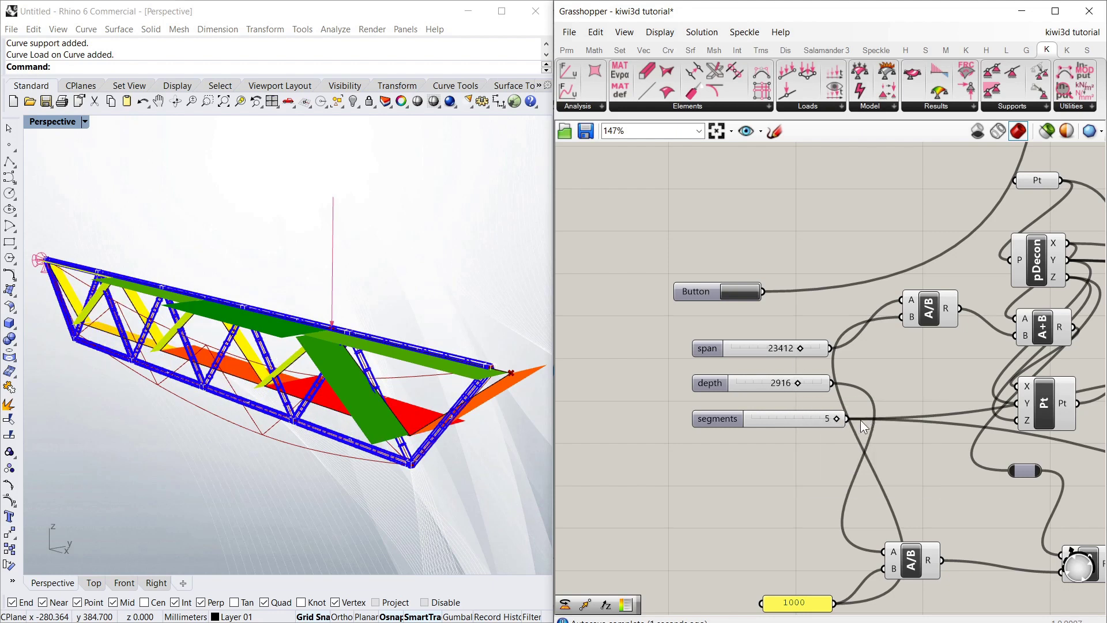
pyautogui.click(745, 293)
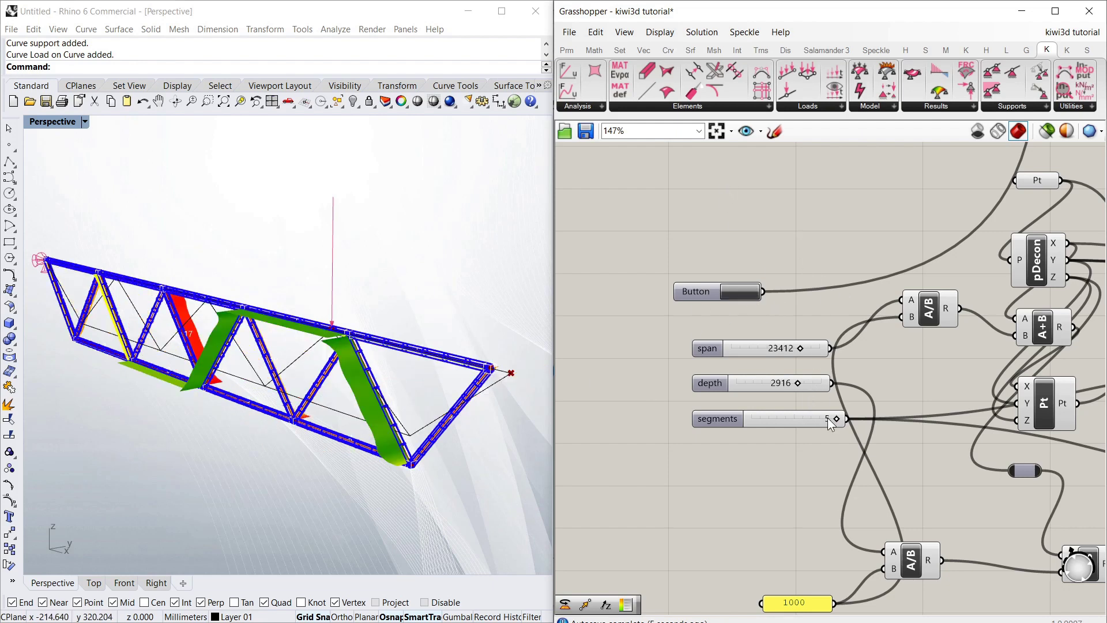
pyautogui.moveTo(835, 419); pyautogui.dragTo(754, 419)
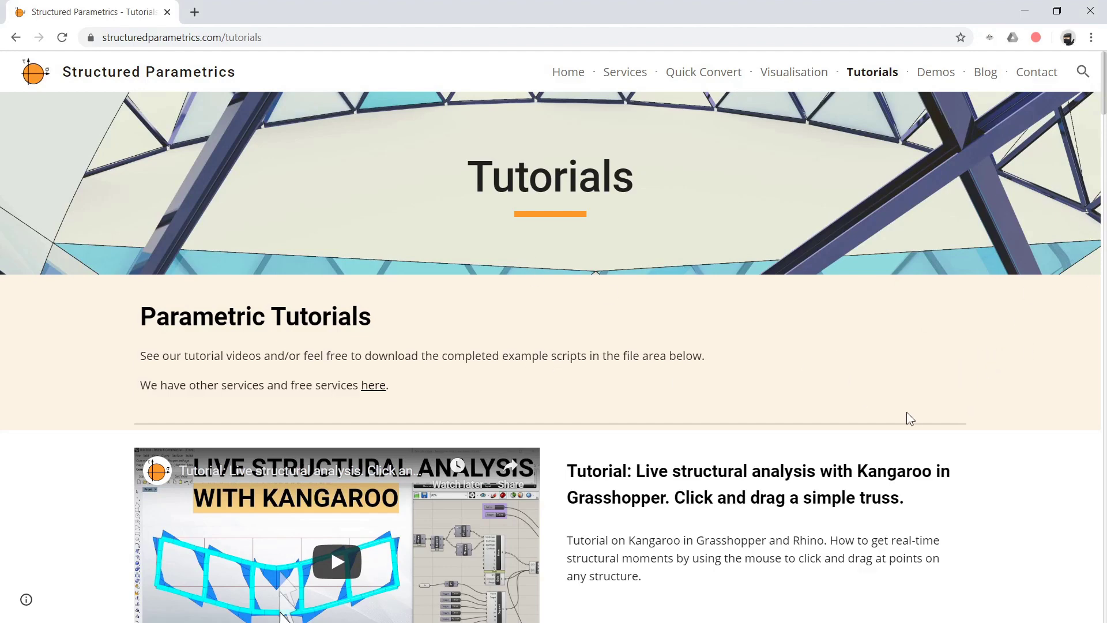
# Scroll through the Structured Parametrics Tutorials page and its script downloads.
pyautogui.scroll(-20, 895, 418)
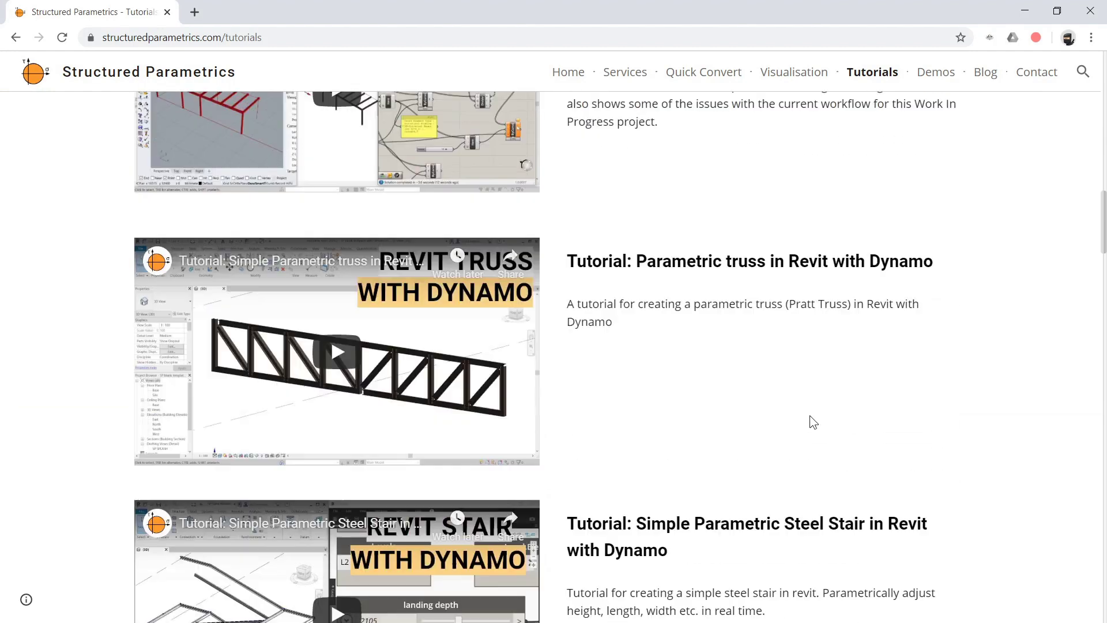
pyautogui.scroll(-20, 810, 416)
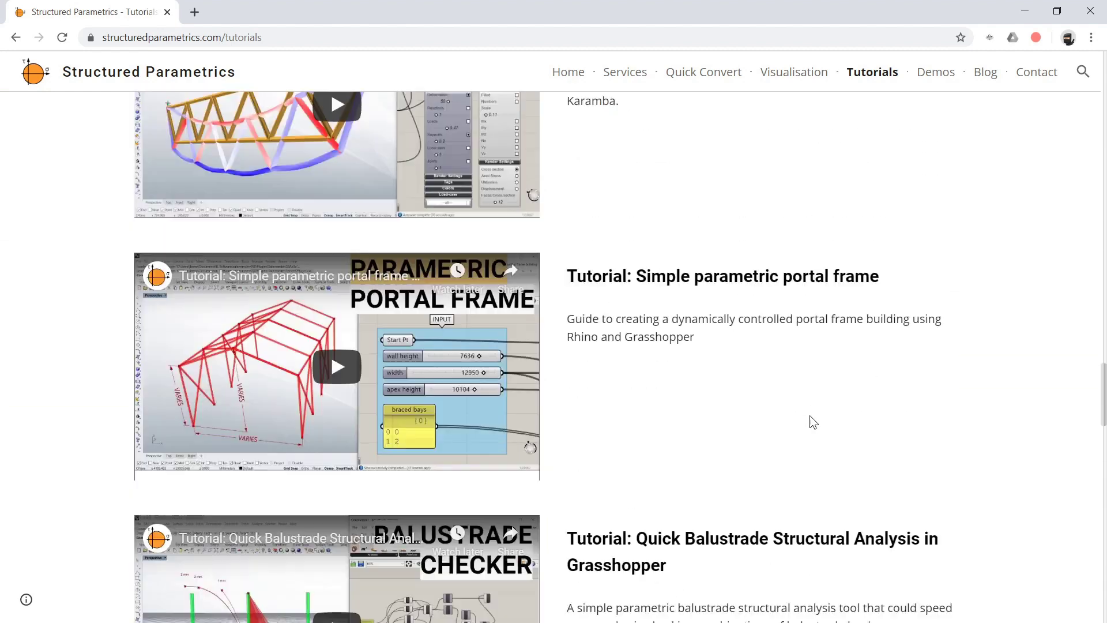
pyautogui.scroll(-12, 809, 415)
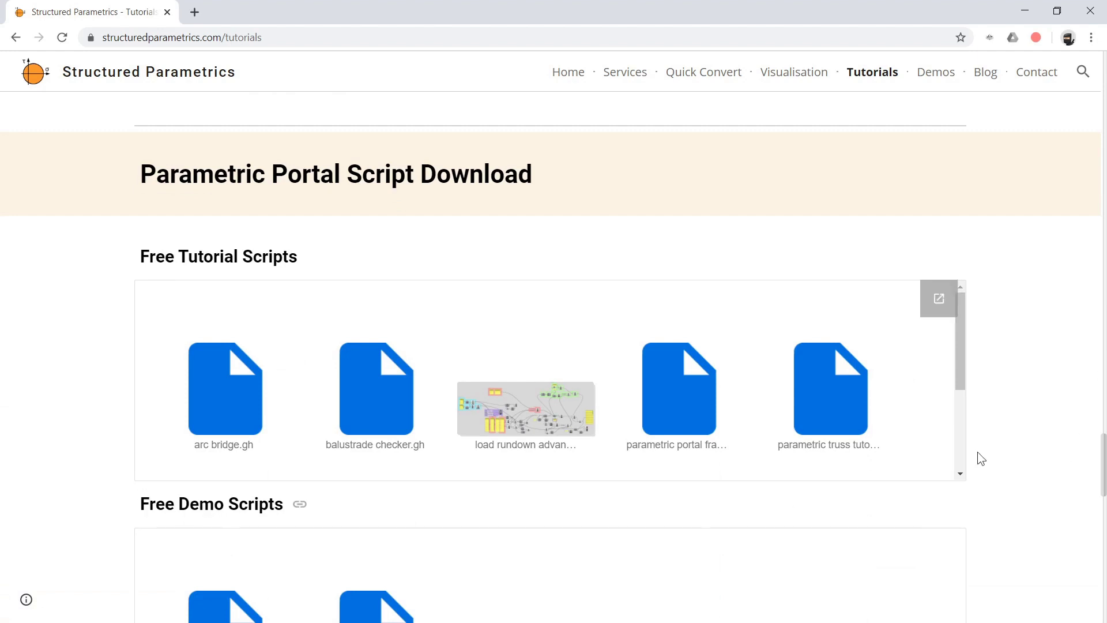
pyautogui.scroll(20, 1050, 481)
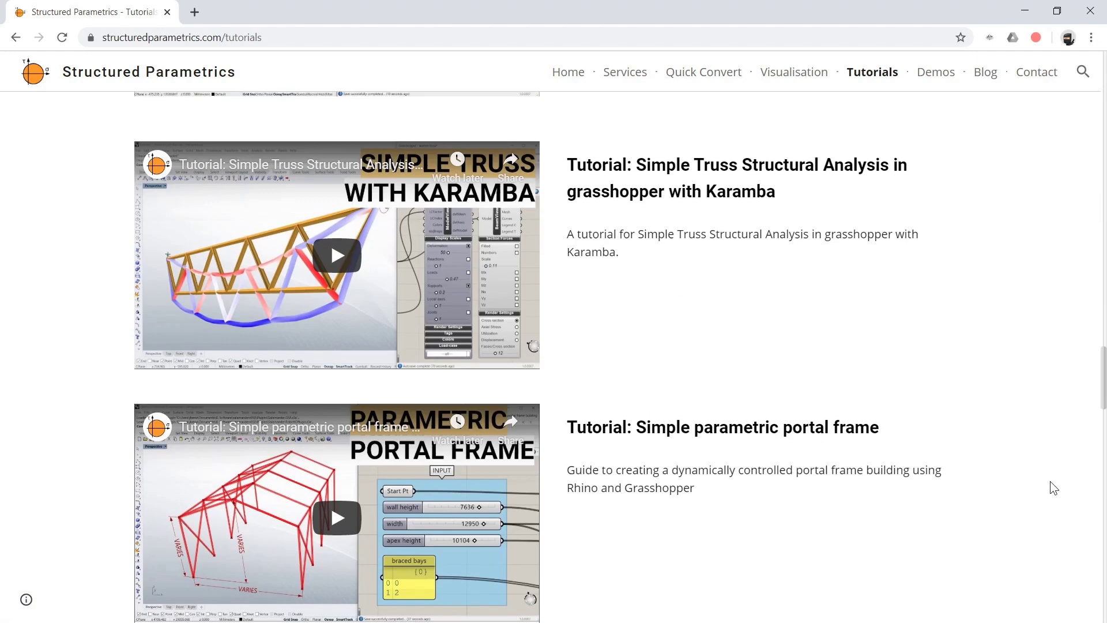
# Go back to the site's home page, scroll through it, and return toward the top.
pyautogui.hotkey('alt', 'Left')
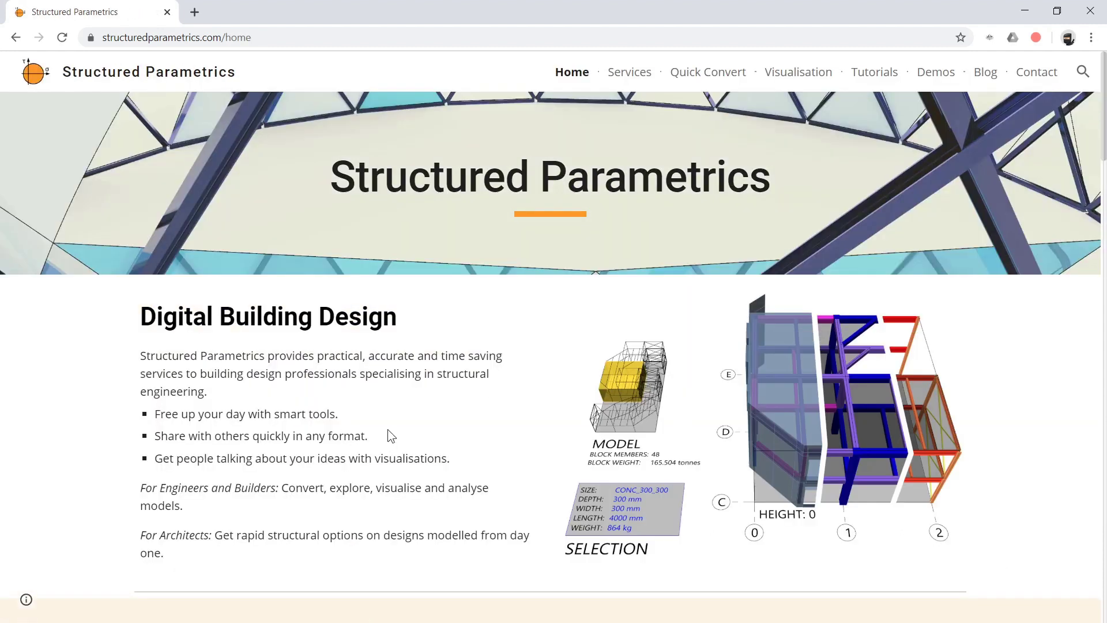
pyautogui.scroll(-7, 388, 432)
pyautogui.scroll(-3, 427, 398)
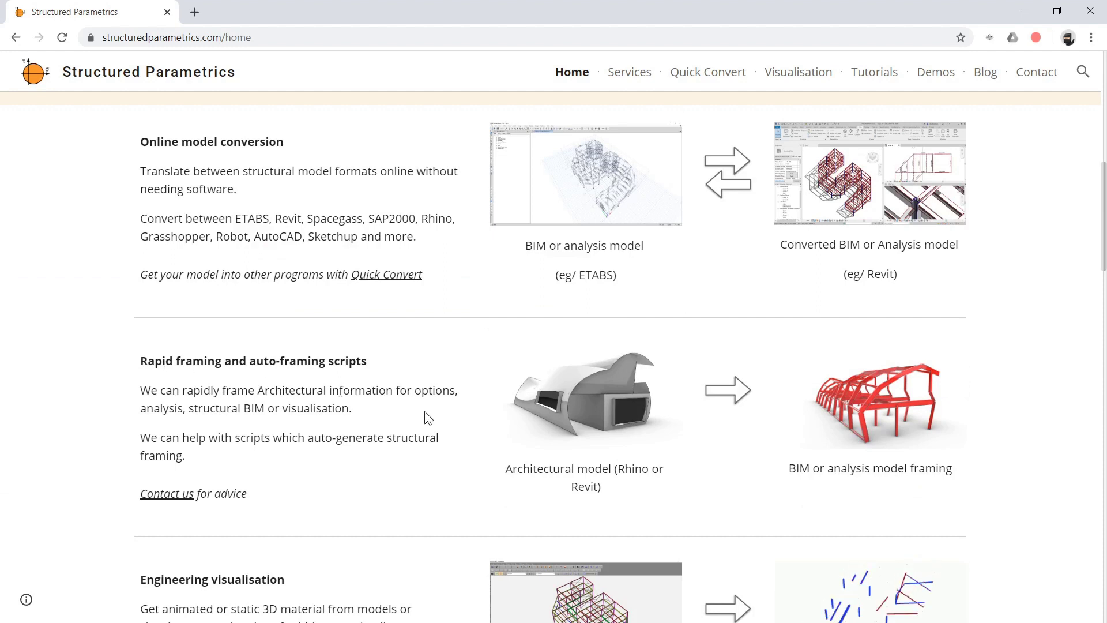
pyautogui.scroll(-3, 425, 410)
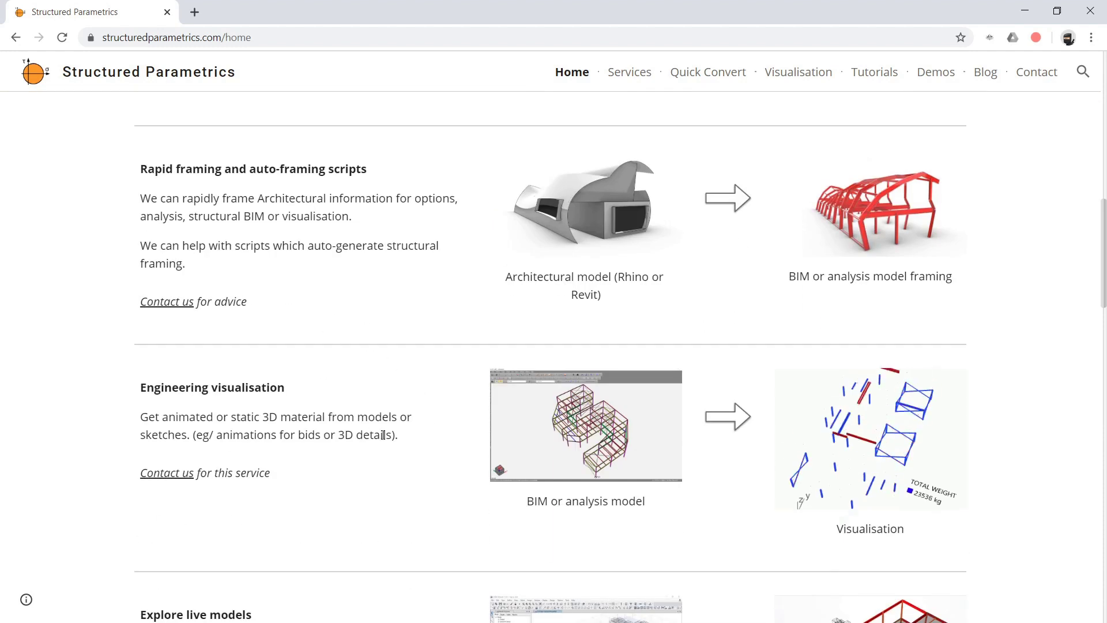
pyautogui.scroll(-6, 717, 435)
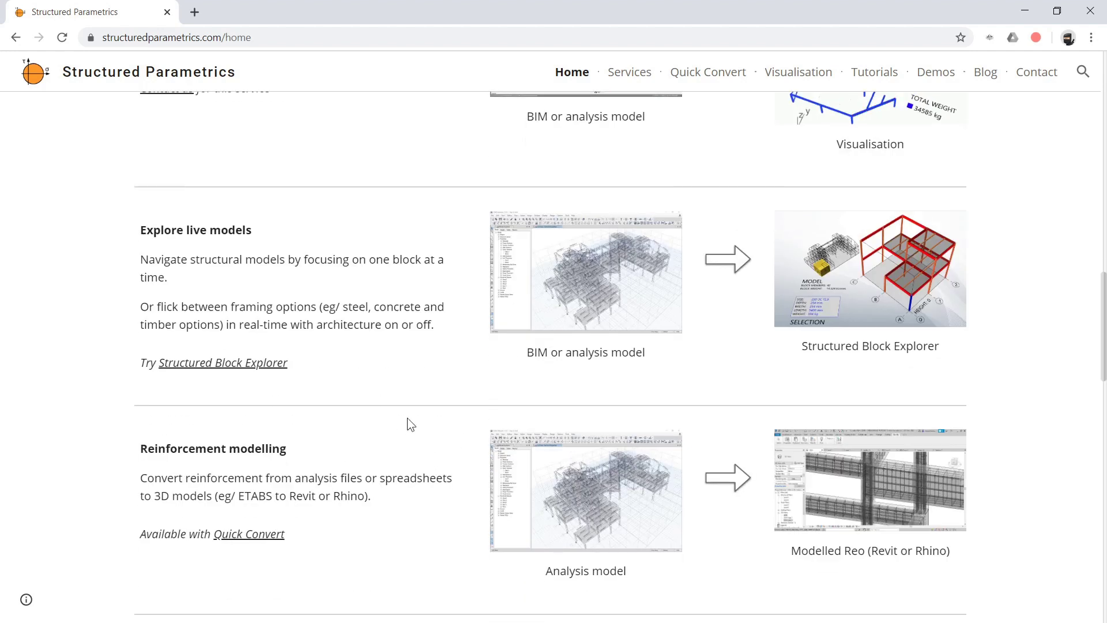
pyautogui.scroll(-3, 268, 345)
pyautogui.scroll(-3, 352, 469)
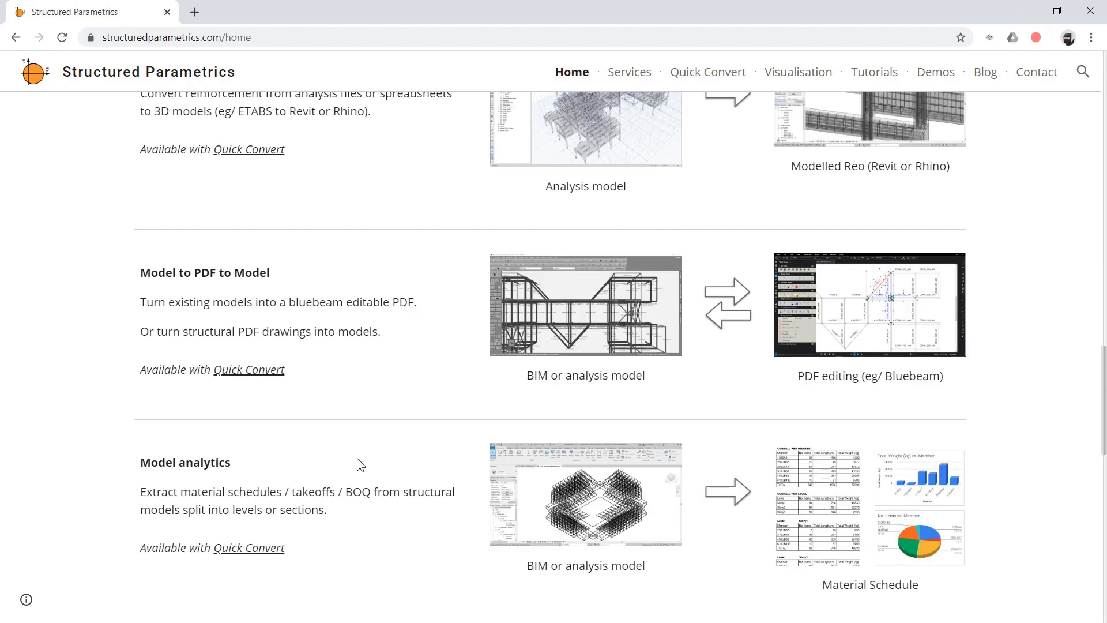
pyautogui.scroll(15, 346, 431)
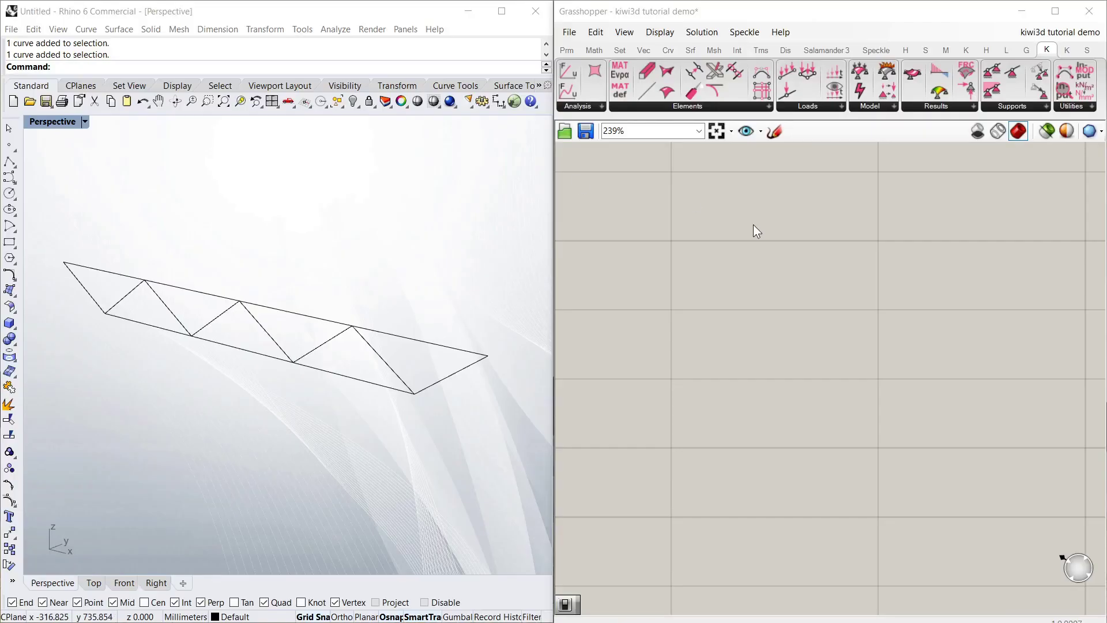
# Place AnalysisModel (AModel) and SolveIGA from the Kiwi Model group side by side.
pyautogui.click(753, 224)
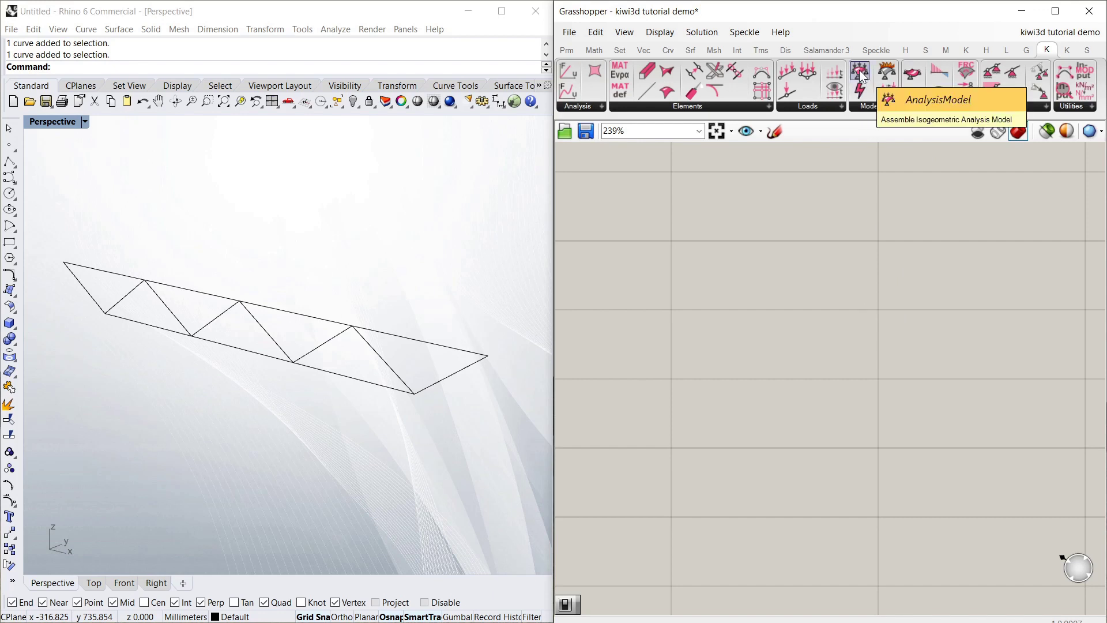
pyautogui.moveTo(860, 75); pyautogui.dragTo(830, 362)
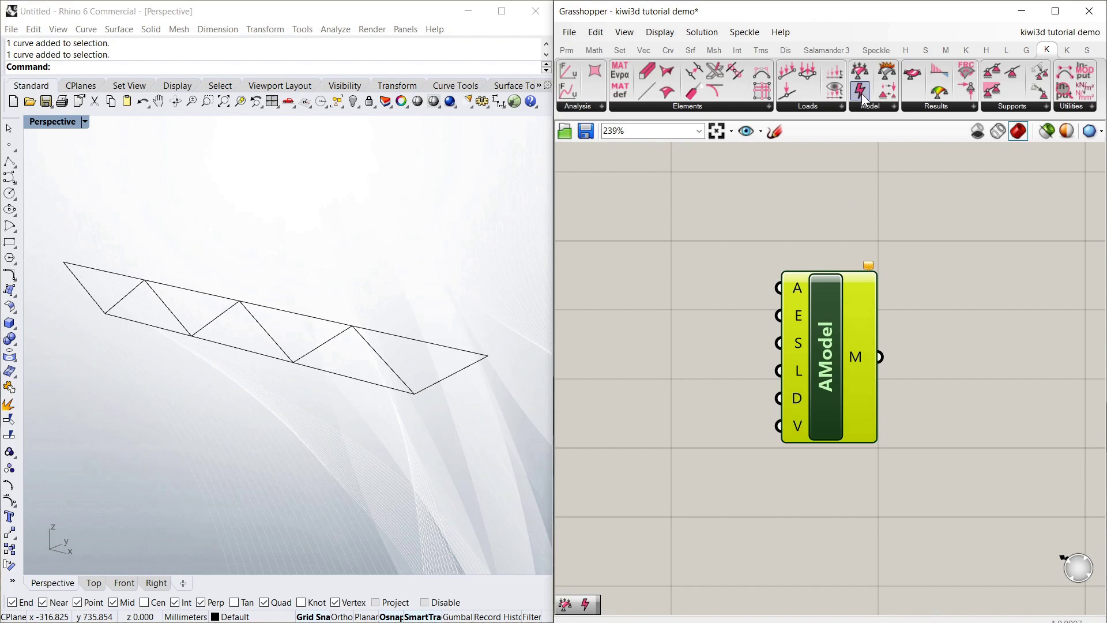
pyautogui.moveTo(863, 98); pyautogui.dragTo(1011, 370)
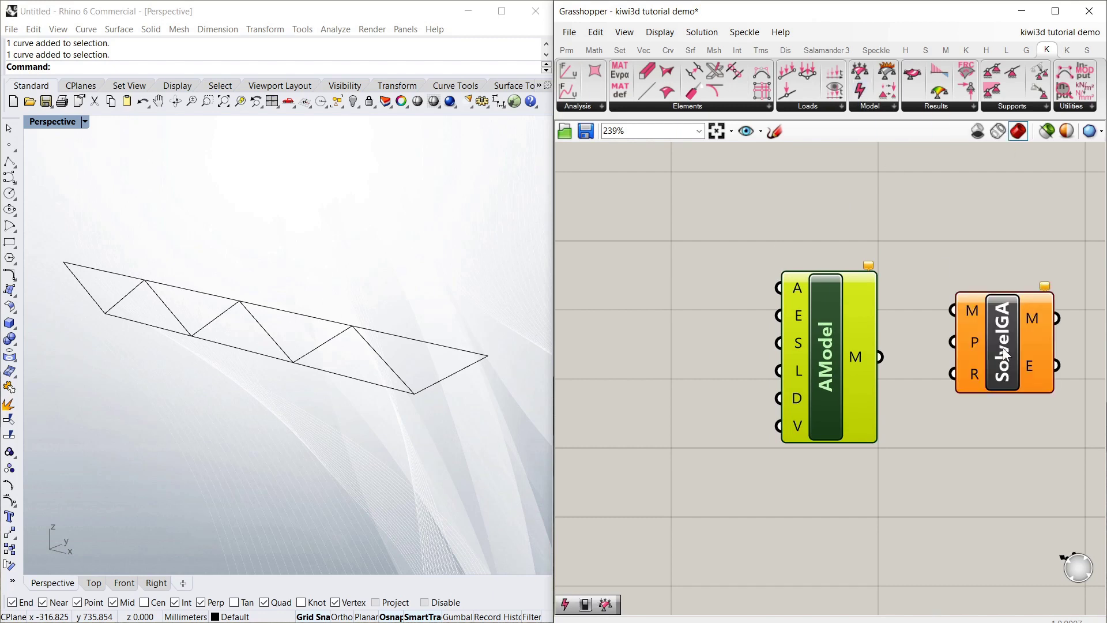
pyautogui.click(923, 372)
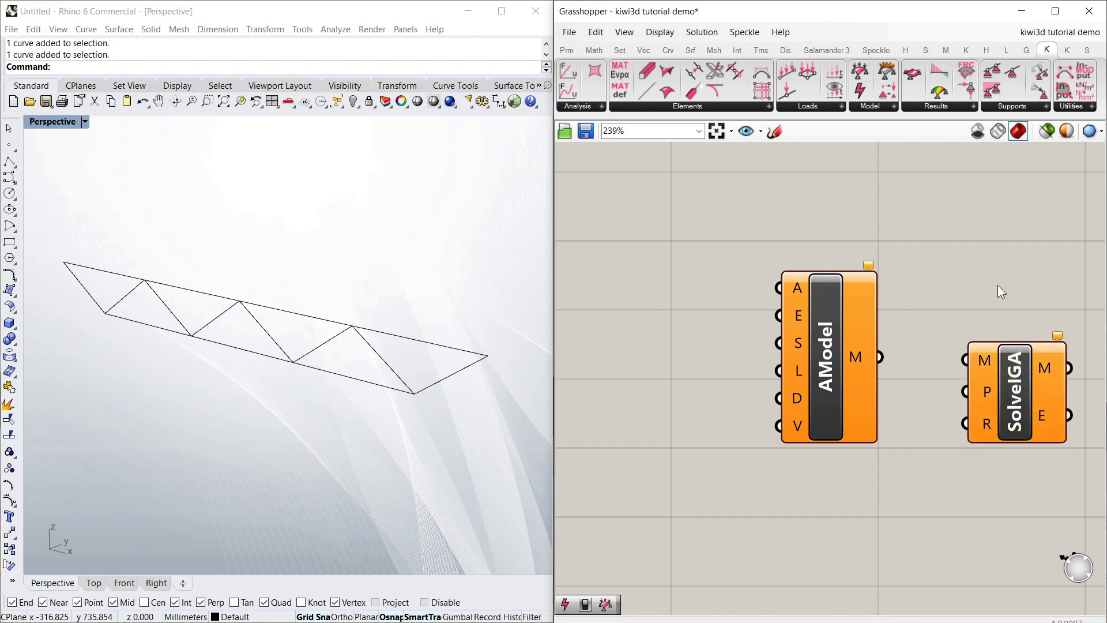
pyautogui.scroll(-6, 891, 355)
pyautogui.scroll(8, 883, 328)
pyautogui.scroll(-3, 830, 392)
pyautogui.click(831, 396)
pyautogui.scroll(3, 829, 395)
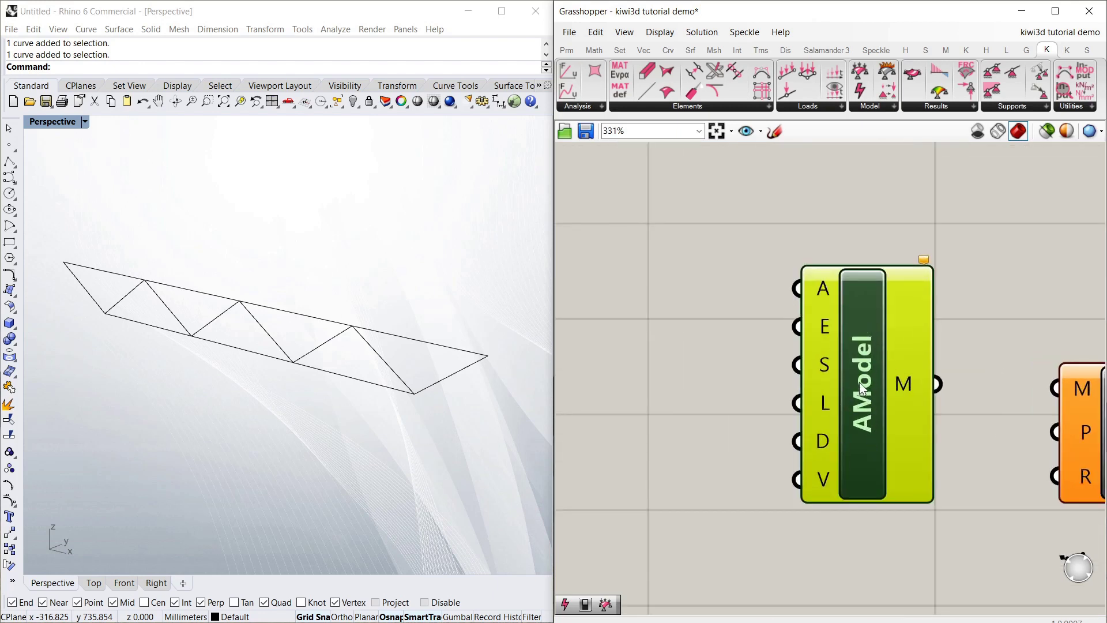
pyautogui.scroll(-3, 918, 379)
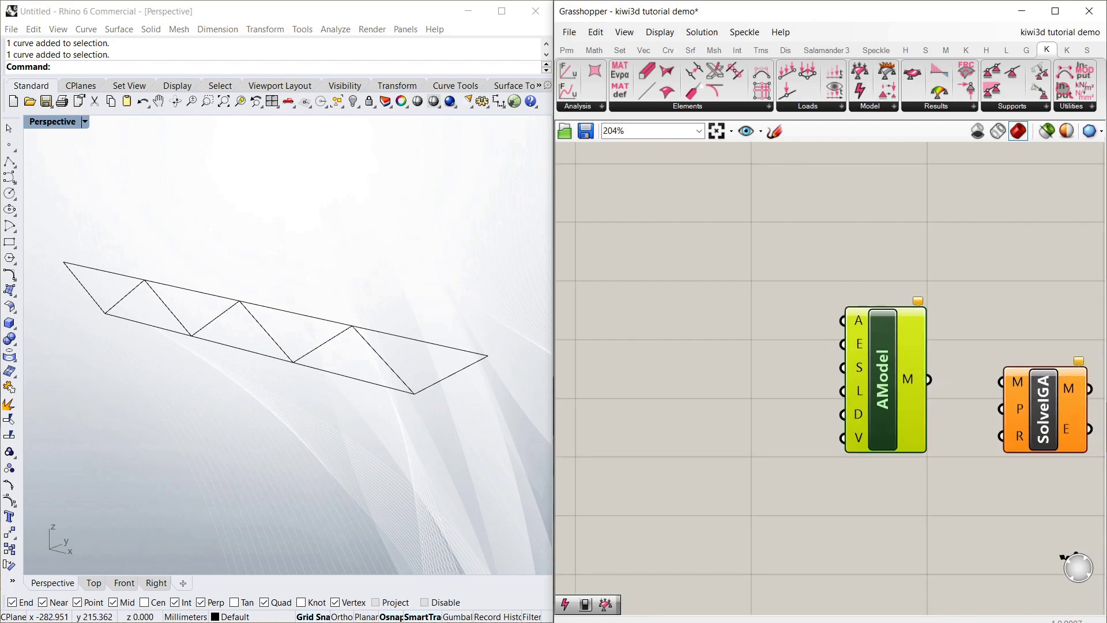
# Add a LinA component and wire its output into AModel's A input.
pyautogui.click(797, 297)
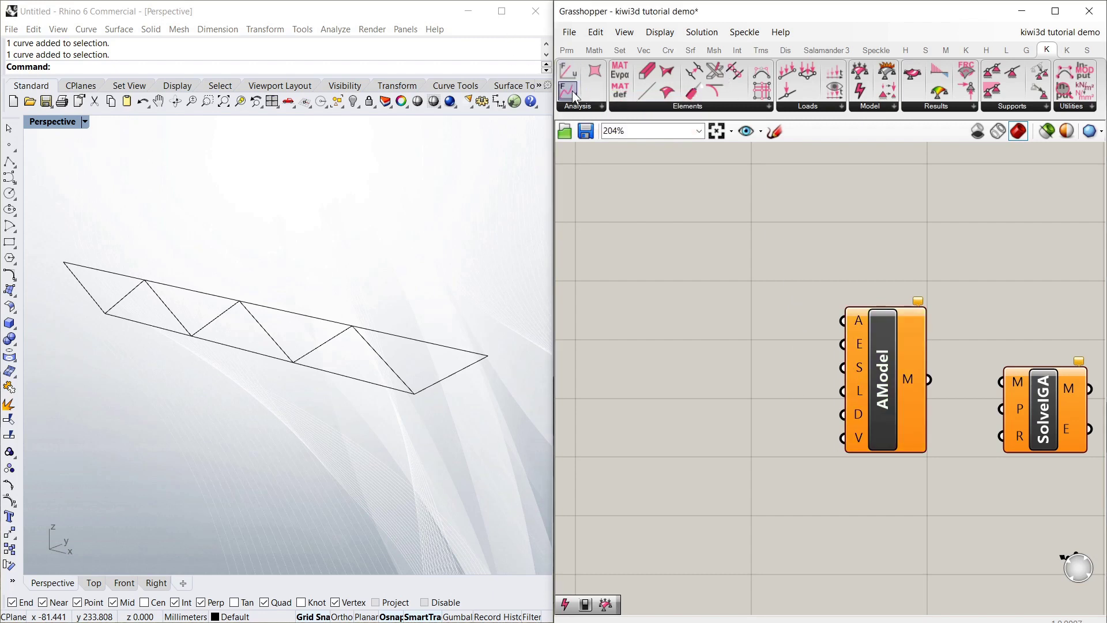
pyautogui.moveTo(568, 95); pyautogui.dragTo(702, 279)
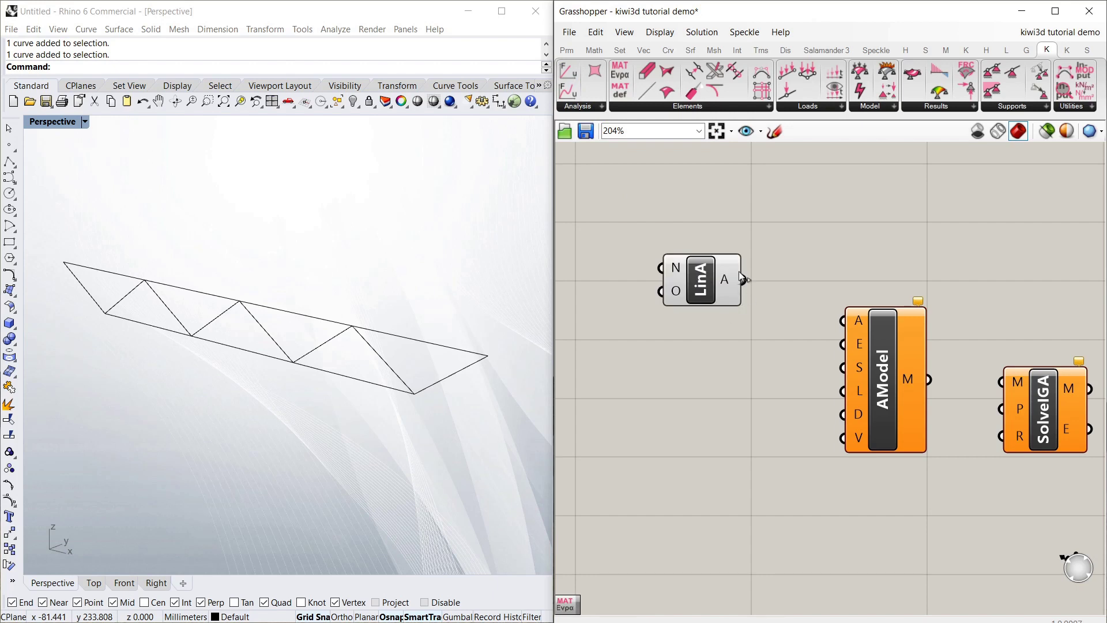
pyautogui.moveTo(744, 281); pyautogui.dragTo(843, 320)
# Move LinA up and left and zoom out to 147% so all components fit.
pyautogui.moveTo(705, 290); pyautogui.dragTo(684, 265)
pyautogui.click(801, 291)
pyautogui.moveTo(798, 285); pyautogui.dragTo(866, 307, button='right')
pyautogui.moveTo(765, 277); pyautogui.dragTo(741, 269)
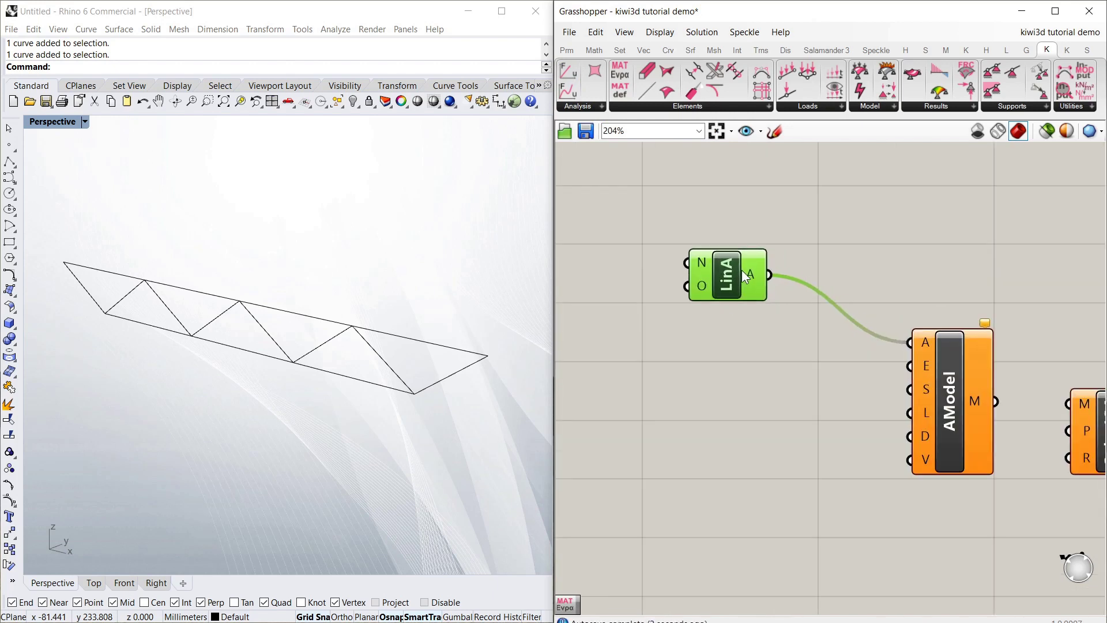
pyautogui.click(784, 269)
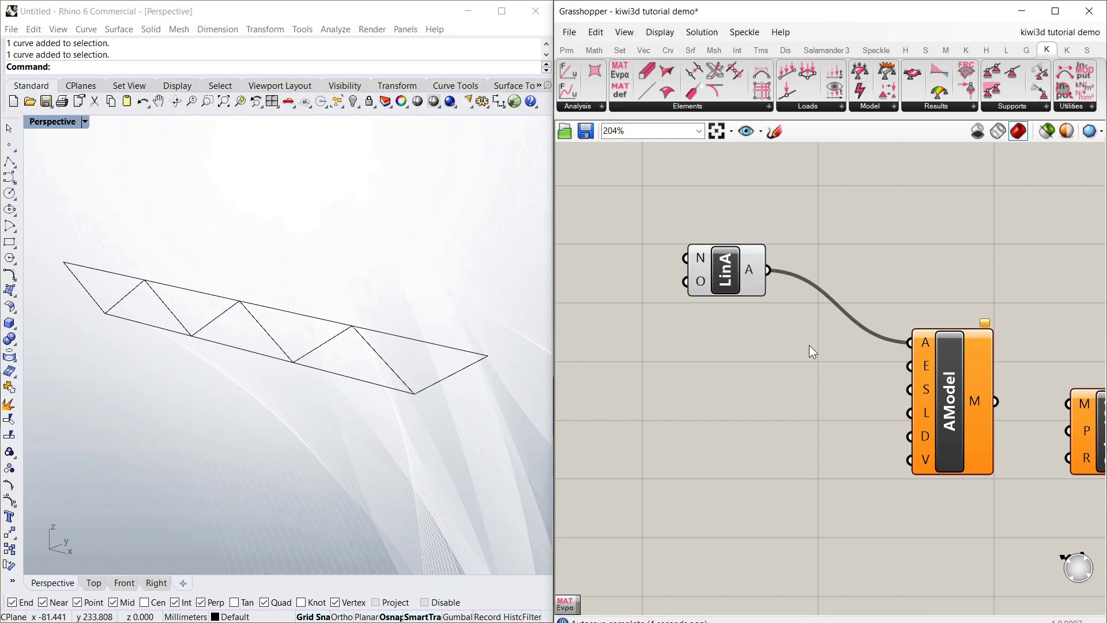
pyautogui.scroll(-2, 892, 326)
pyautogui.moveTo(920, 359)
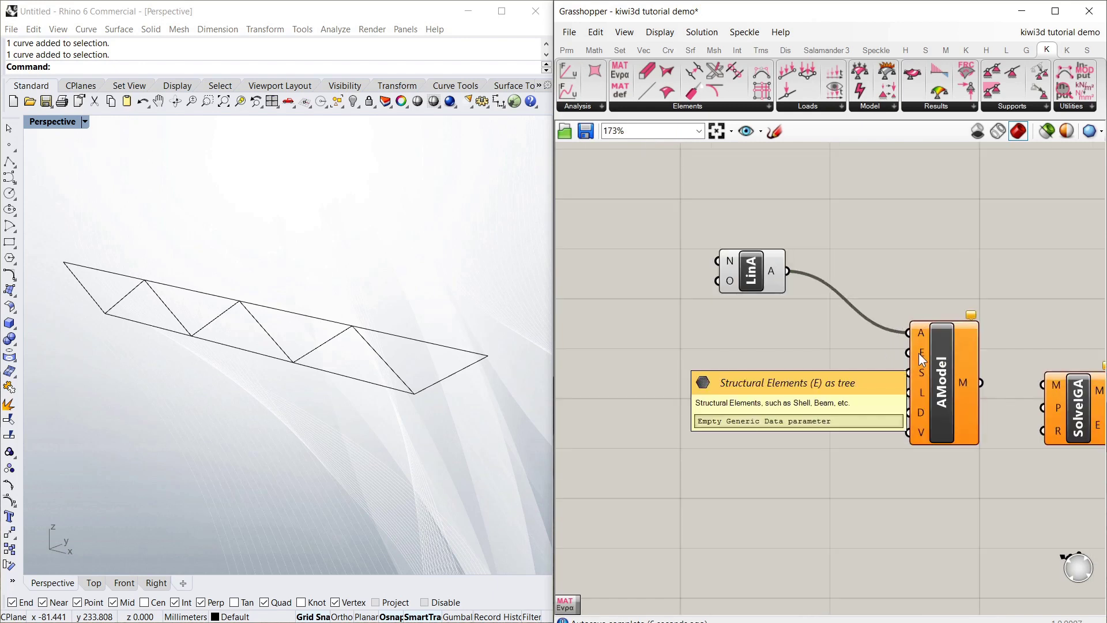
pyautogui.moveTo(757, 281); pyautogui.dragTo(677, 220)
pyautogui.moveTo(637, 206); pyautogui.dragTo(709, 213, button='right')
pyautogui.scroll(-1, 709, 213)
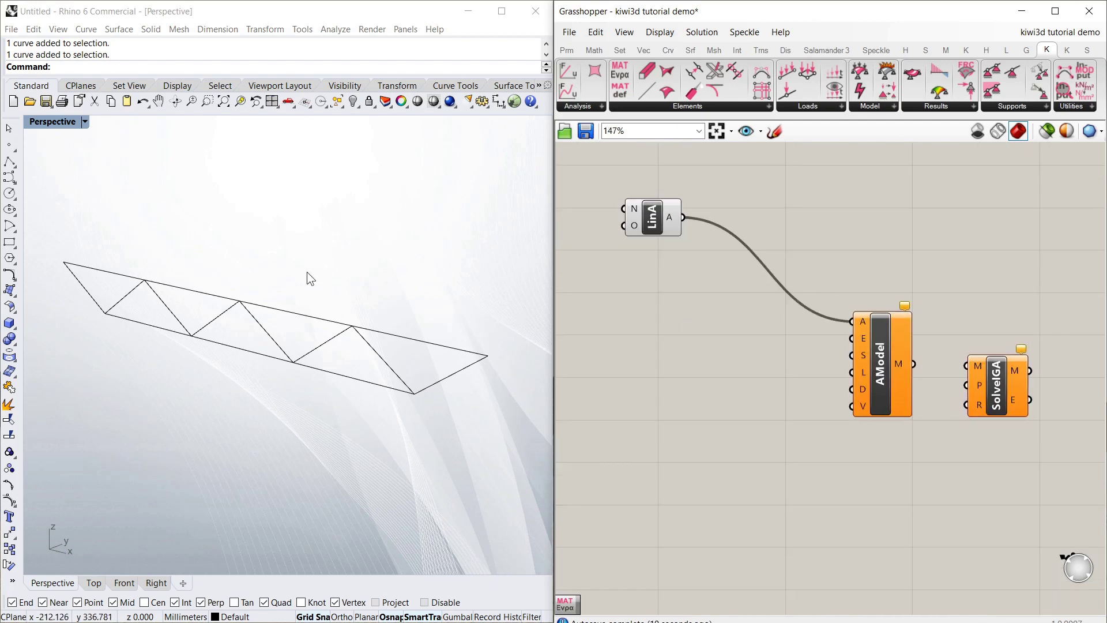
pyautogui.moveTo(86, 247); pyautogui.dragTo(235, 350)
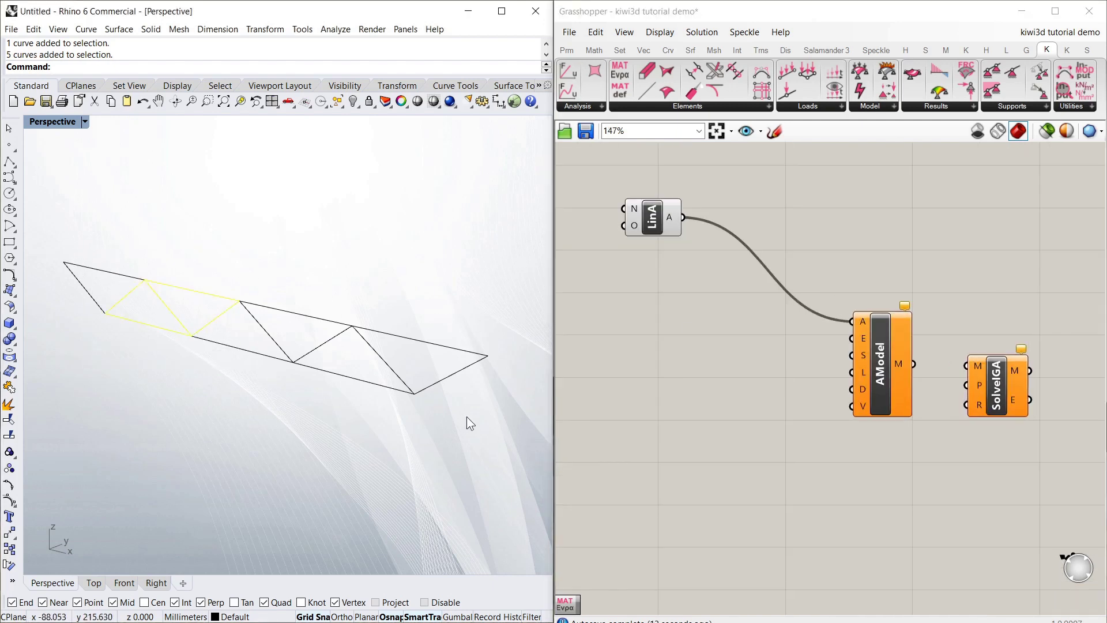
# Window-select all 15 truss curves in Rhino, then clear the selection.
pyautogui.moveTo(473, 409); pyautogui.dragTo(241, 302)
pyautogui.moveTo(163, 272); pyautogui.dragTo(98, 239)
pyautogui.click(500, 316)
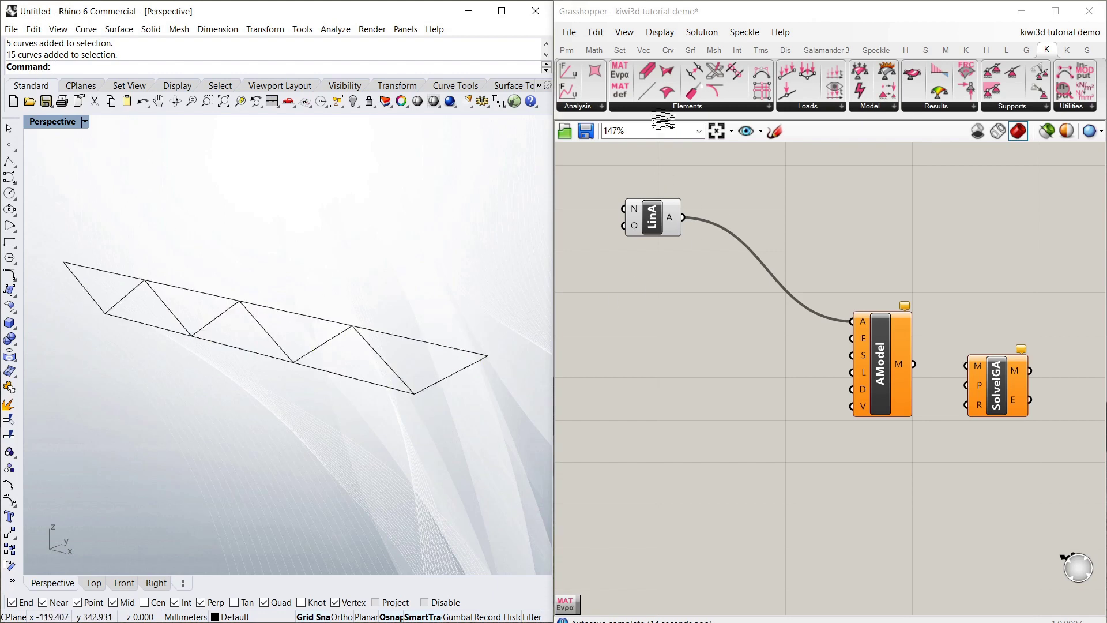
# Place a Kiwi3D Beam element component and position it below LinA, left of AModel.
pyautogui.click(646, 81)
pyautogui.click(691, 346)
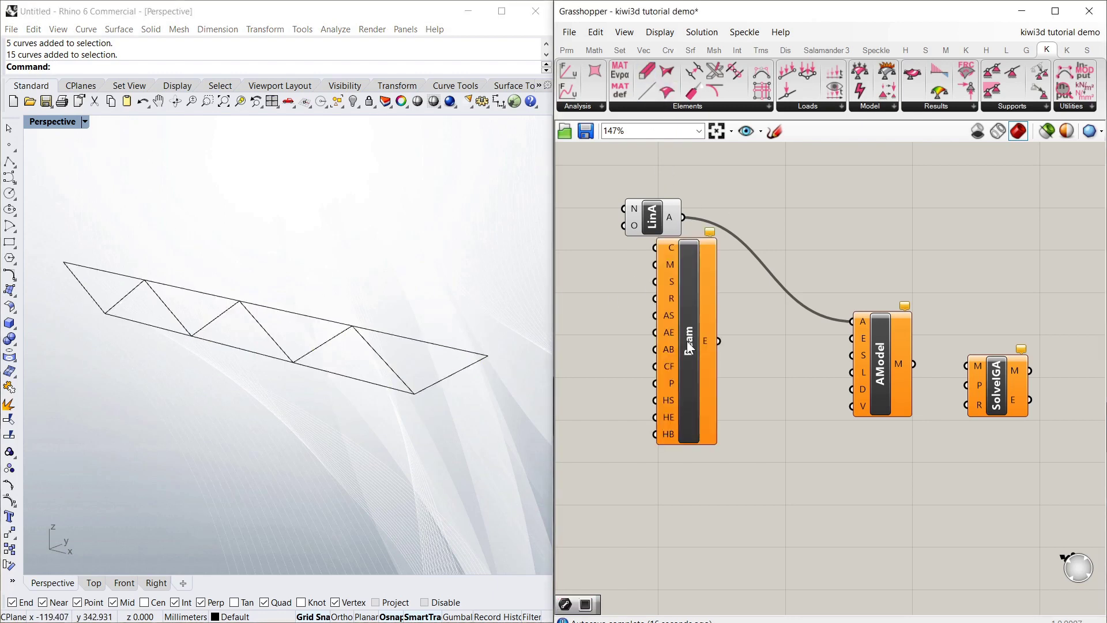
pyautogui.moveTo(687, 316); pyautogui.dragTo(673, 327)
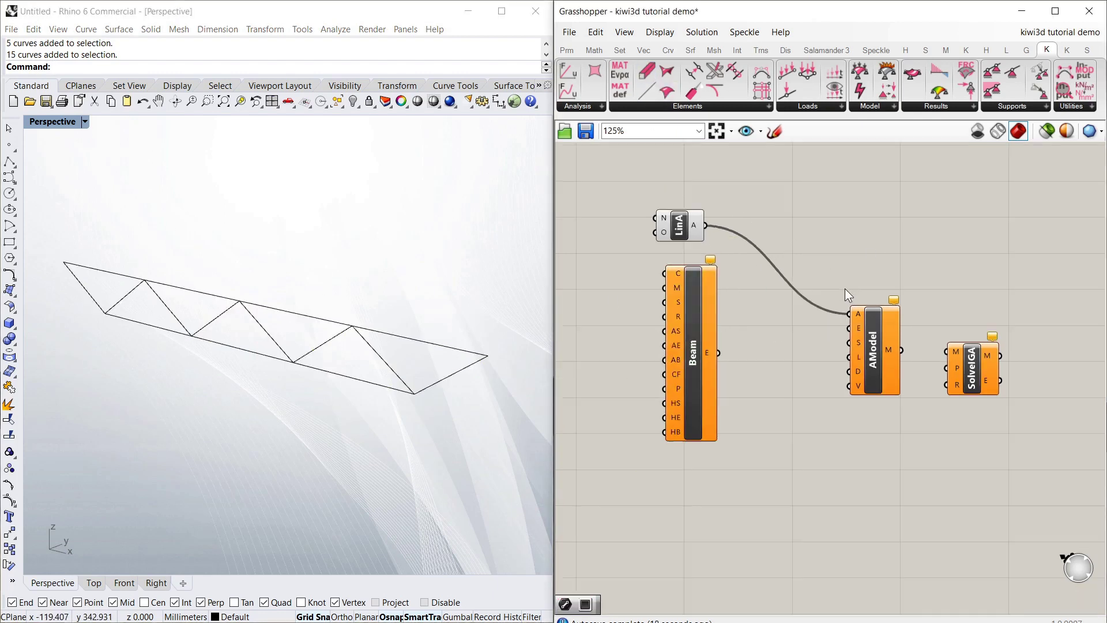
pyautogui.scroll(-1, 692, 307)
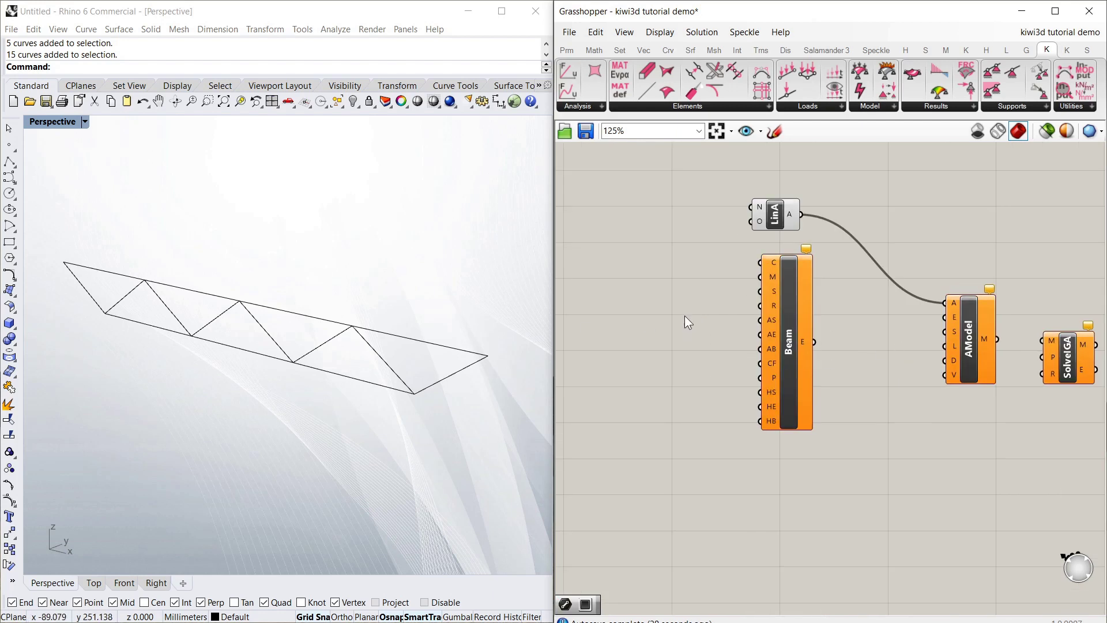
pyautogui.moveTo(787, 329); pyautogui.dragTo(772, 297)
pyautogui.click(683, 282)
pyautogui.click(781, 297)
pyautogui.click(677, 281)
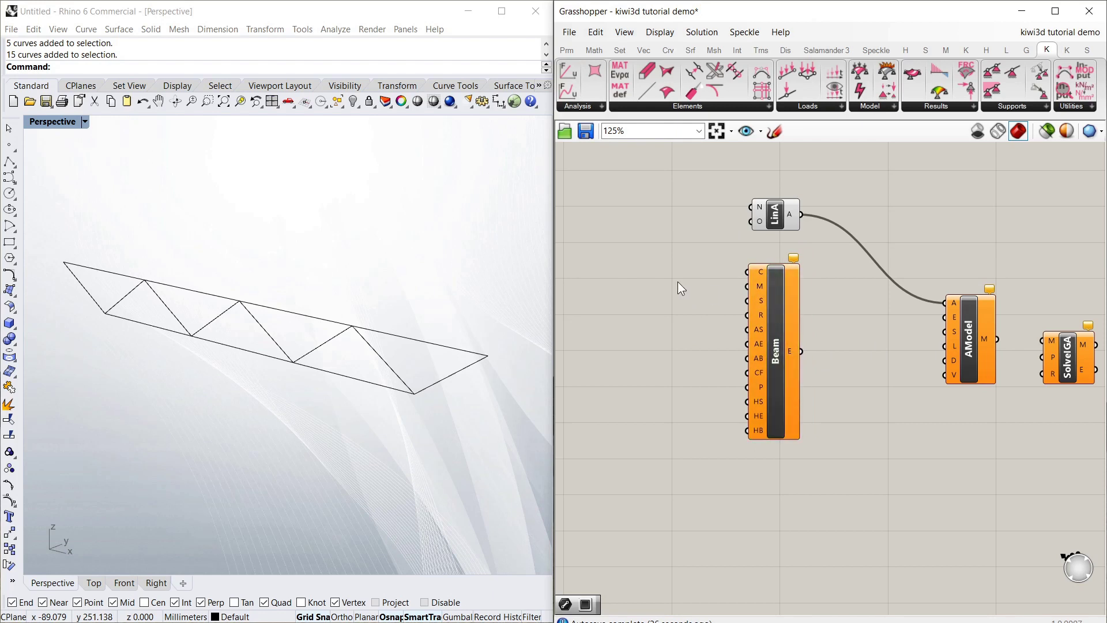
pyautogui.moveTo(776, 307); pyautogui.dragTo(784, 298)
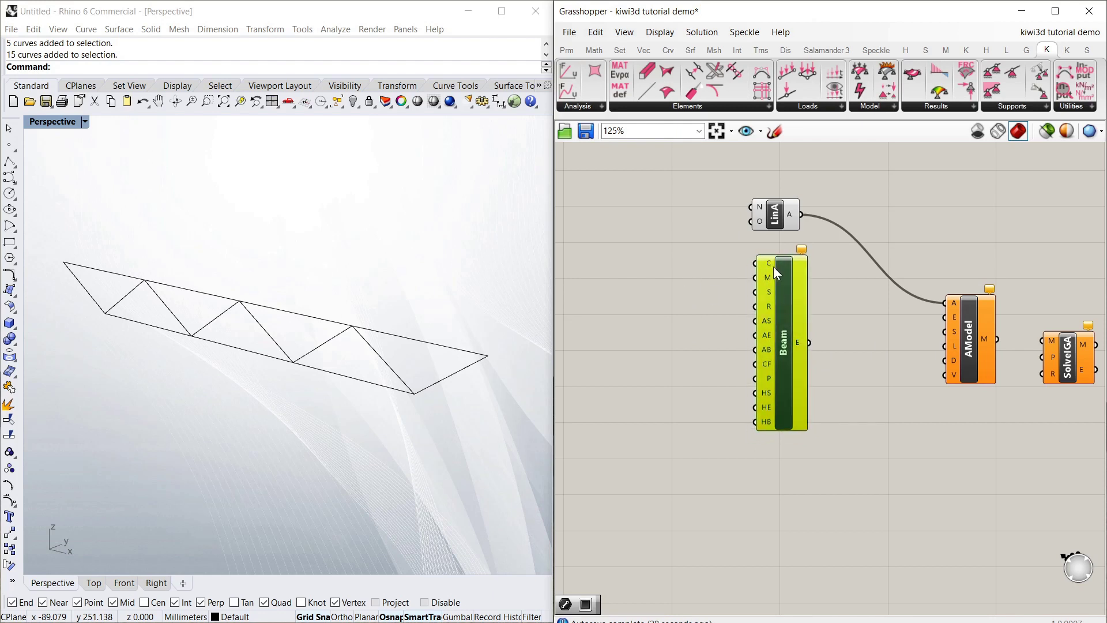
pyautogui.moveTo(787, 351)
pyautogui.moveTo(776, 332); pyautogui.dragTo(773, 325)
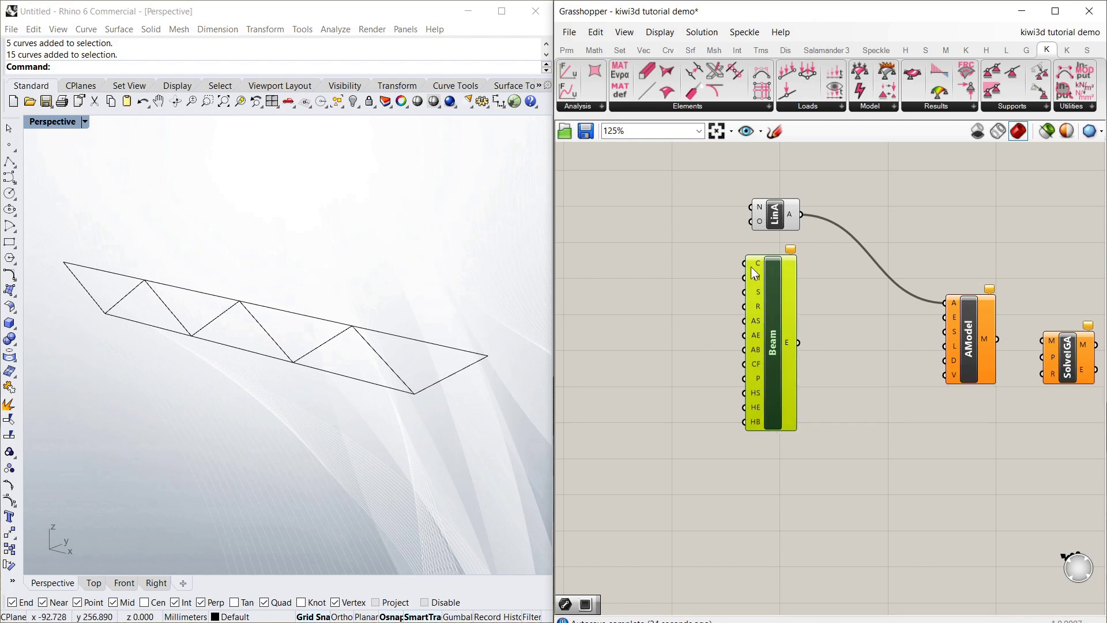
pyautogui.moveTo(756, 269)
# Search 'curv' and place a Crv curve parameter on the canvas.
pyautogui.doubleClick(601, 251)
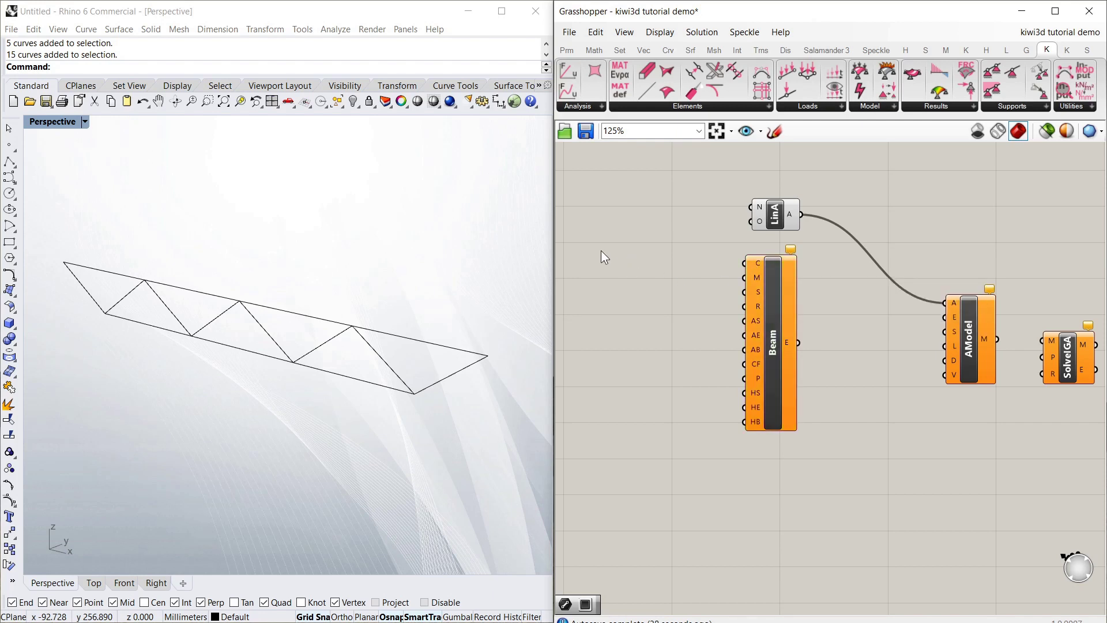
pyautogui.write('curv')
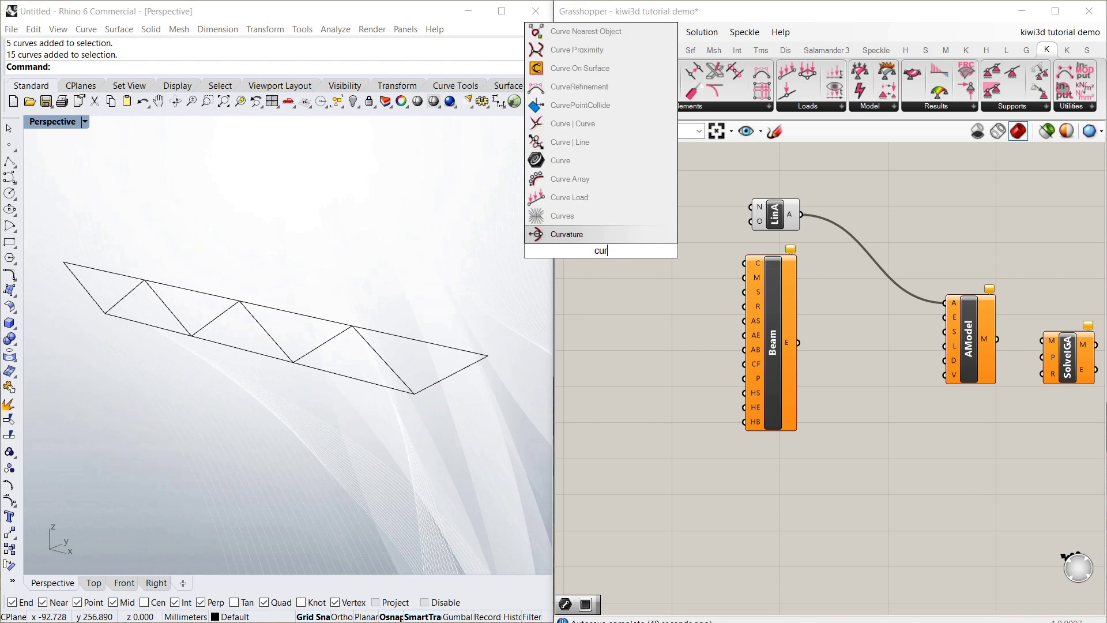
pyautogui.click(580, 162)
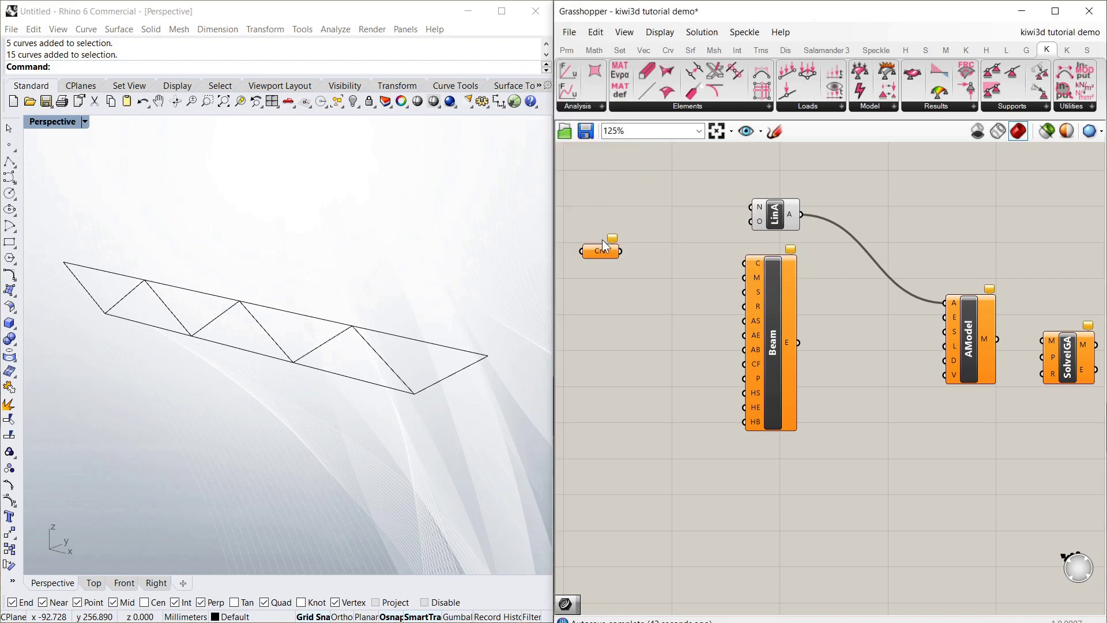
pyautogui.moveTo(658, 263); pyautogui.dragTo(662, 262)
# Reference all the Rhino truss lines into Crv via Set Multiple Curves.
pyautogui.rightClick(662, 262)
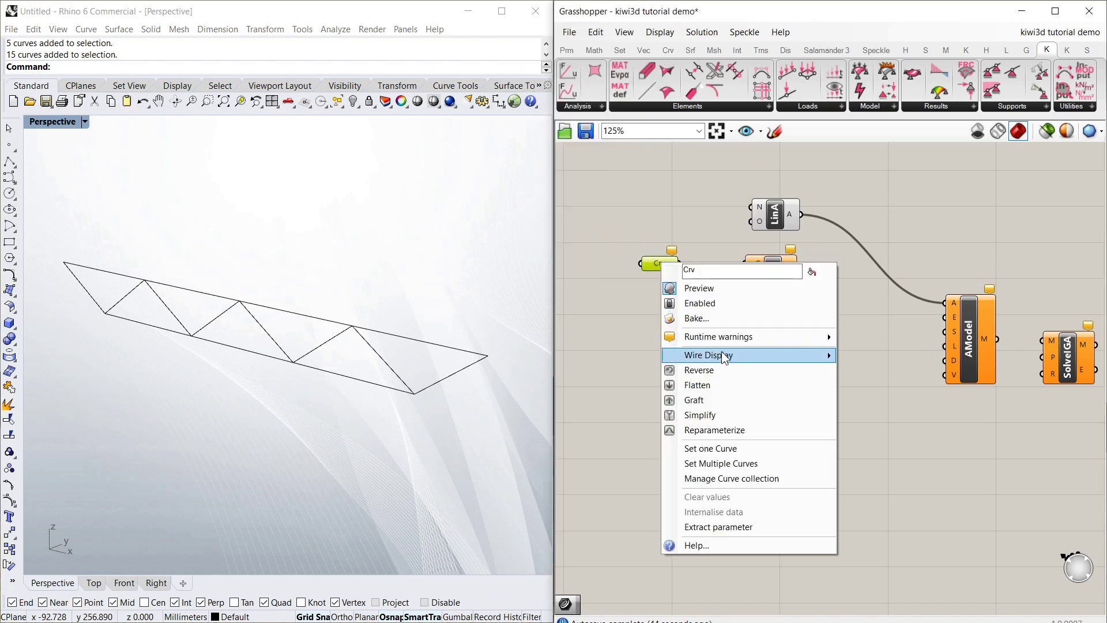
pyautogui.click(744, 463)
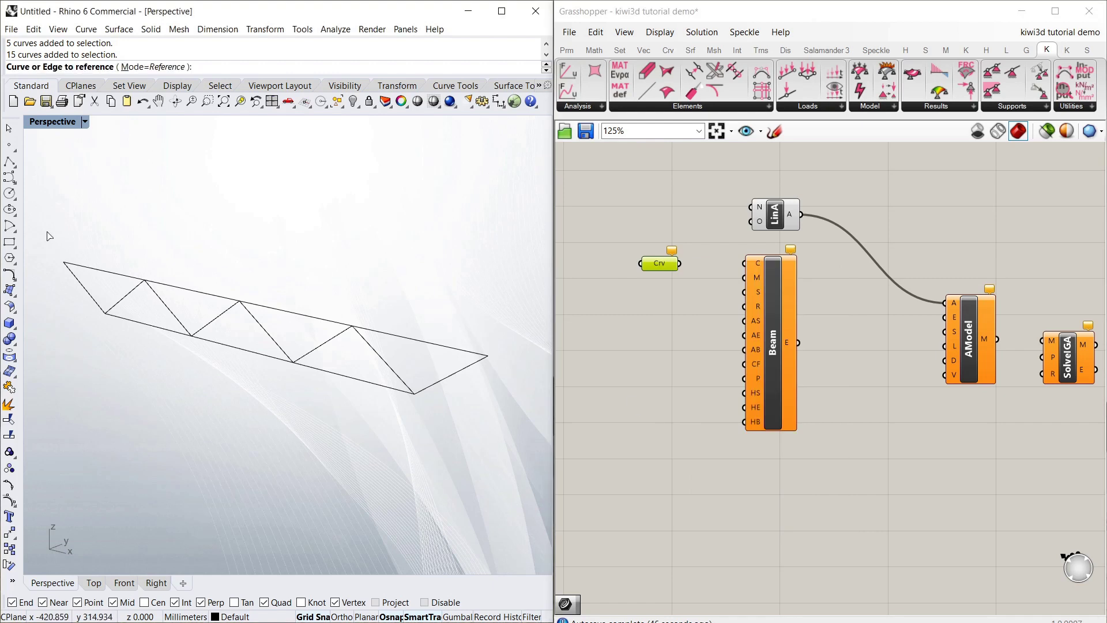
pyautogui.moveTo(44, 230); pyautogui.dragTo(509, 465)
pyautogui.press('Return')
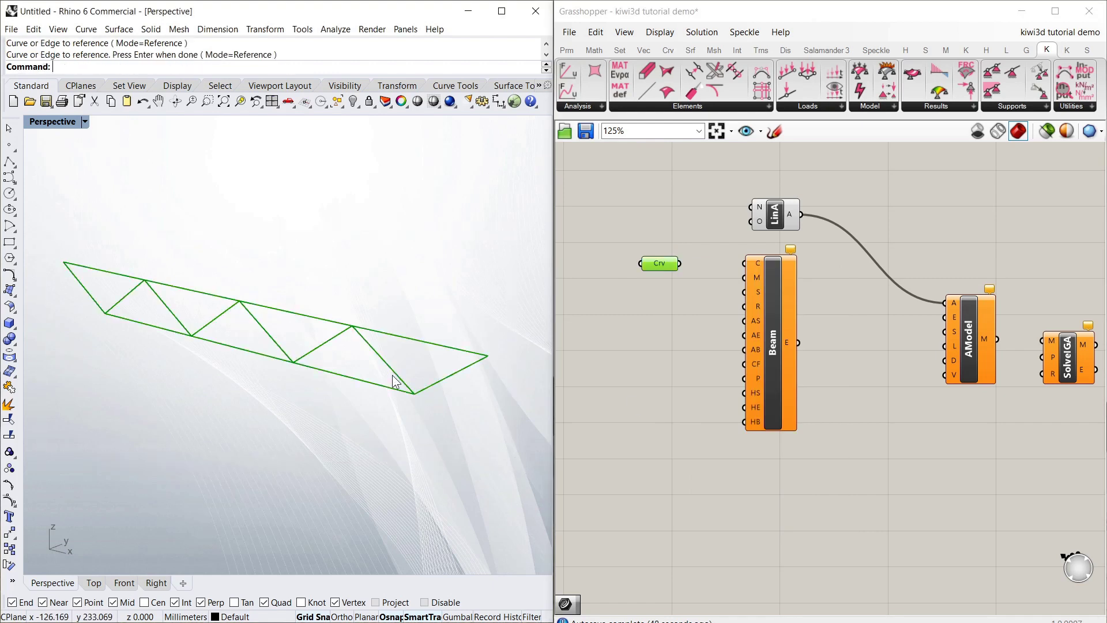
# Wire the Crv parameter into the Beam's C input.
pyautogui.click(660, 317)
pyautogui.click(664, 264)
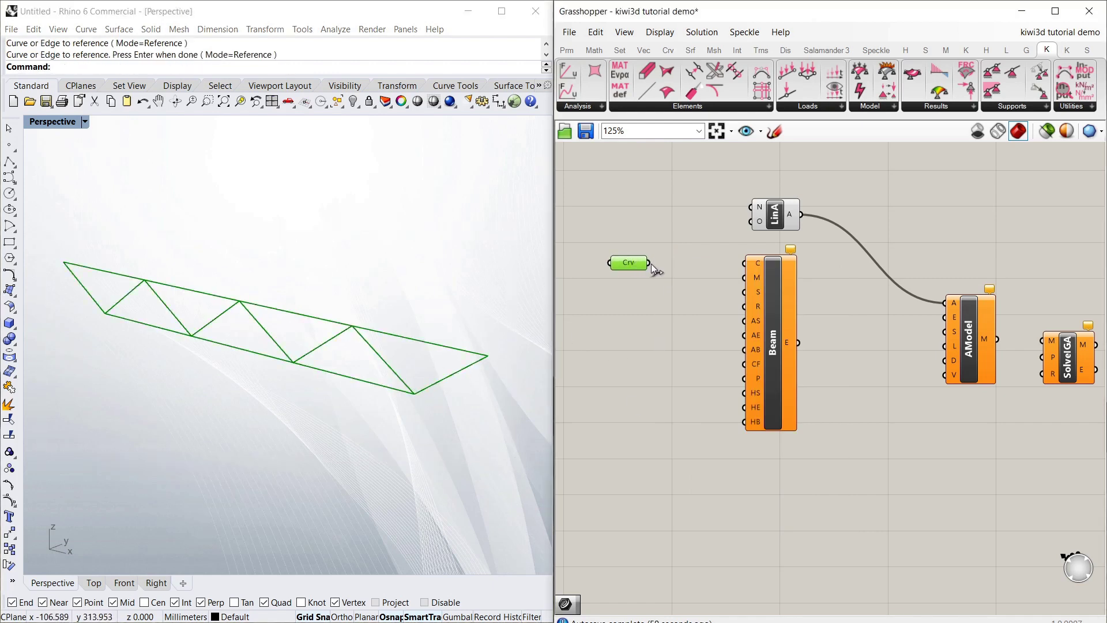
pyautogui.moveTo(650, 263); pyautogui.dragTo(745, 264)
pyautogui.click(682, 319)
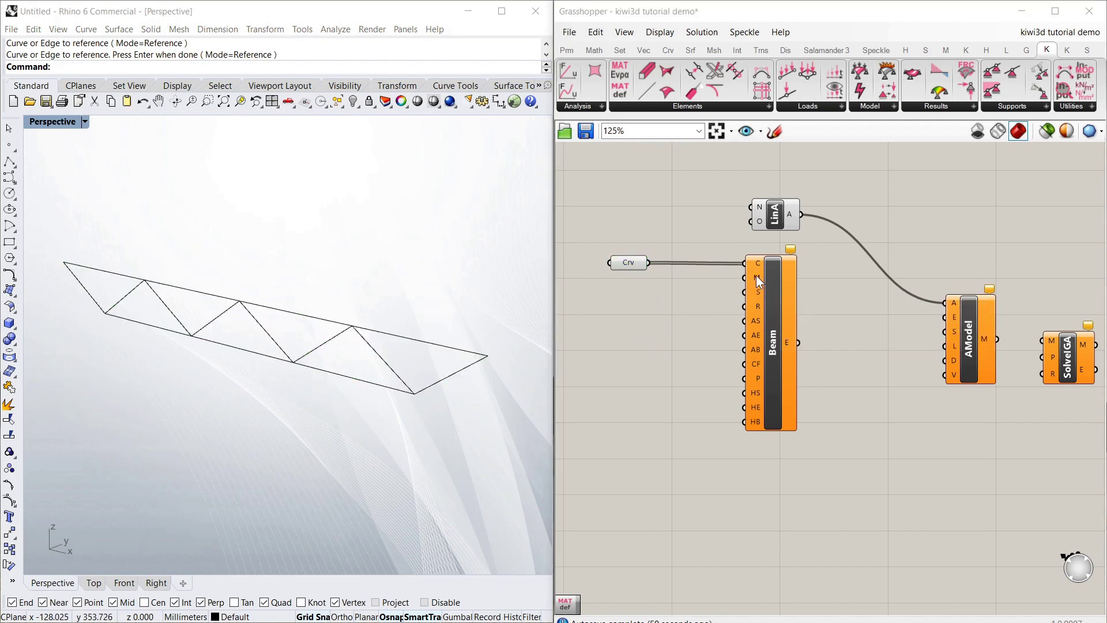
# Place a Mat material component left of Beam and wire it into Beam's M input.
pyautogui.click(692, 108)
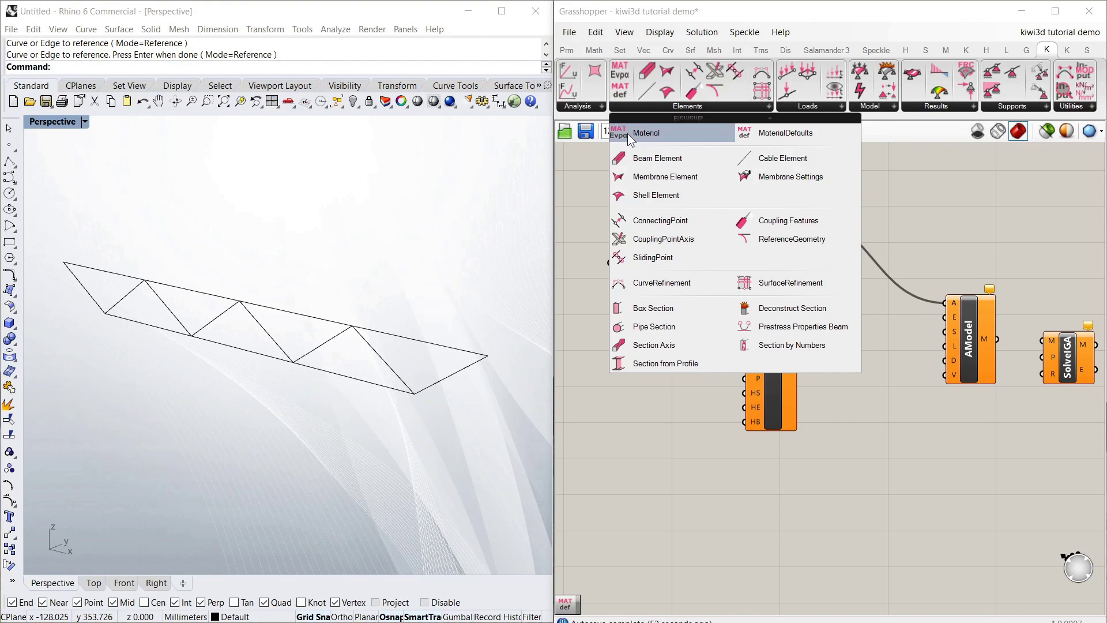
pyautogui.click(653, 130)
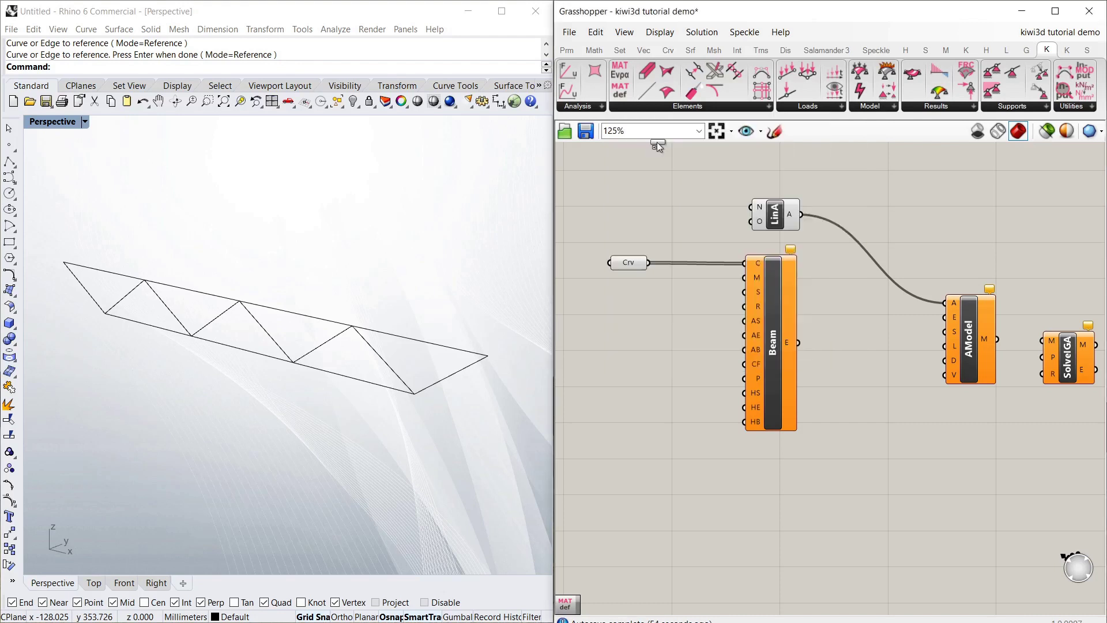
pyautogui.click(659, 354)
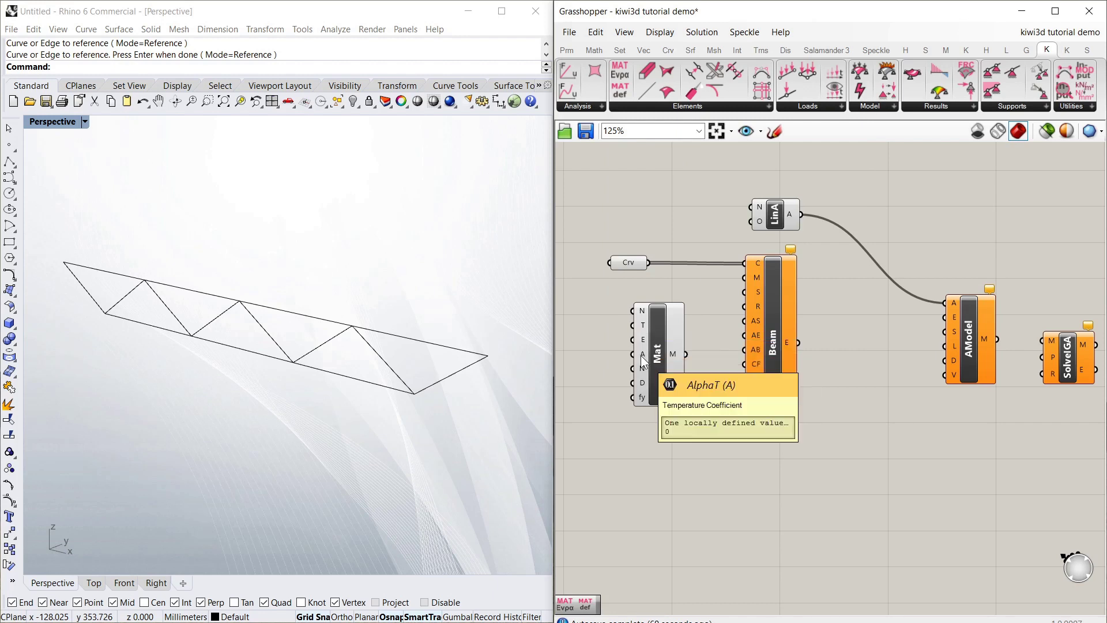
pyautogui.moveTo(664, 361); pyautogui.dragTo(662, 381)
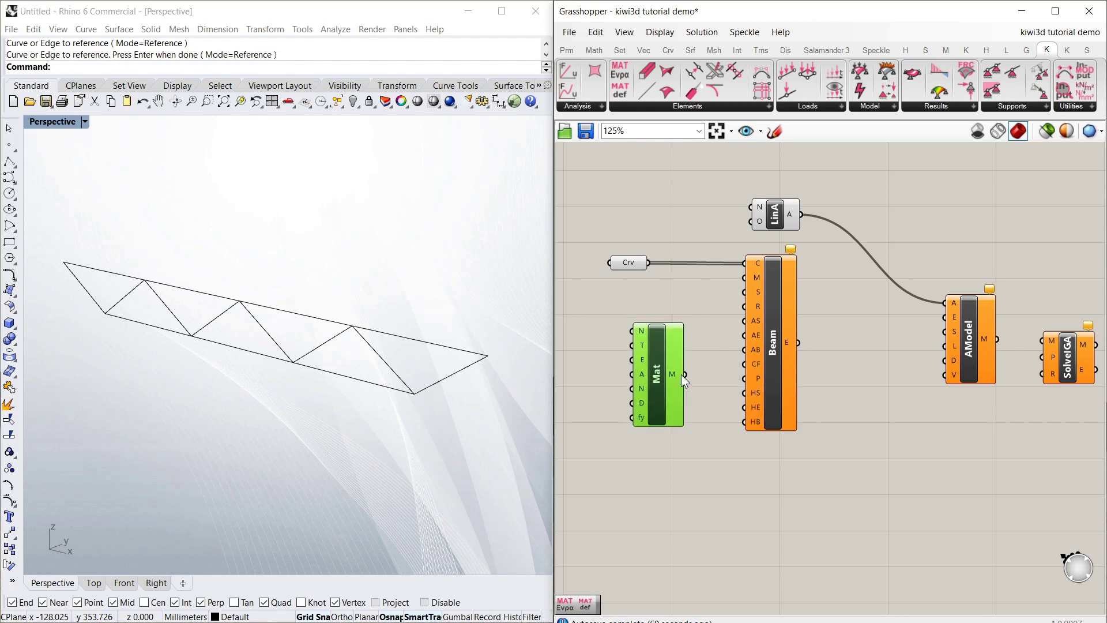
pyautogui.moveTo(688, 375); pyautogui.dragTo(740, 281)
pyautogui.moveTo(676, 376); pyautogui.dragTo(668, 342)
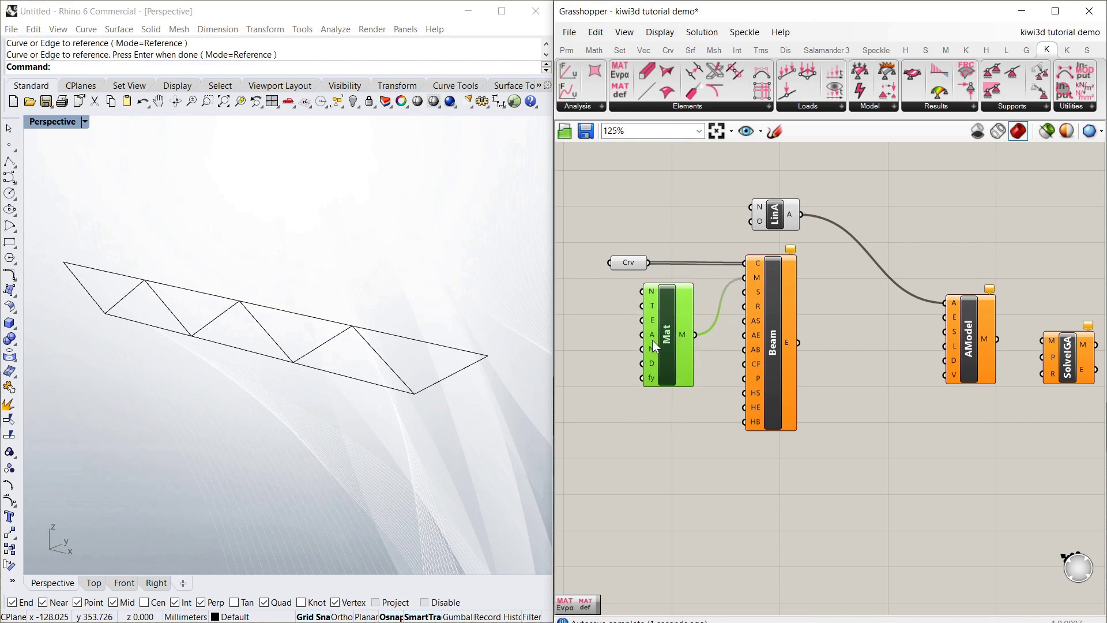
pyautogui.moveTo(652, 340); pyautogui.dragTo(627, 340)
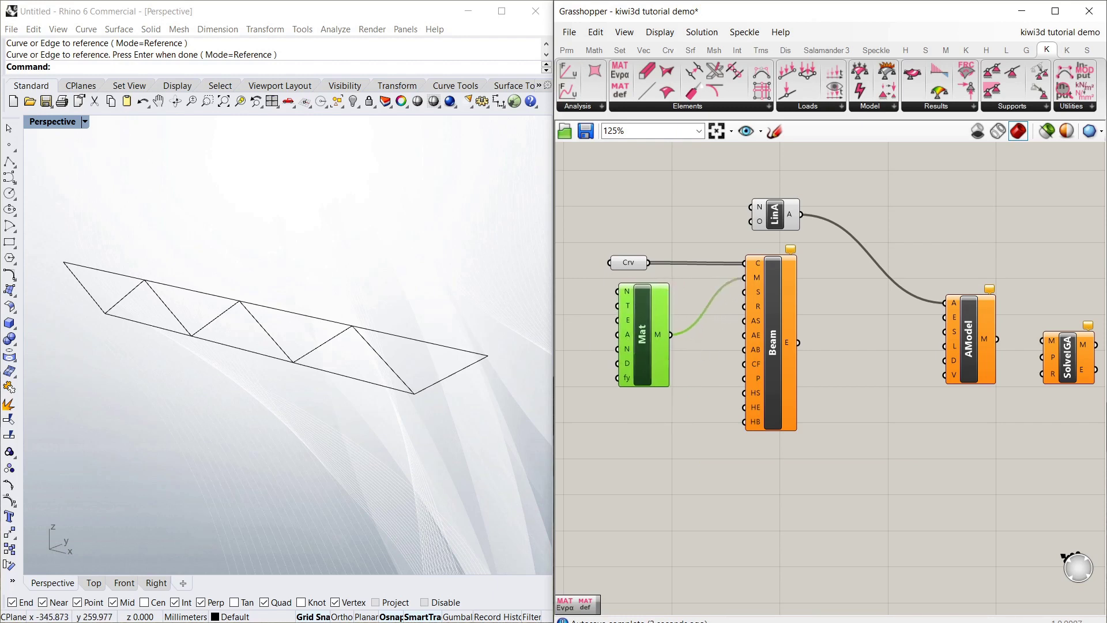
# Add a Pipe Section component from the Kiwi3D Elements list and zoom in on it.
pyautogui.moveTo(757, 293)
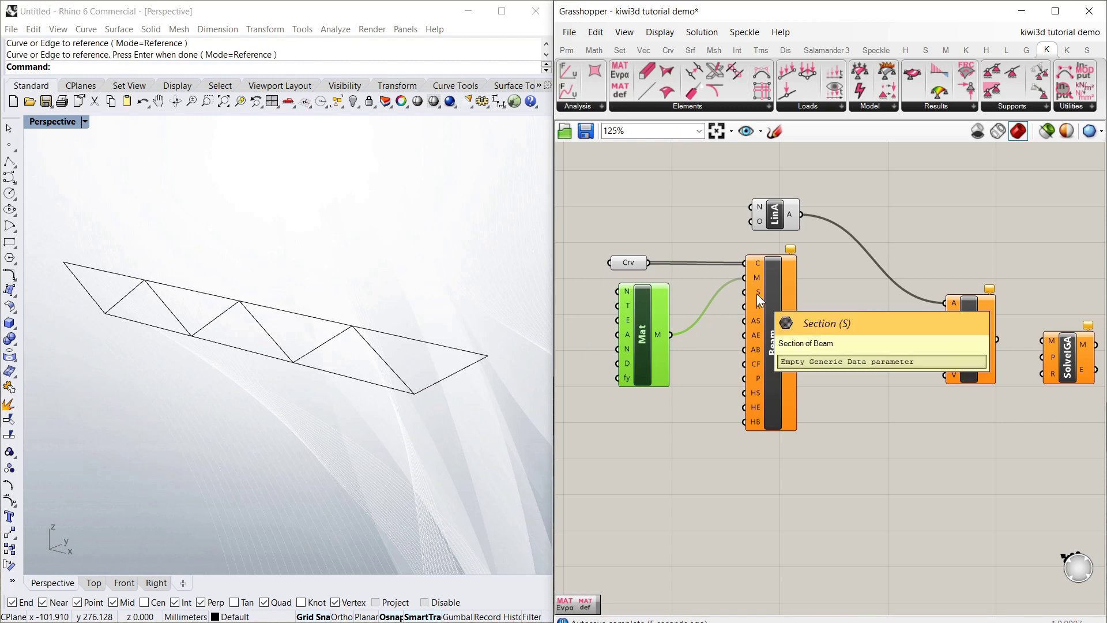
pyautogui.click(827, 331)
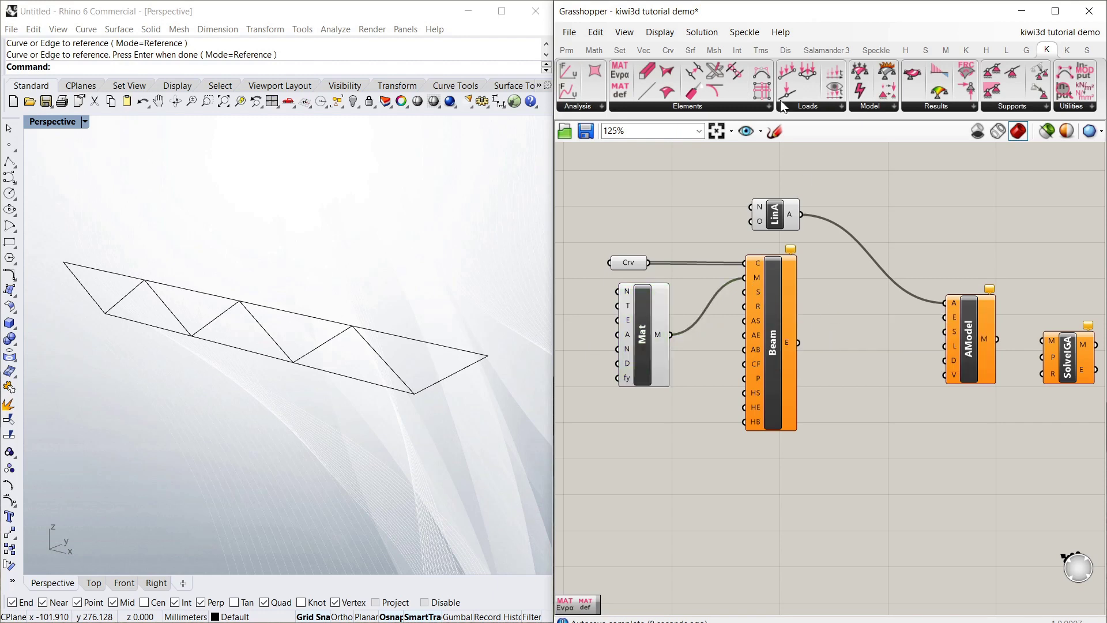
pyautogui.click(664, 106)
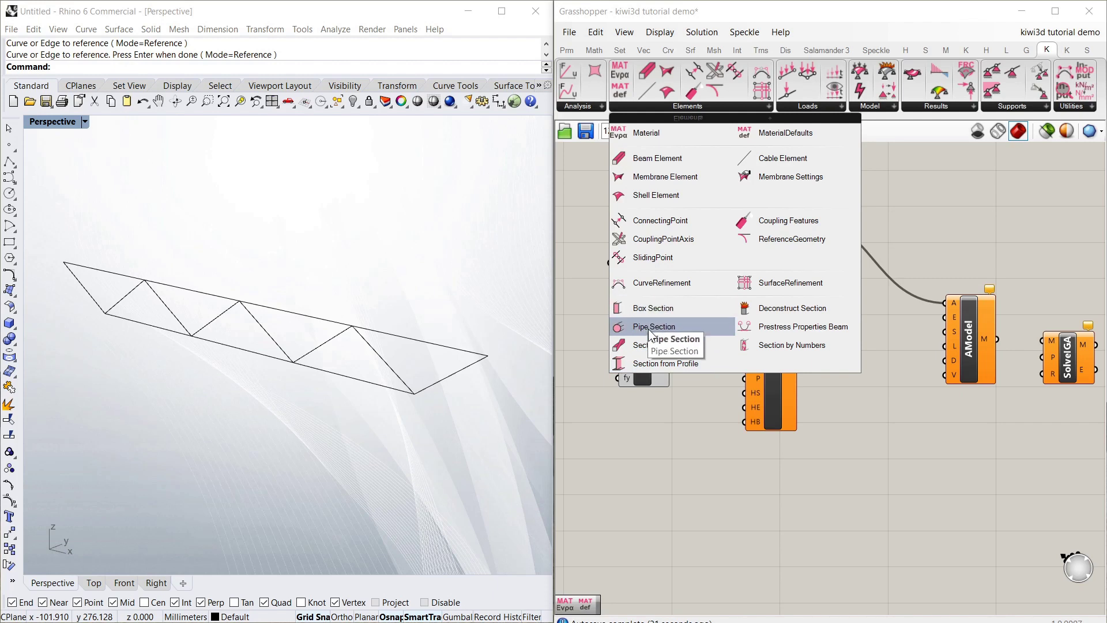
pyautogui.moveTo(670, 372); pyautogui.dragTo(600, 281)
pyautogui.scroll(2, 693, 386)
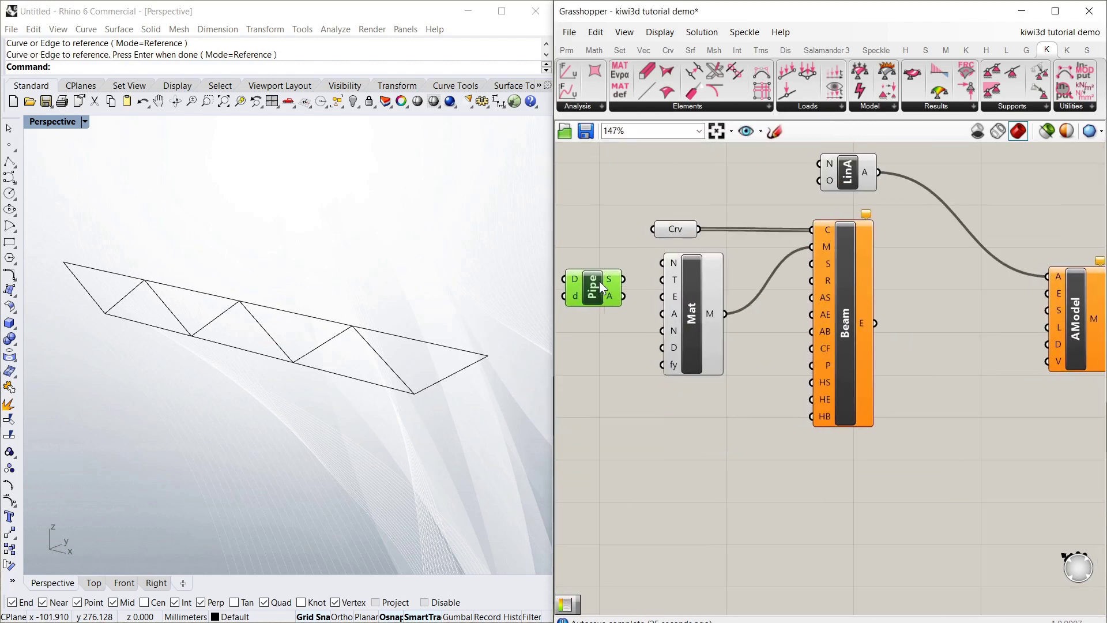
pyautogui.moveTo(583, 274)
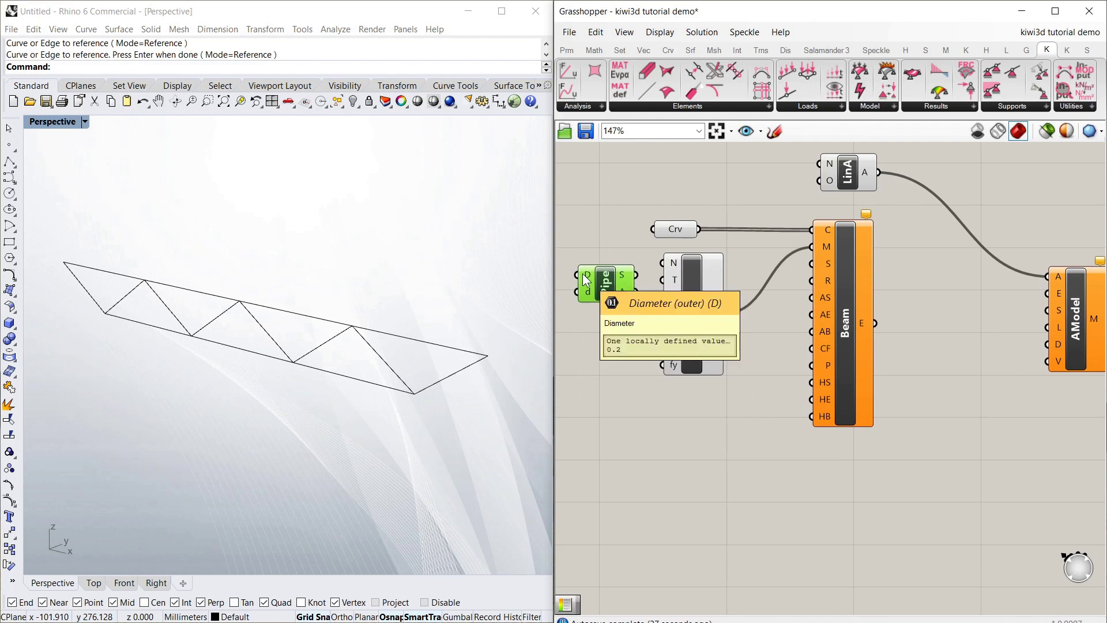
pyautogui.moveTo(583, 273); pyautogui.dragTo(693, 311, button='right')
pyautogui.scroll(1, 693, 310)
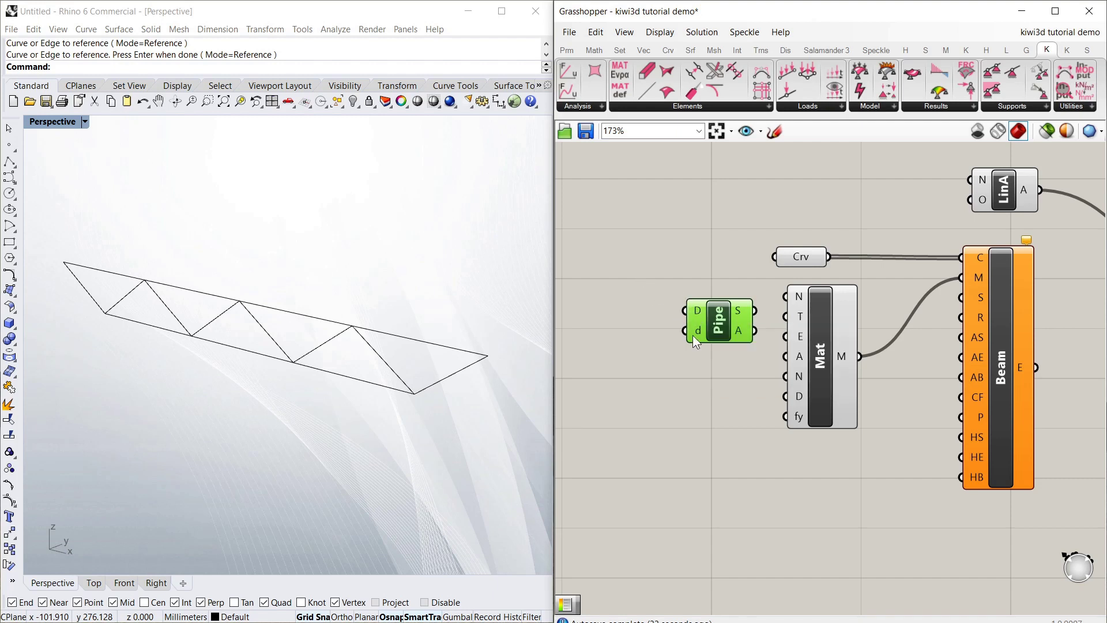
pyautogui.scroll(-1, 693, 334)
# Wire the Pipe's S output, default area 0.0314, into the Beam's S input.
pyautogui.moveTo(652, 325); pyautogui.dragTo(871, 317)
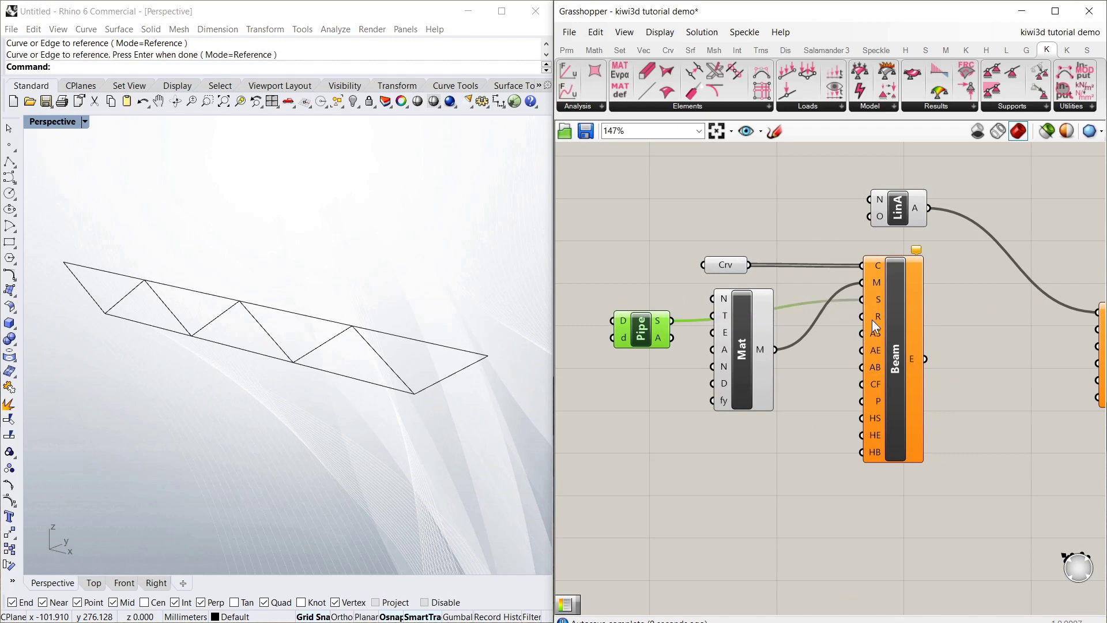
pyautogui.moveTo(624, 337)
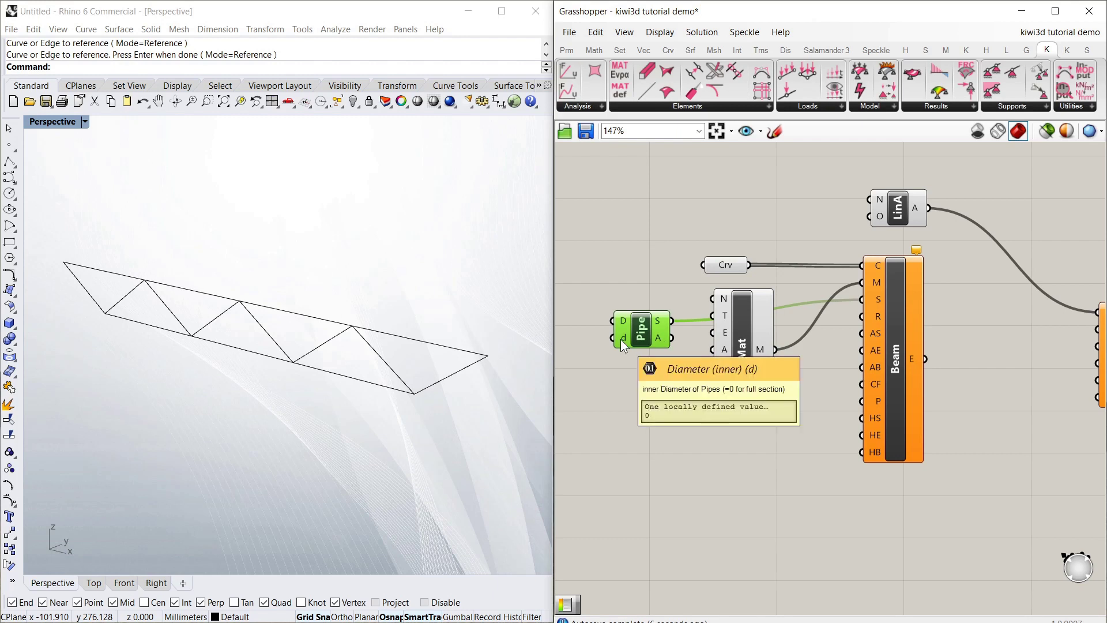
pyautogui.moveTo(660, 325)
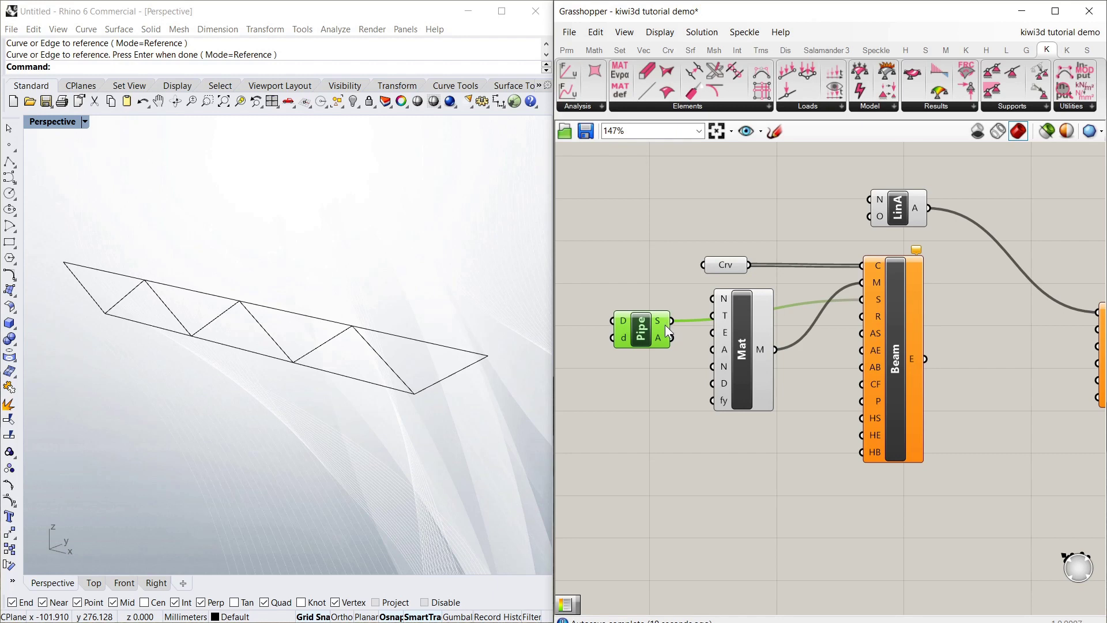
pyautogui.click(650, 286)
pyautogui.scroll(-1, 650, 285)
pyautogui.scroll(1, 800, 322)
pyautogui.scroll(-1, 685, 328)
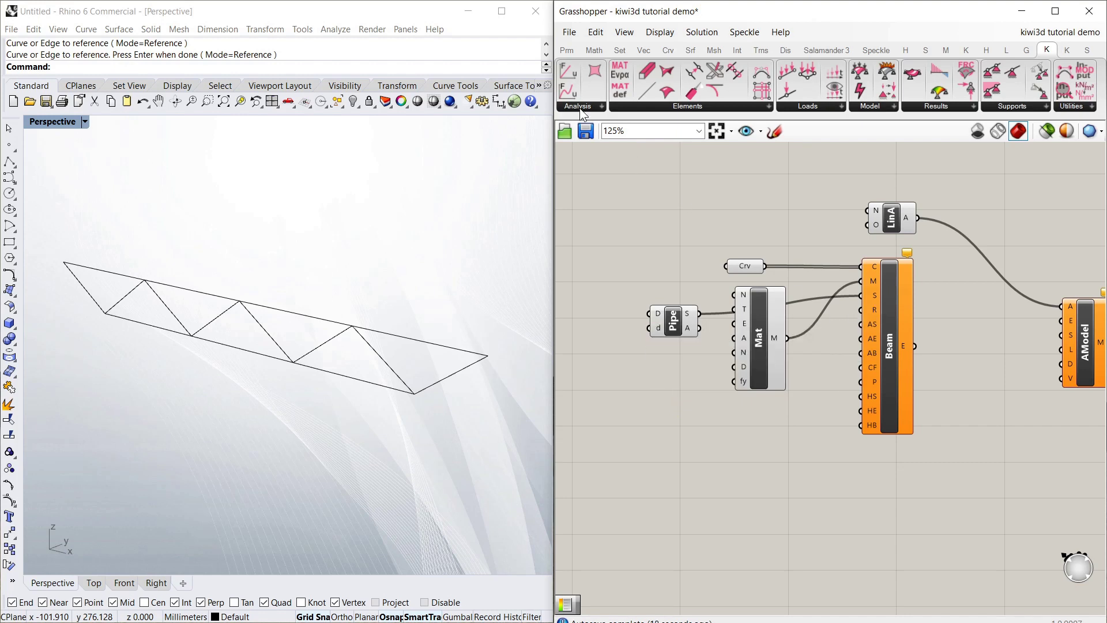
# Place a CurveRefinement component from the full Elements list beside Mat.
pyautogui.click(680, 108)
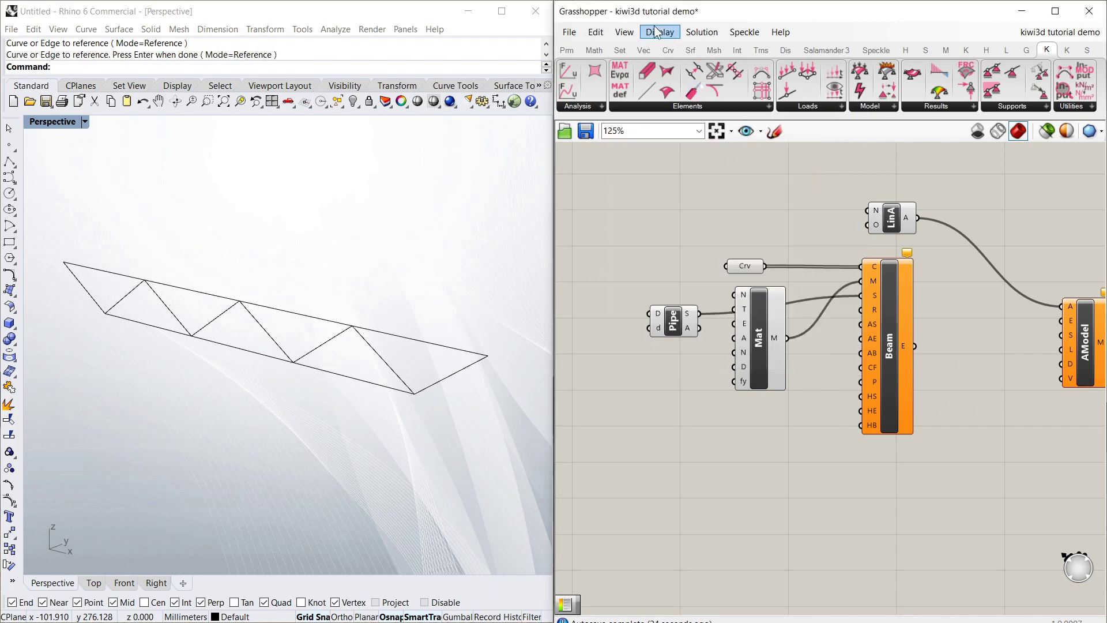
pyautogui.click(722, 108)
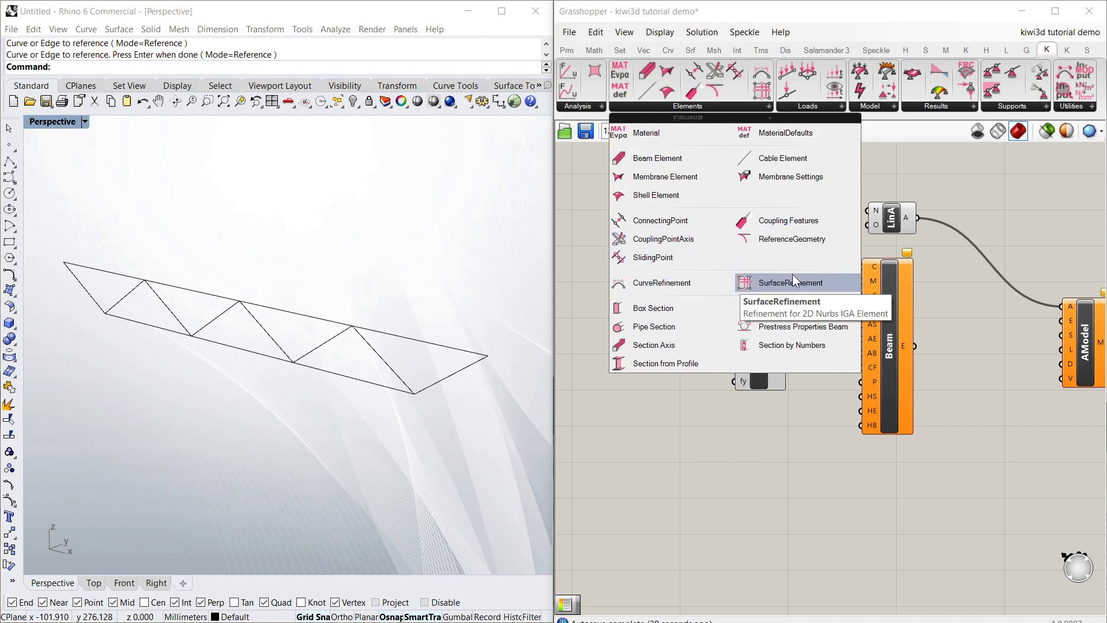
pyautogui.click(656, 288)
pyautogui.click(690, 419)
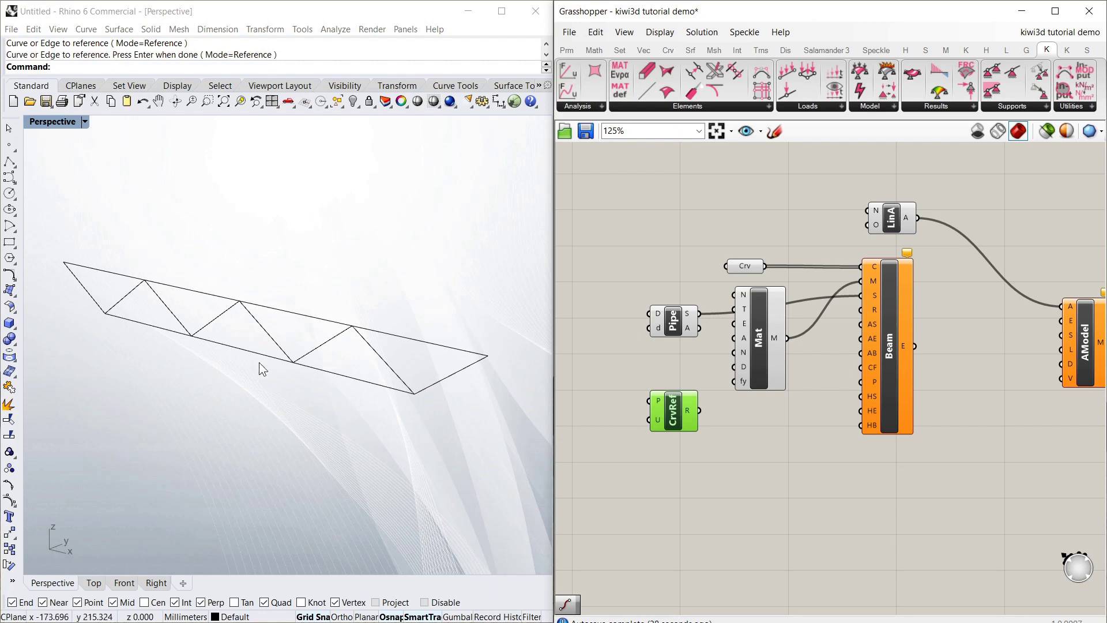
pyautogui.moveTo(672, 406); pyautogui.dragTo(676, 398)
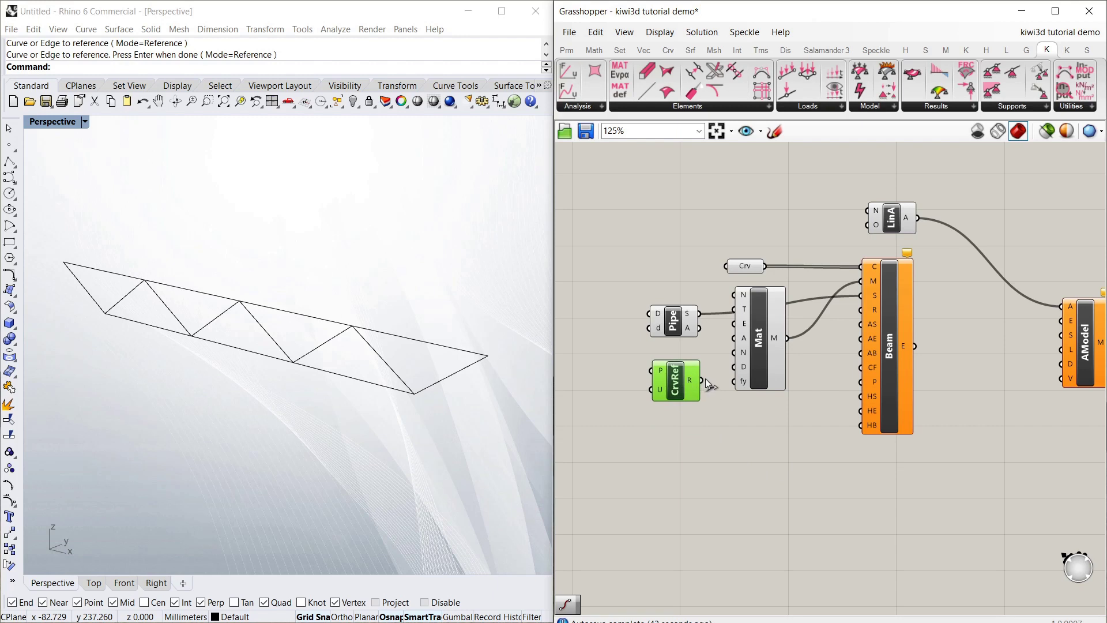
# Wire CrvRef's R output (degree 3, 5 minimum elements) into the Beam's R input.
pyautogui.moveTo(704, 379); pyautogui.dragTo(735, 381)
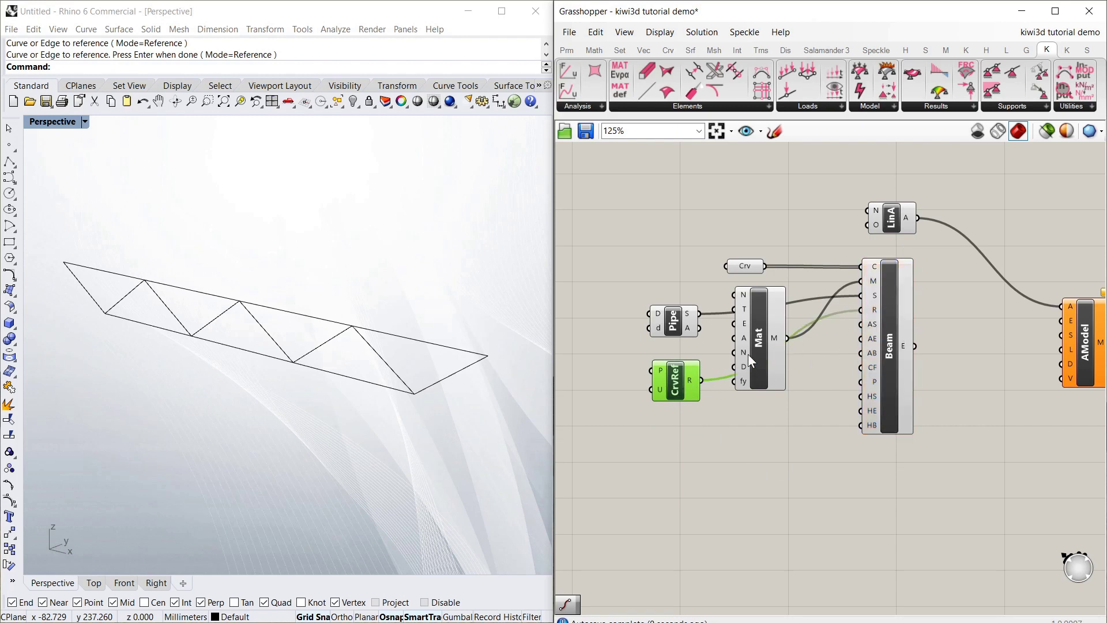
pyautogui.click(892, 333)
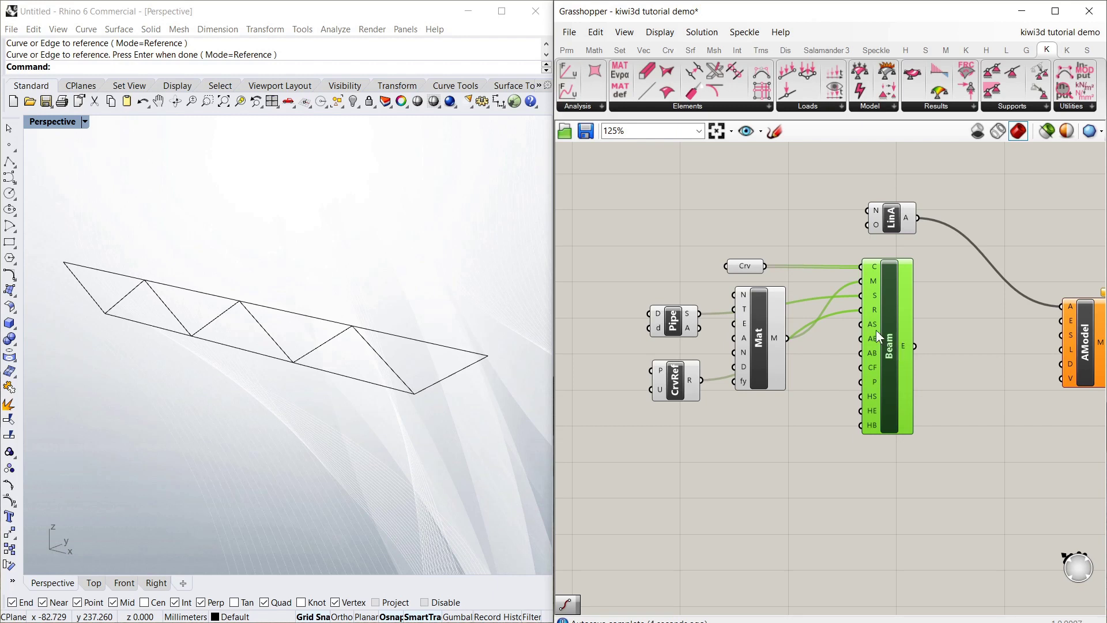
pyautogui.moveTo(874, 327)
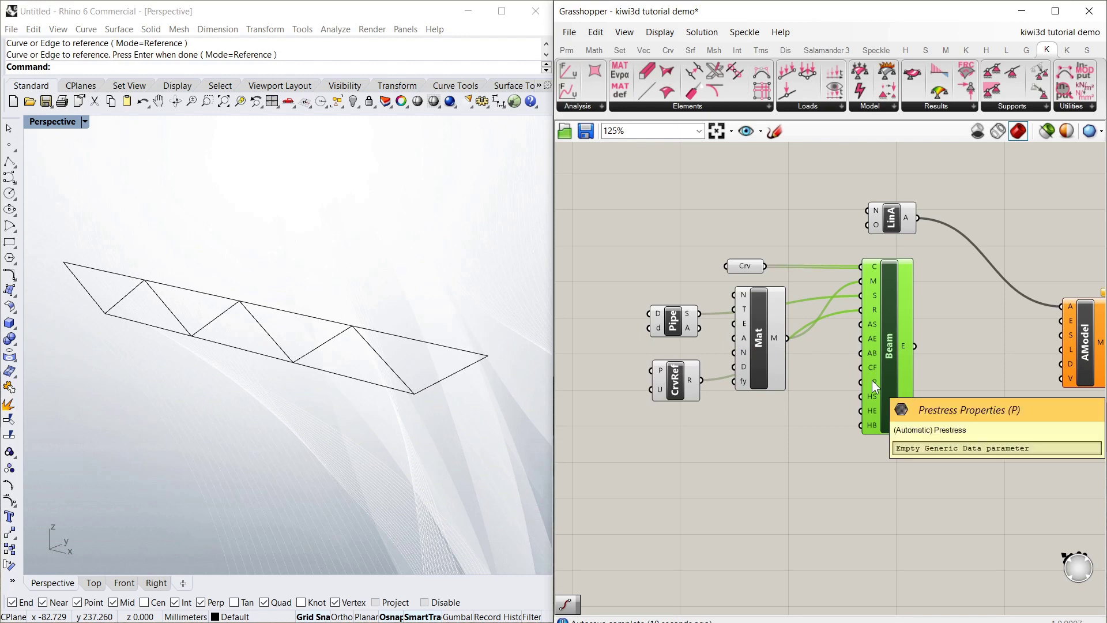
pyautogui.moveTo(874, 397)
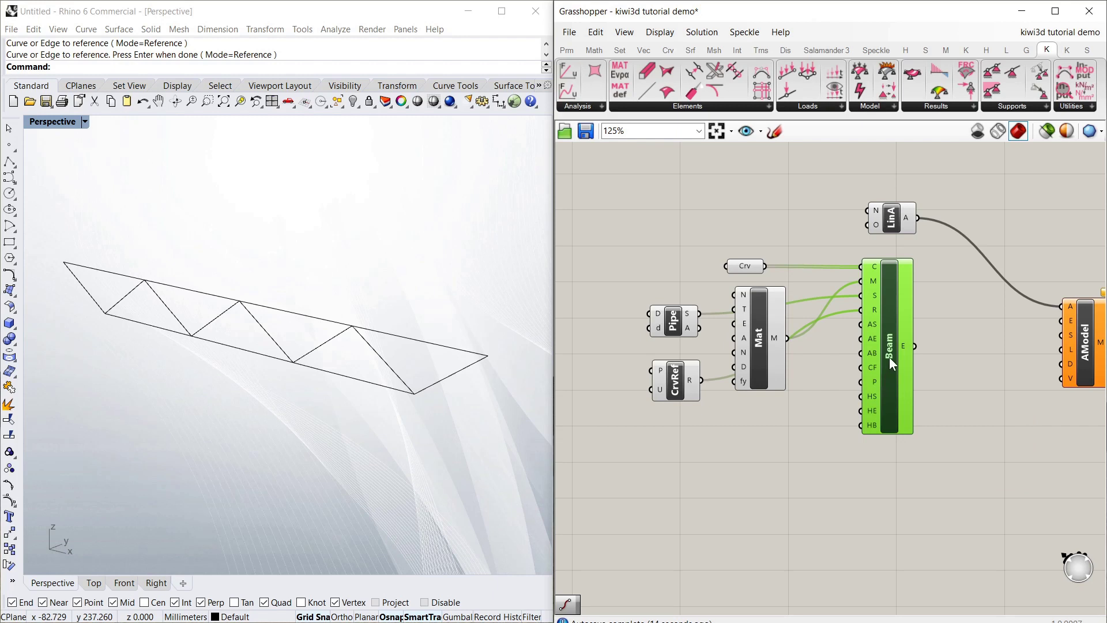
pyautogui.click(794, 460)
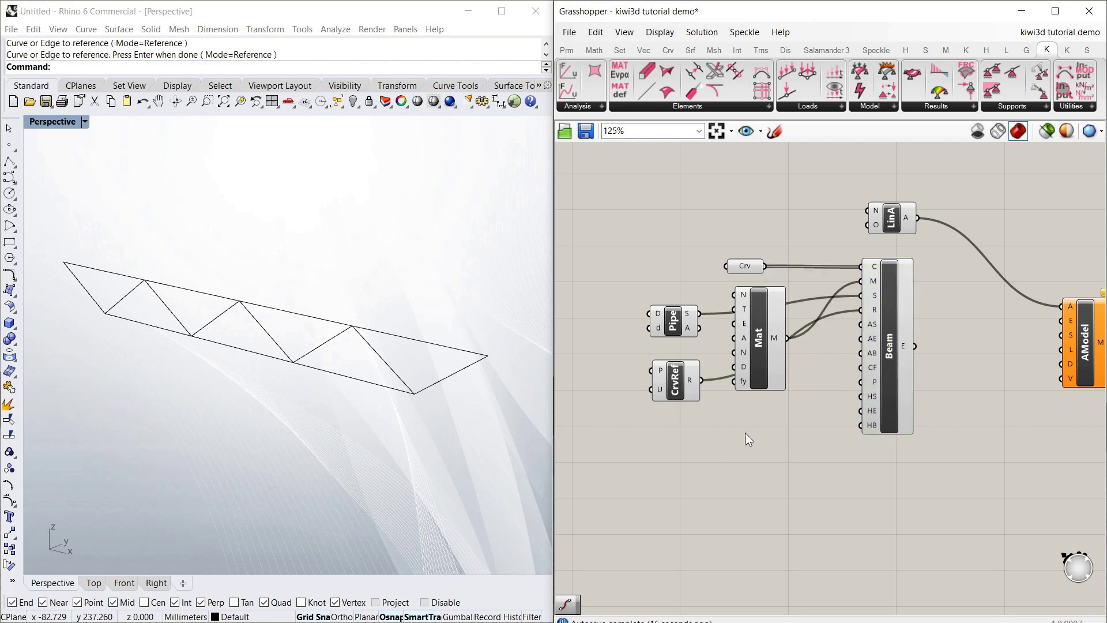
pyautogui.scroll(2, 682, 374)
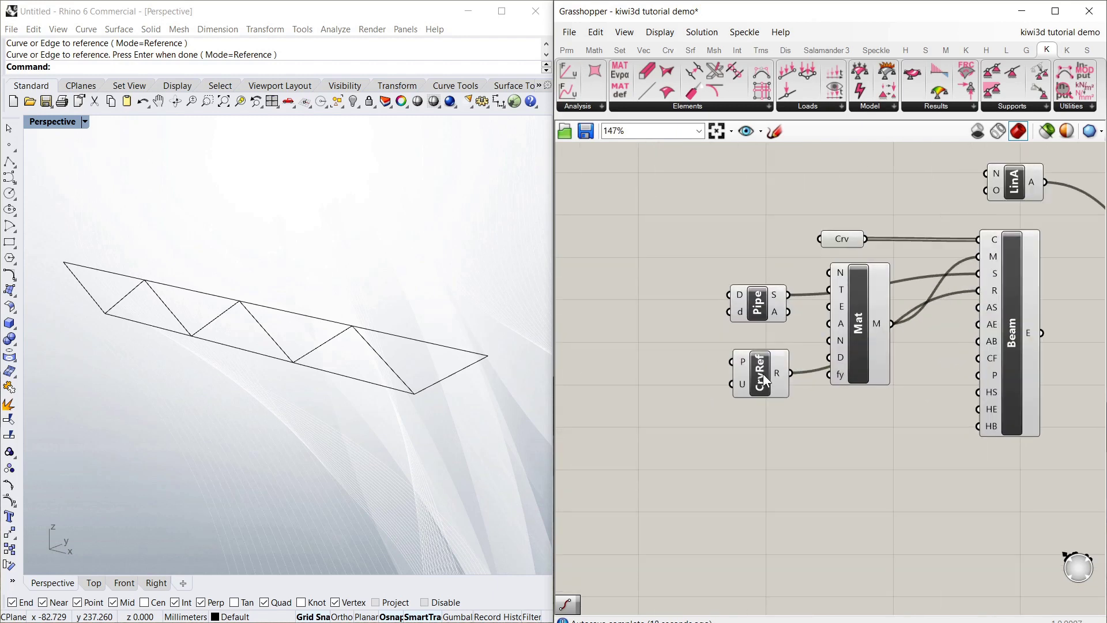
pyautogui.click(763, 375)
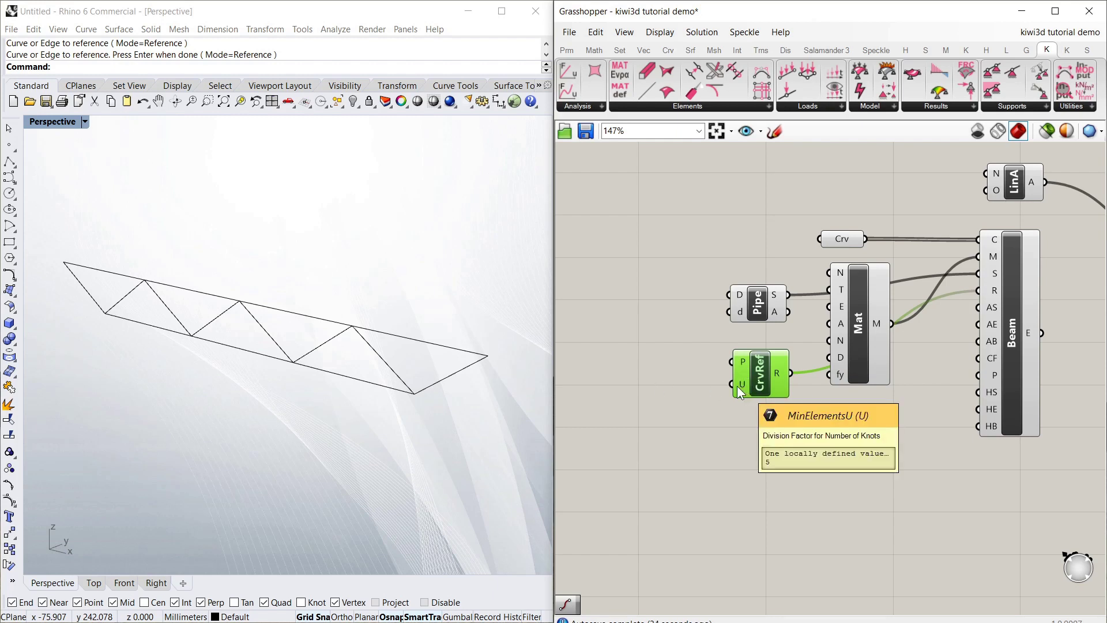
# Add a Panel holding 6 for CrvRef's minimum element count, shrunk to a thin bar.
pyautogui.doubleClick(653, 386)
pyautogui.write('pane')
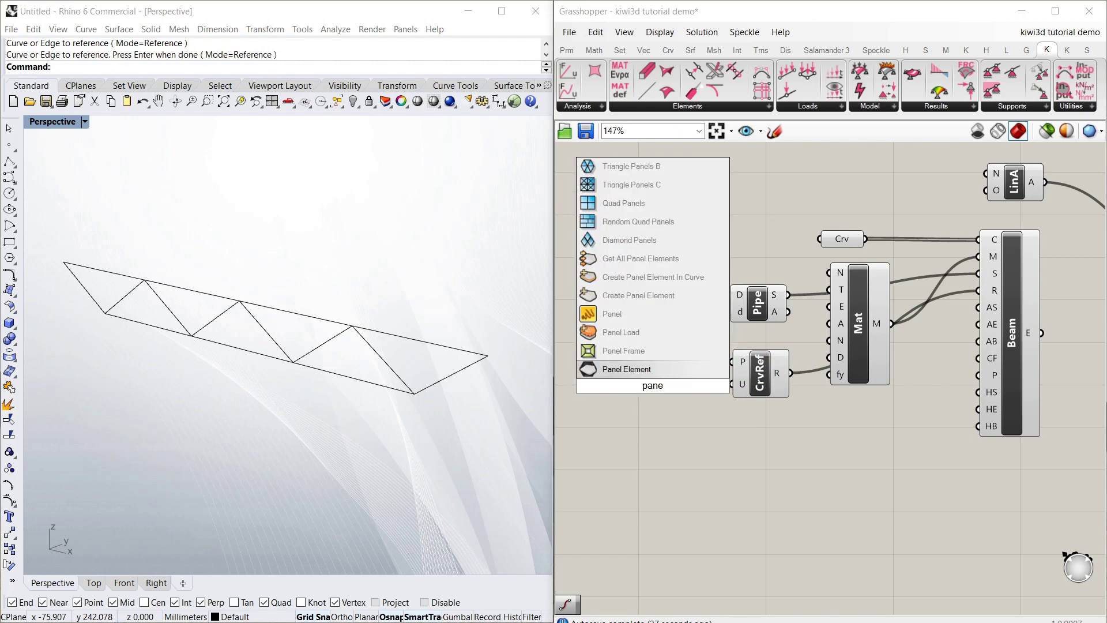
pyautogui.click(641, 315)
pyautogui.doubleClick(668, 405)
pyautogui.write('6')
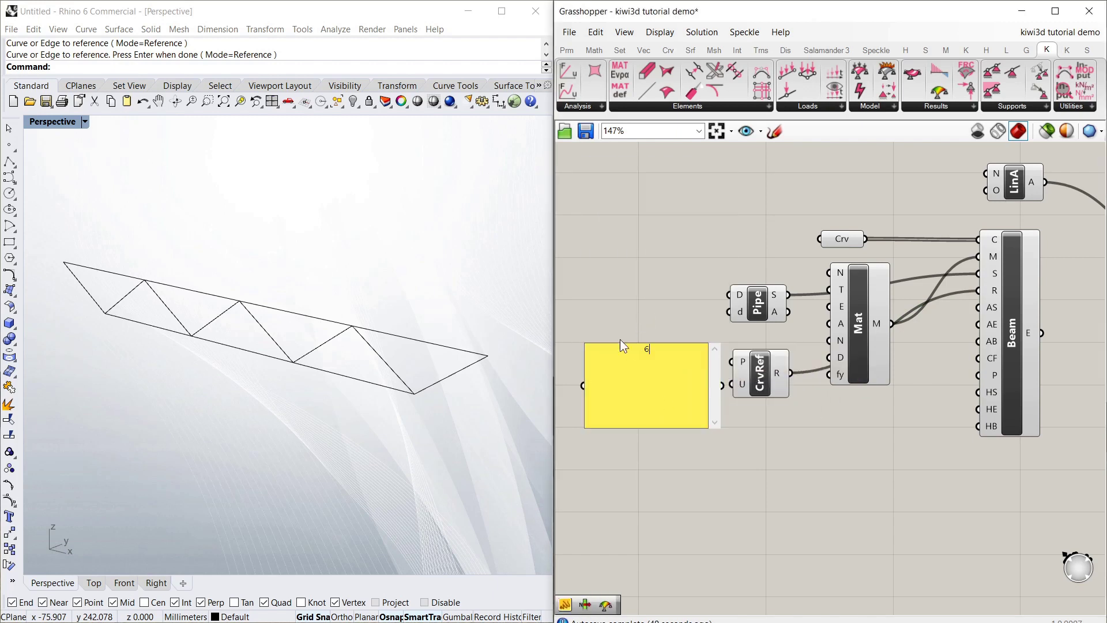
pyautogui.click(621, 339)
pyautogui.moveTo(662, 345)
pyautogui.mouseDown()
pyautogui.moveTo(673, 438)
pyautogui.moveTo(662, 419)
pyautogui.moveTo(647, 420)
pyautogui.moveTo(689, 389)
pyautogui.moveTo(734, 385)
pyautogui.mouseUp()
pyautogui.scroll(-1, 641, 434)
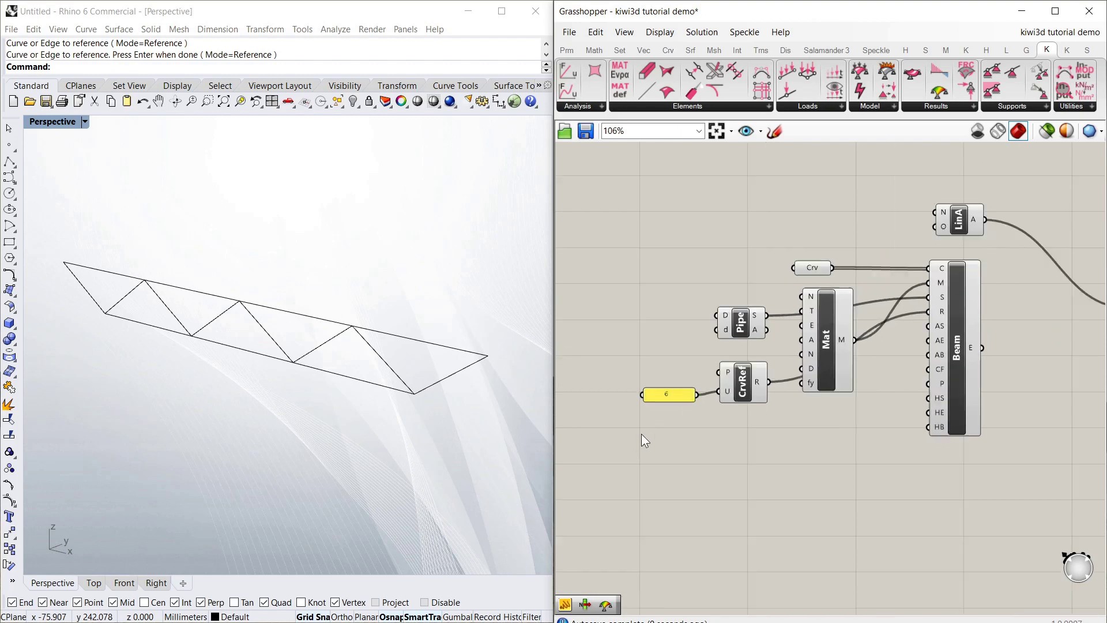
pyautogui.moveTo(940, 362); pyautogui.dragTo(801, 382, button='right')
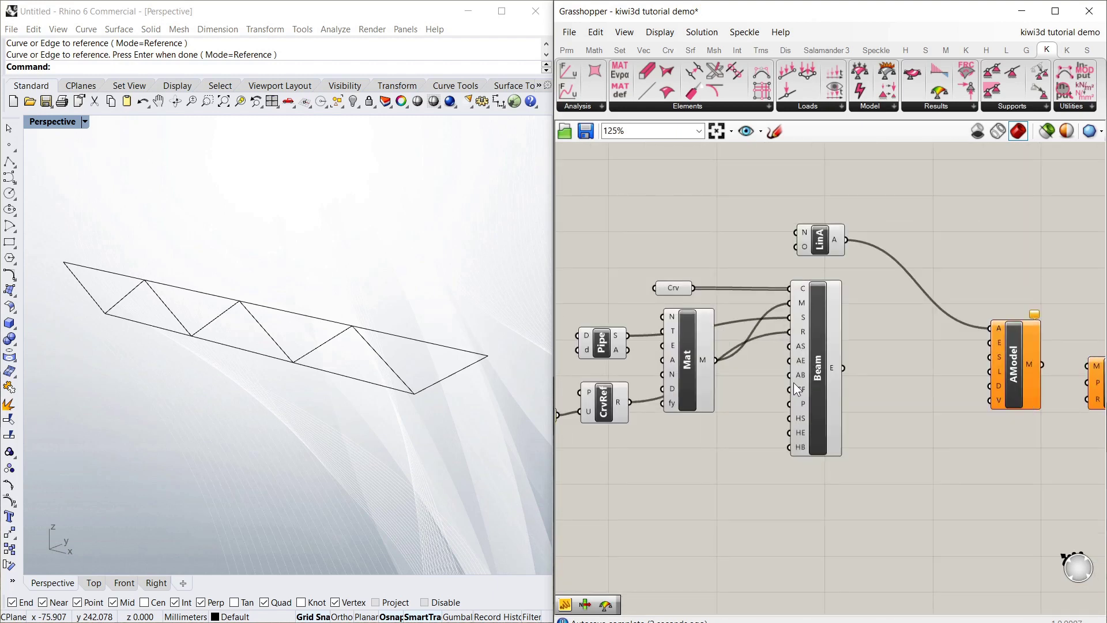
pyautogui.scroll(-2, 772, 443)
pyautogui.scroll(1, 630, 433)
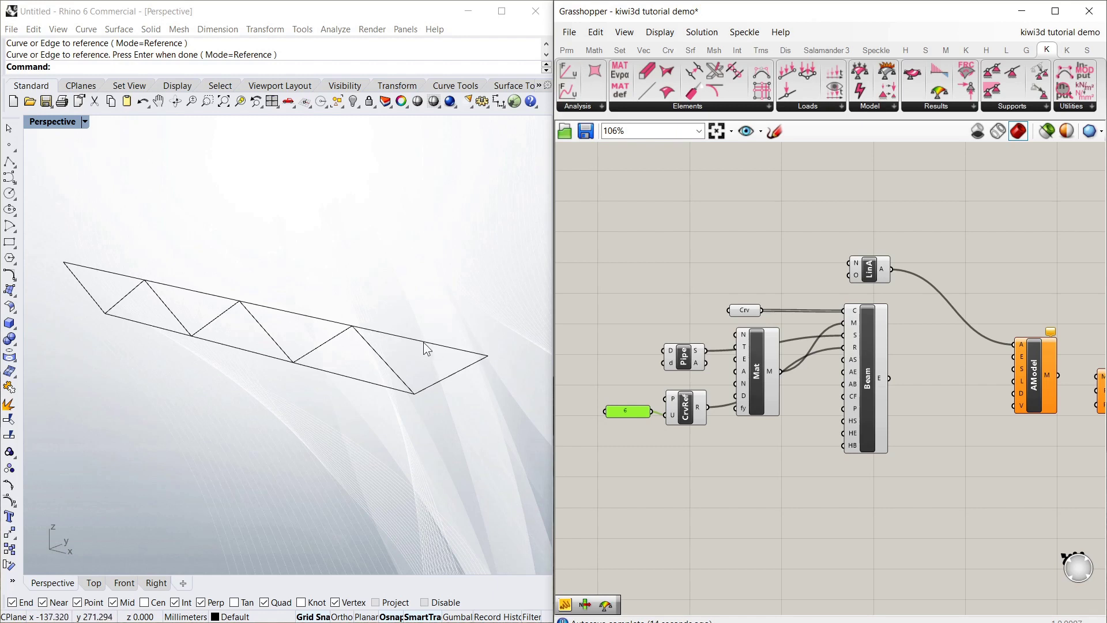
pyautogui.click(670, 302)
pyautogui.moveTo(670, 303); pyautogui.dragTo(615, 304, button='right')
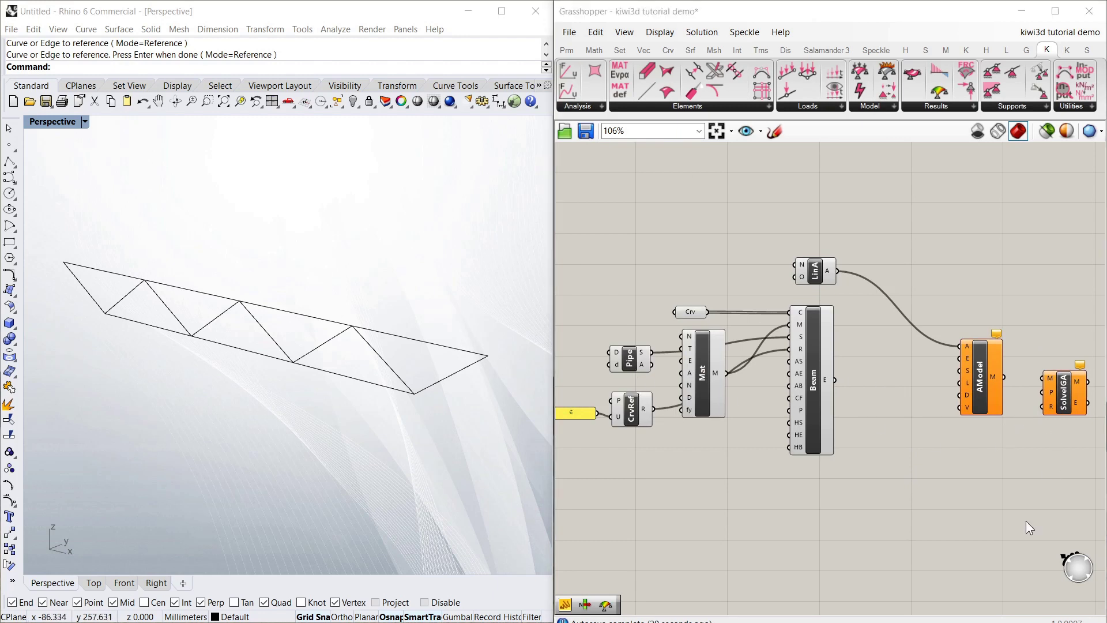
# Wire the Beam component's E output into AModel's E input.
pyautogui.click(940, 402)
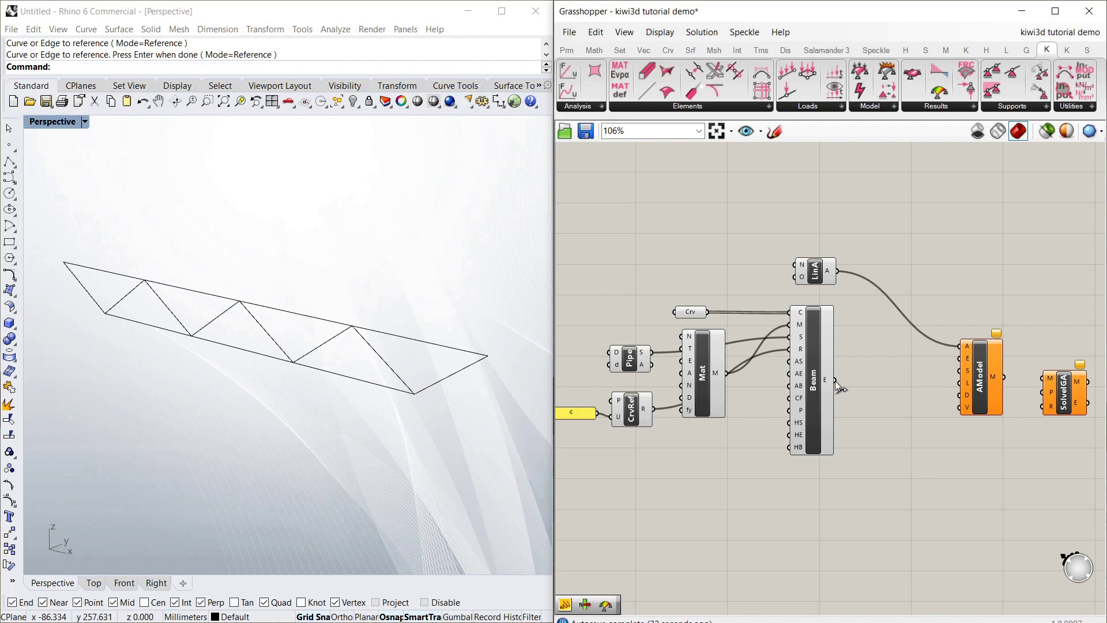
pyautogui.moveTo(835, 380); pyautogui.dragTo(887, 397)
pyautogui.moveTo(836, 379); pyautogui.dragTo(969, 359)
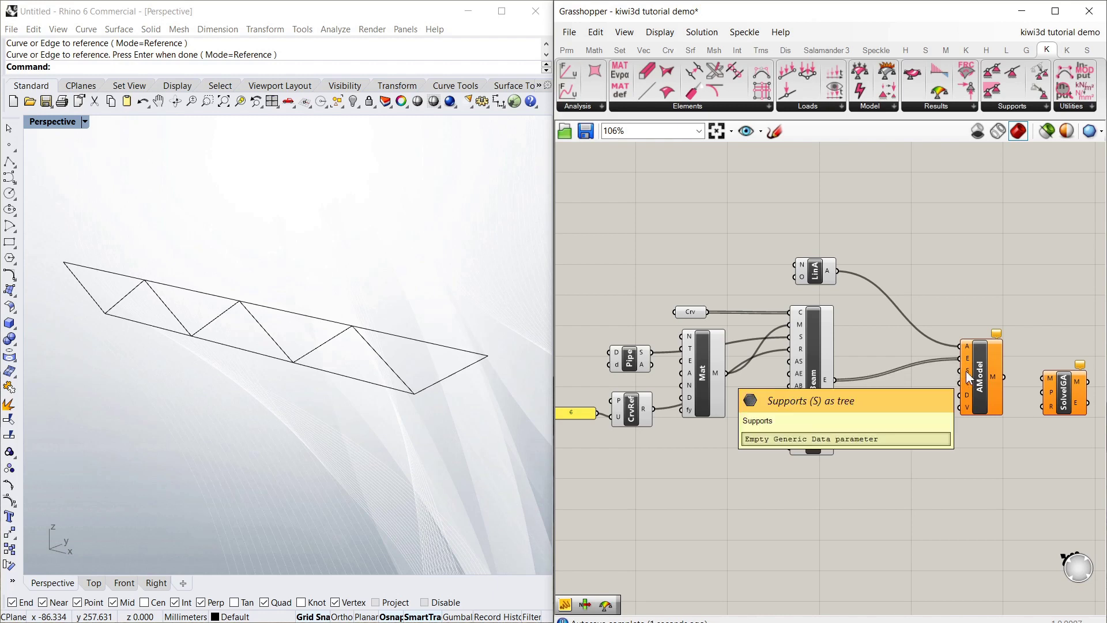
pyautogui.scroll(2, 891, 455)
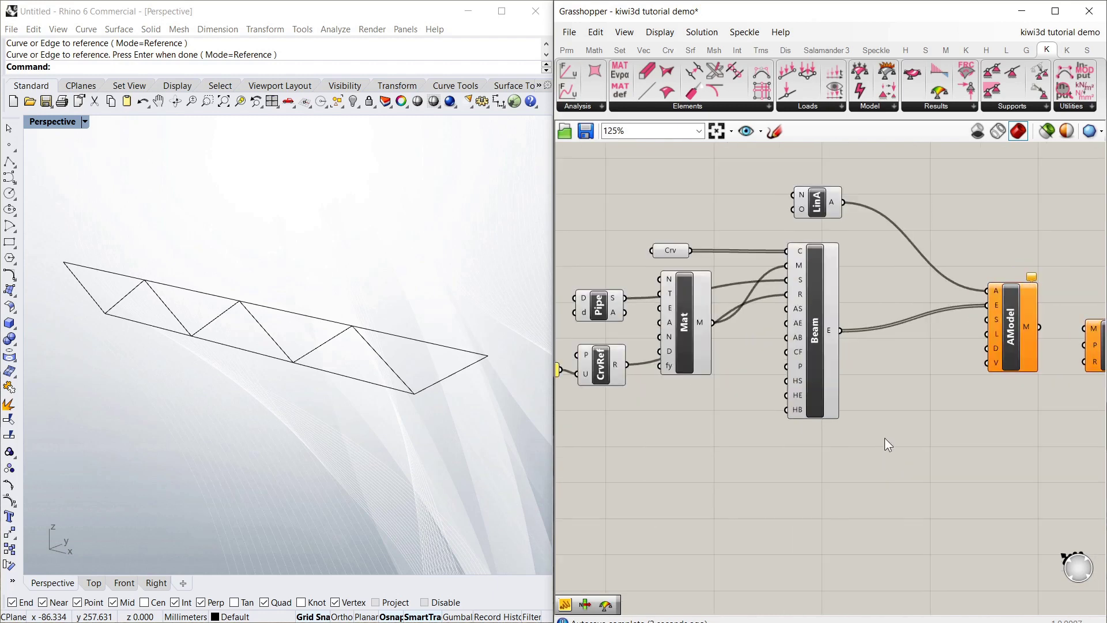
pyautogui.moveTo(884, 437); pyautogui.dragTo(892, 434, button='right')
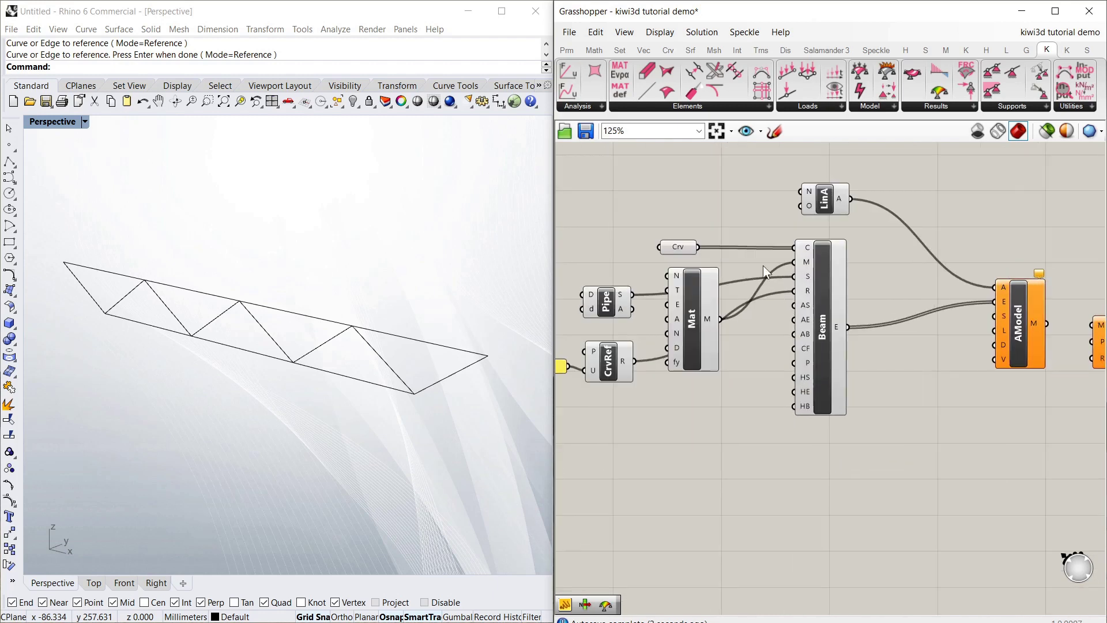
pyautogui.click(1003, 106)
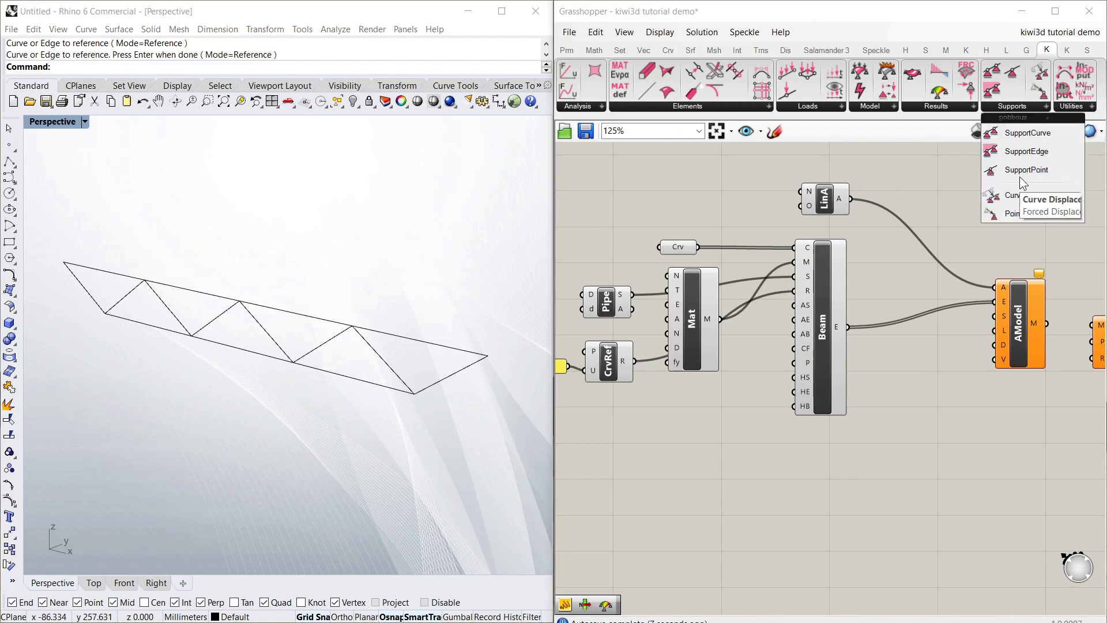
# Add a SupPt support fed by a Point set to the truss's left end node.
pyautogui.moveTo(1019, 174); pyautogui.dragTo(819, 498)
pyautogui.click(649, 444)
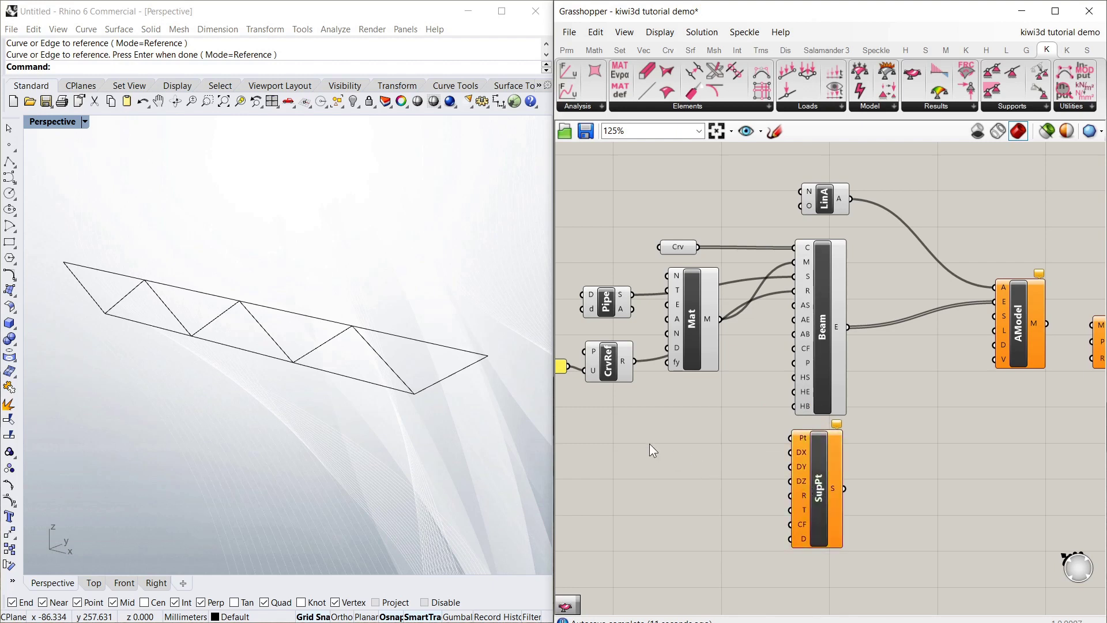
pyautogui.doubleClick(650, 443)
pyautogui.write('p')
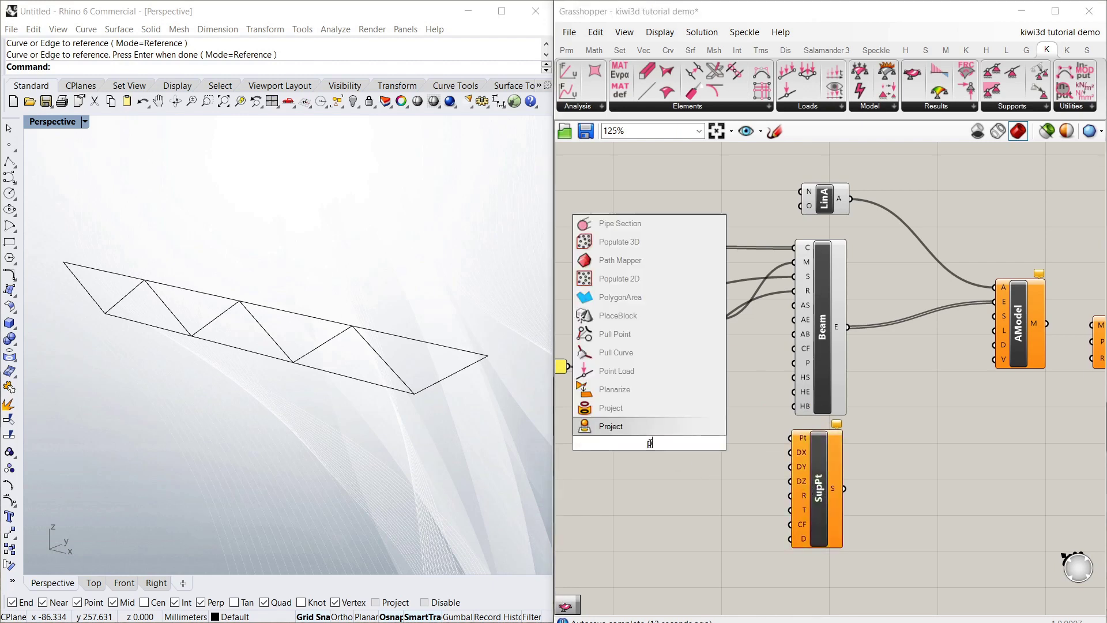
pyautogui.write('oi')
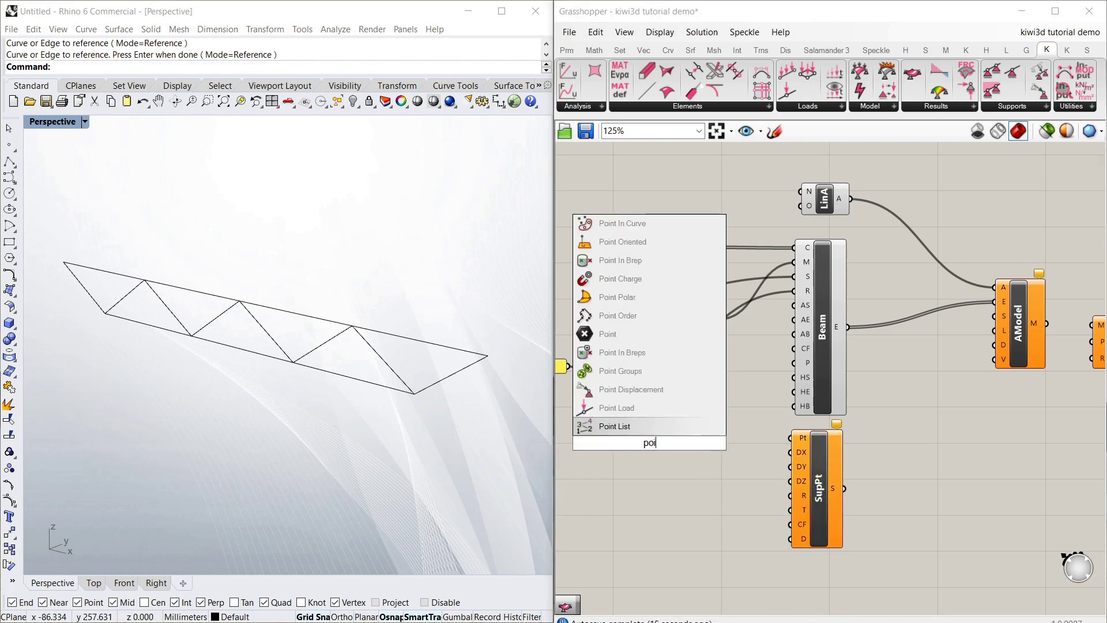
pyautogui.click(628, 338)
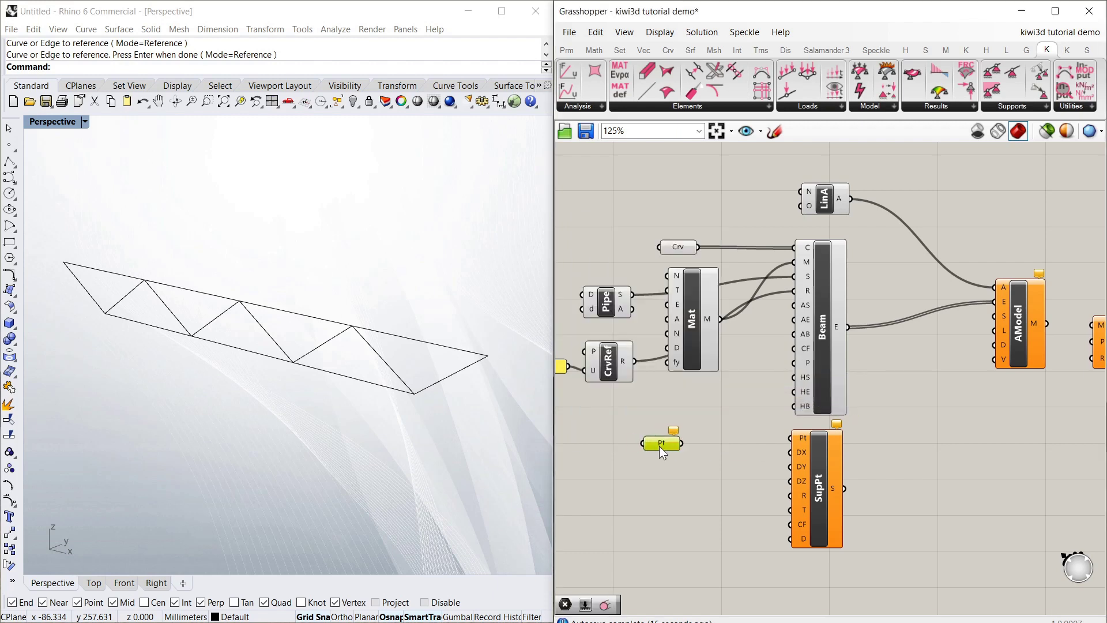
pyautogui.rightClick(661, 445)
pyautogui.click(709, 517)
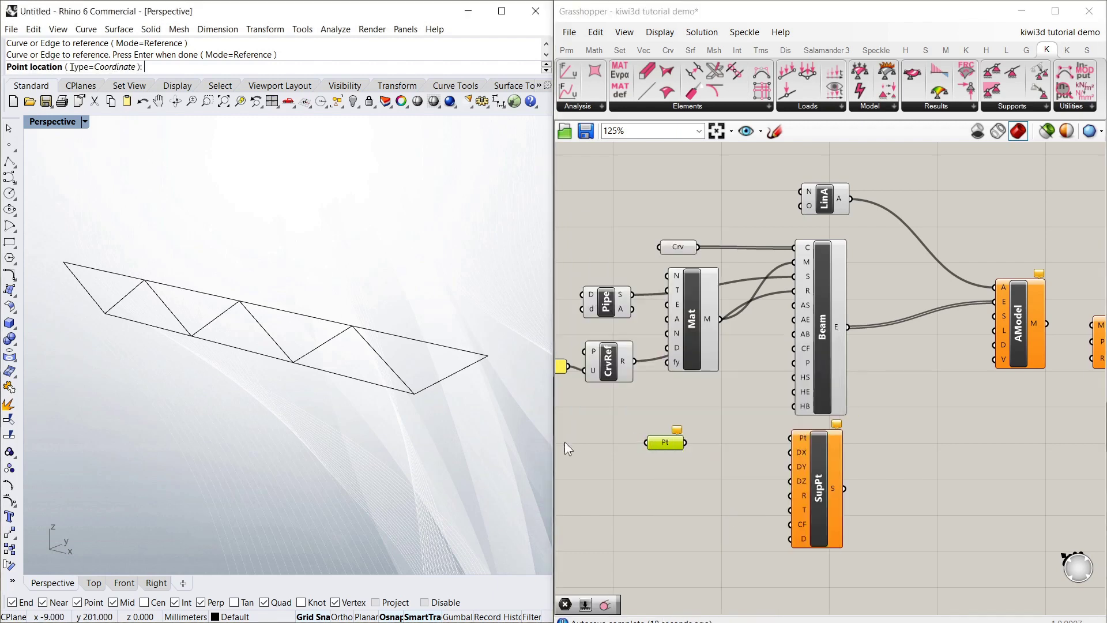
pyautogui.click(64, 262)
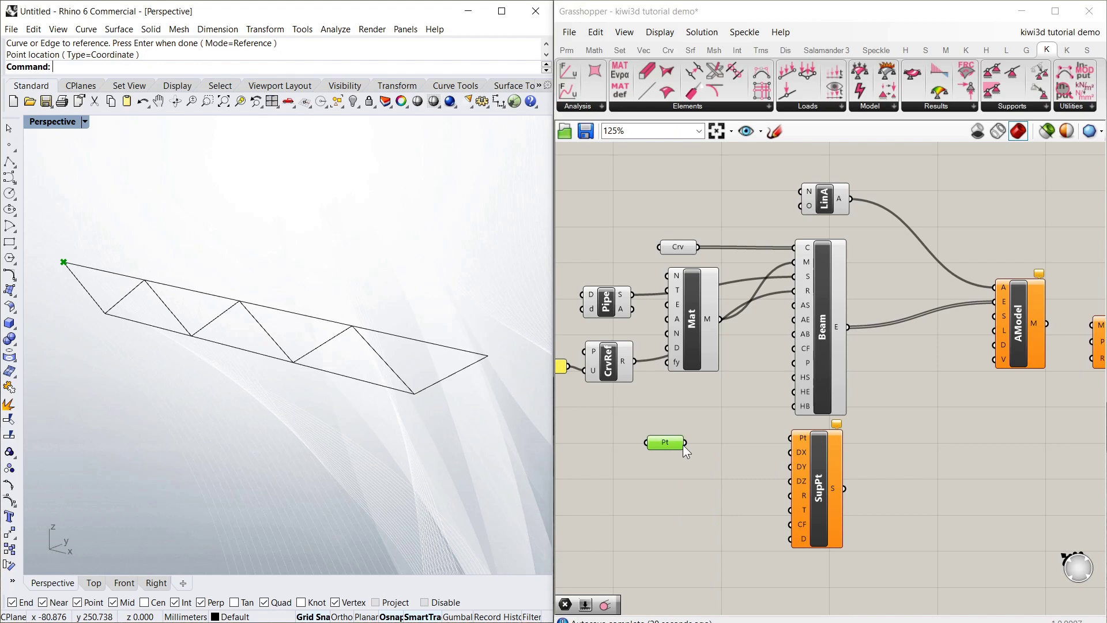
pyautogui.moveTo(685, 442); pyautogui.dragTo(790, 438)
pyautogui.scroll(-2, 911, 449)
pyautogui.click(842, 476)
pyautogui.scroll(2, 843, 474)
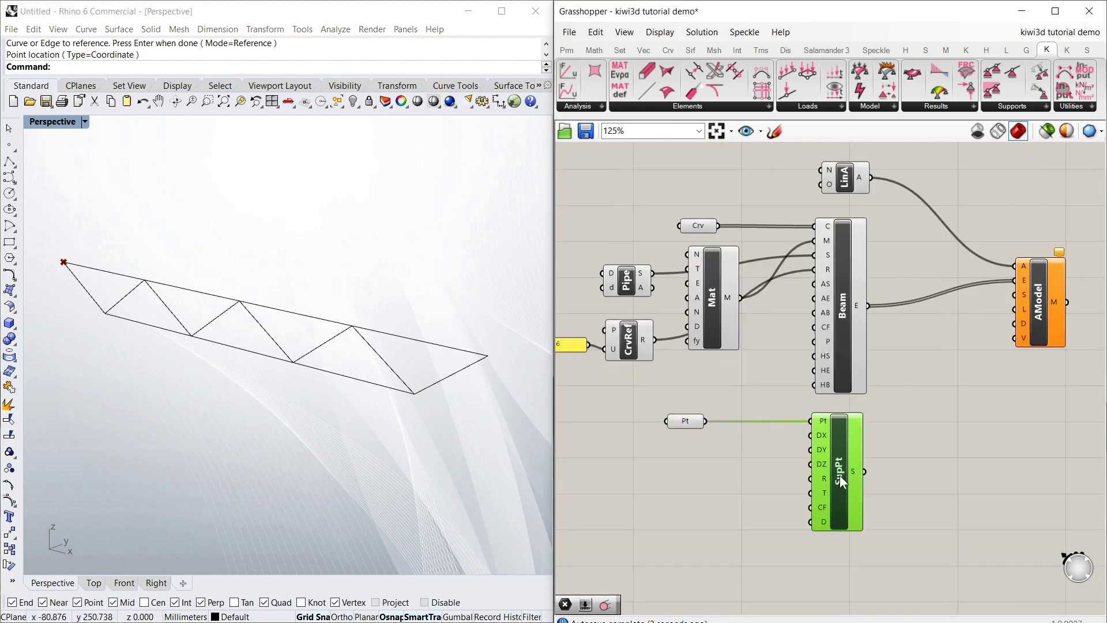
# Duplicate the SupPt support and its Point, wiring the new Point into the copy's Pt input.
pyautogui.hotkey('ctrl', 'c')
pyautogui.hotkey('ctrl', 'v')
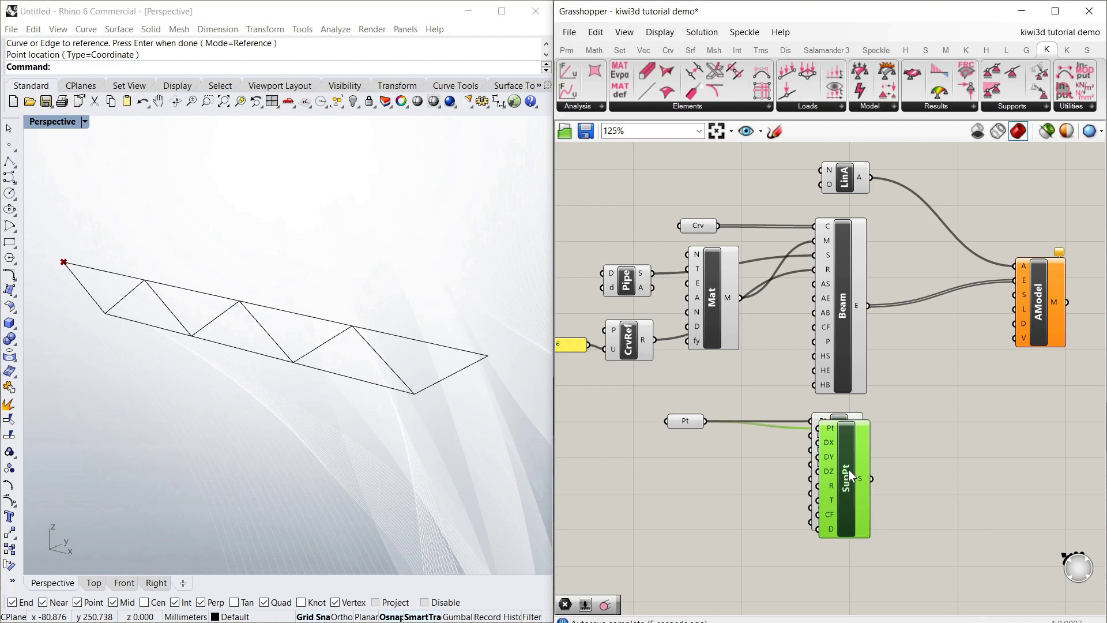
pyautogui.moveTo(849, 469); pyautogui.dragTo(920, 489)
pyautogui.click(681, 426)
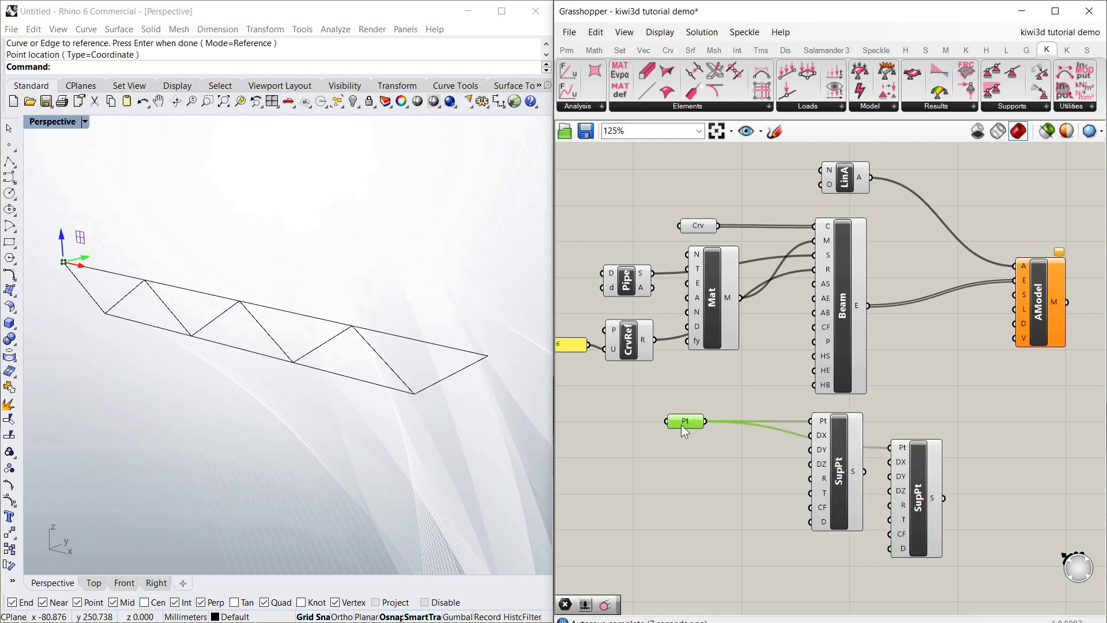
pyautogui.hotkey('ctrl', 'c')
pyautogui.hotkey('ctrl', 'v')
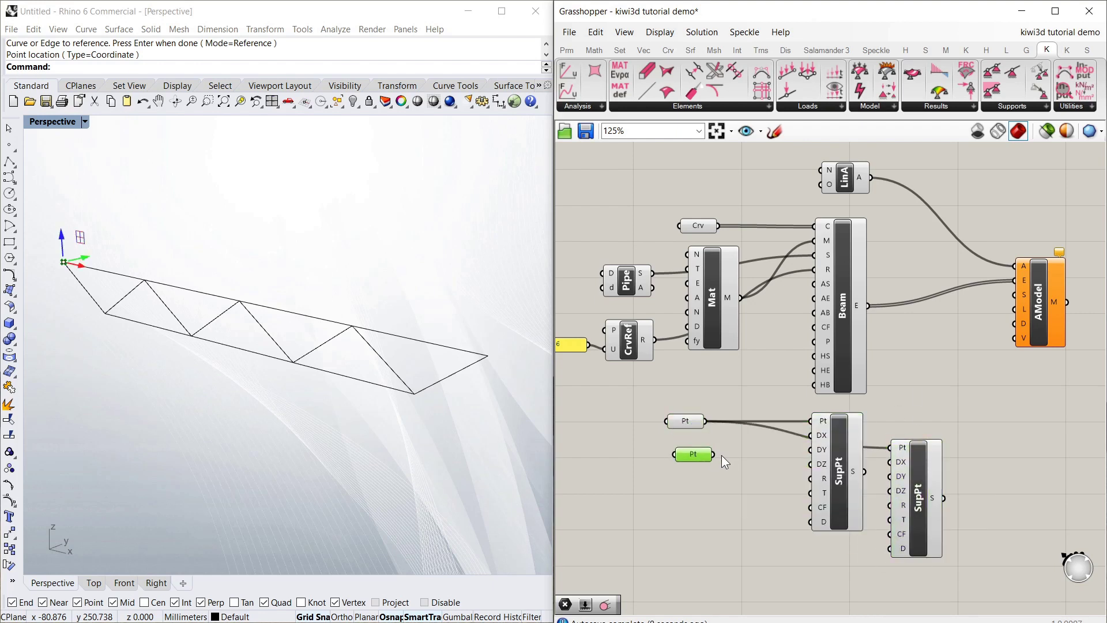
pyautogui.moveTo(714, 454); pyautogui.dragTo(810, 449)
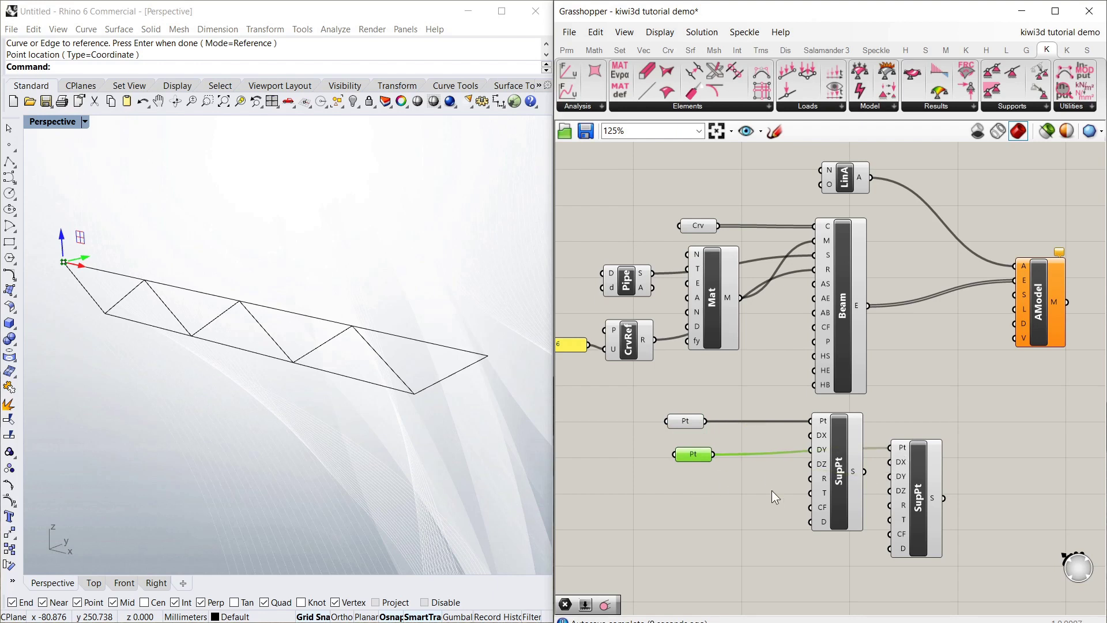
pyautogui.click(926, 392)
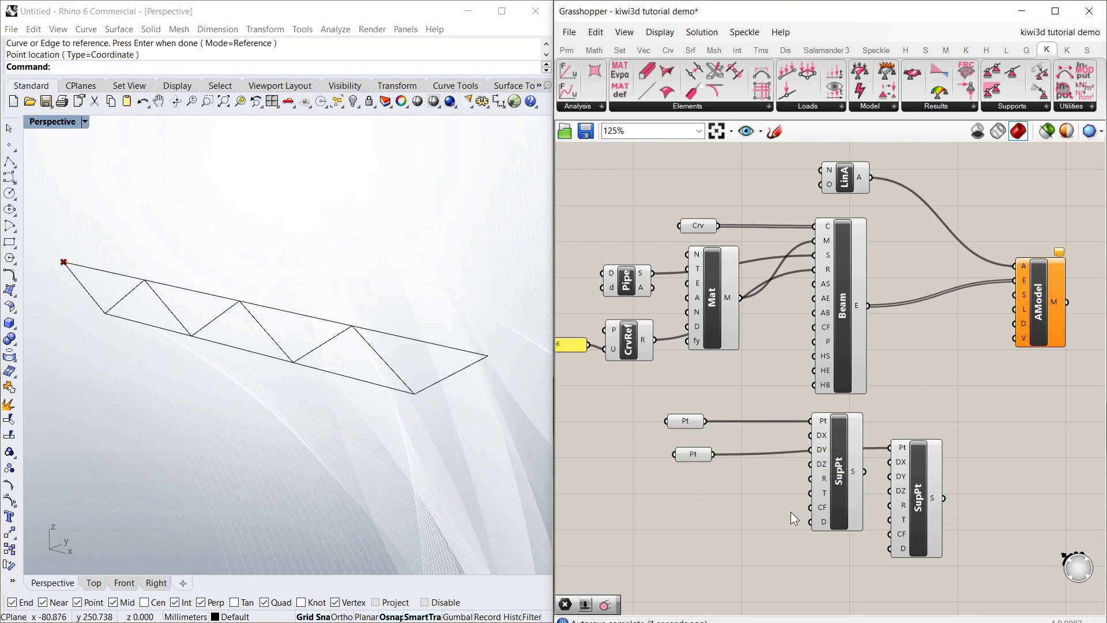
# Set the duplicated Point to the truss's right end node in Rhino.
pyautogui.rightClick(692, 456)
pyautogui.click(762, 514)
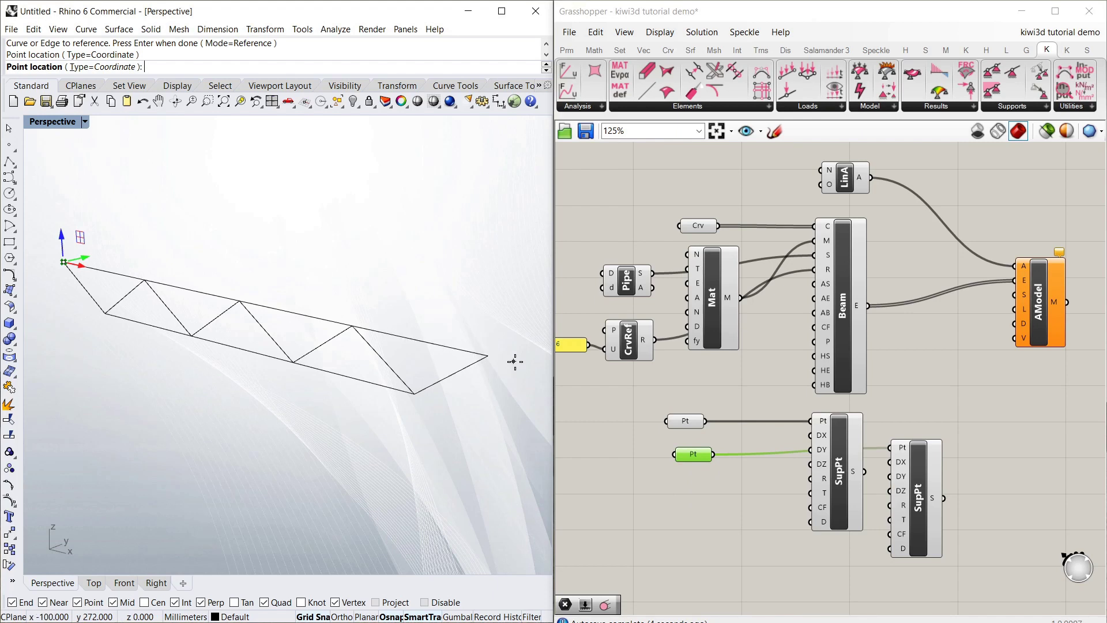
pyautogui.click(492, 369)
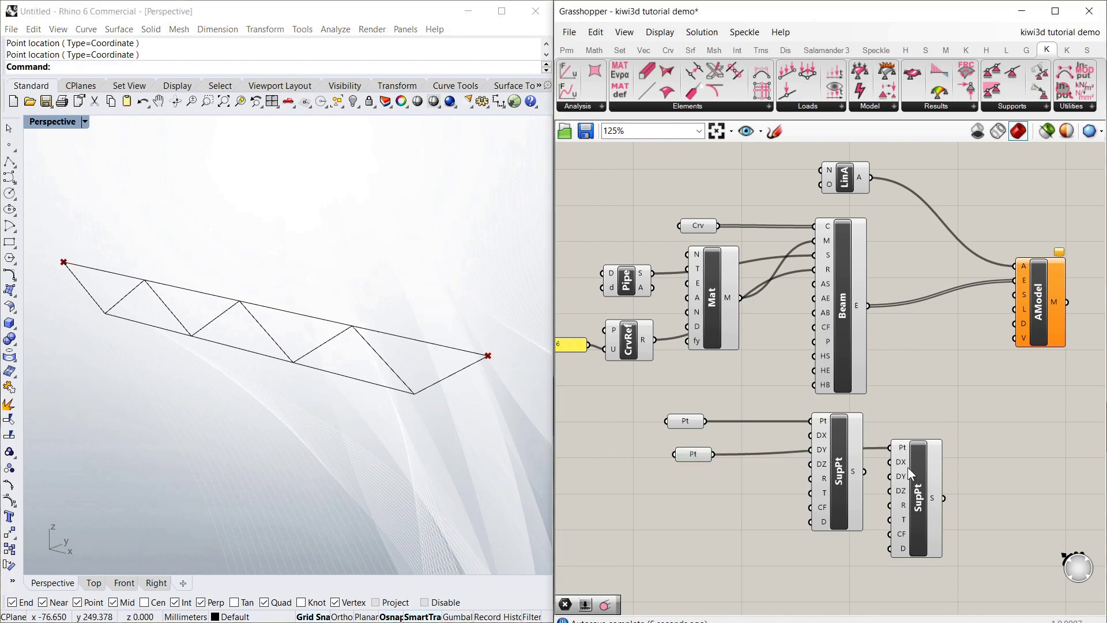
pyautogui.scroll(2, 904, 490)
pyautogui.scroll(-2, 812, 400)
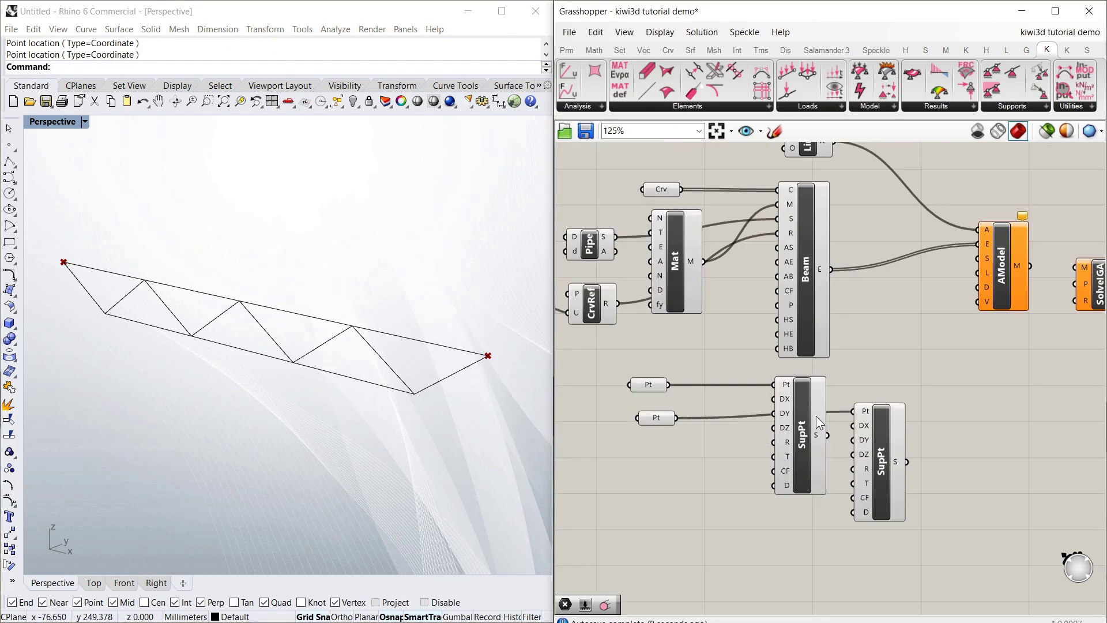
pyautogui.scroll(3, 778, 398)
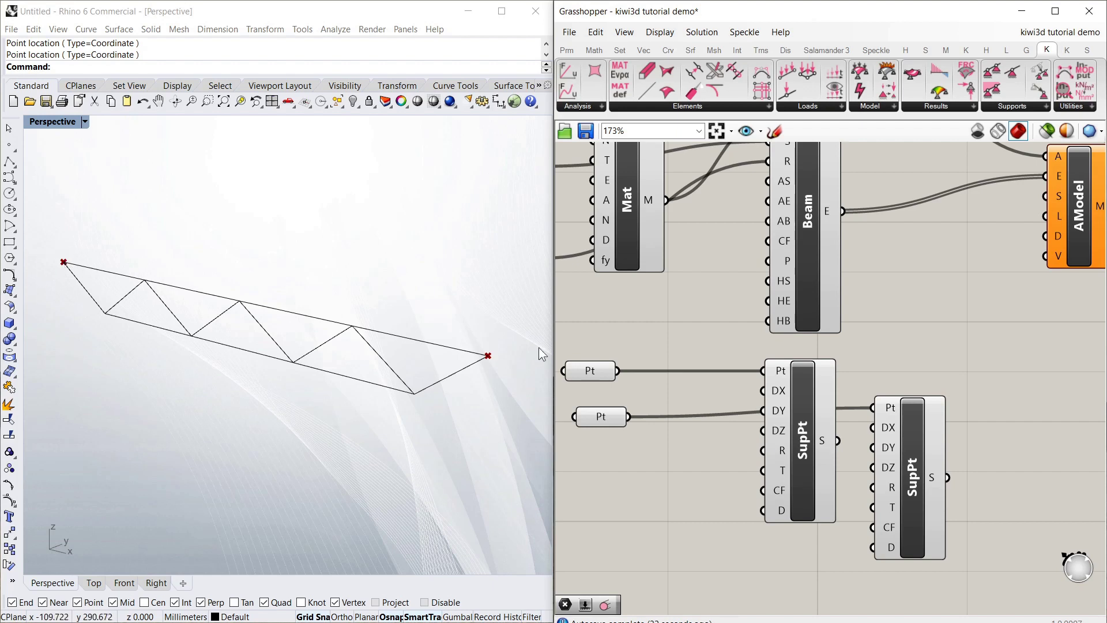
# Set the second SupPt's DX input to Boolean False.
pyautogui.click(483, 348)
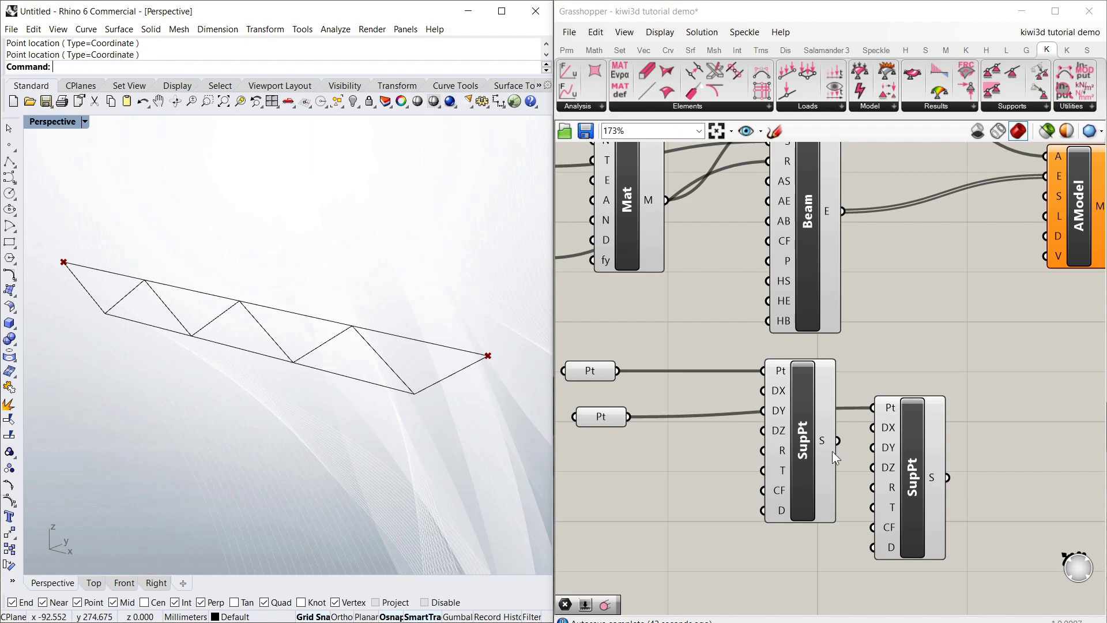
pyautogui.click(918, 428)
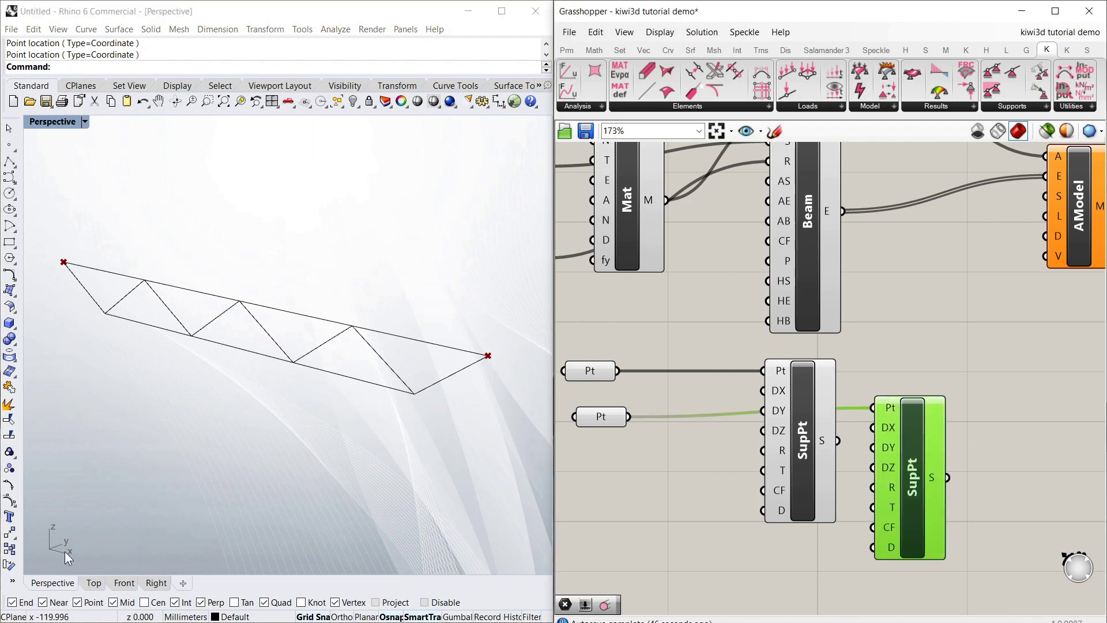
pyautogui.rightClick(891, 428)
pyautogui.moveTo(951, 517)
pyautogui.click(858, 520)
pyautogui.click(969, 452)
pyautogui.scroll(-3, 694, 452)
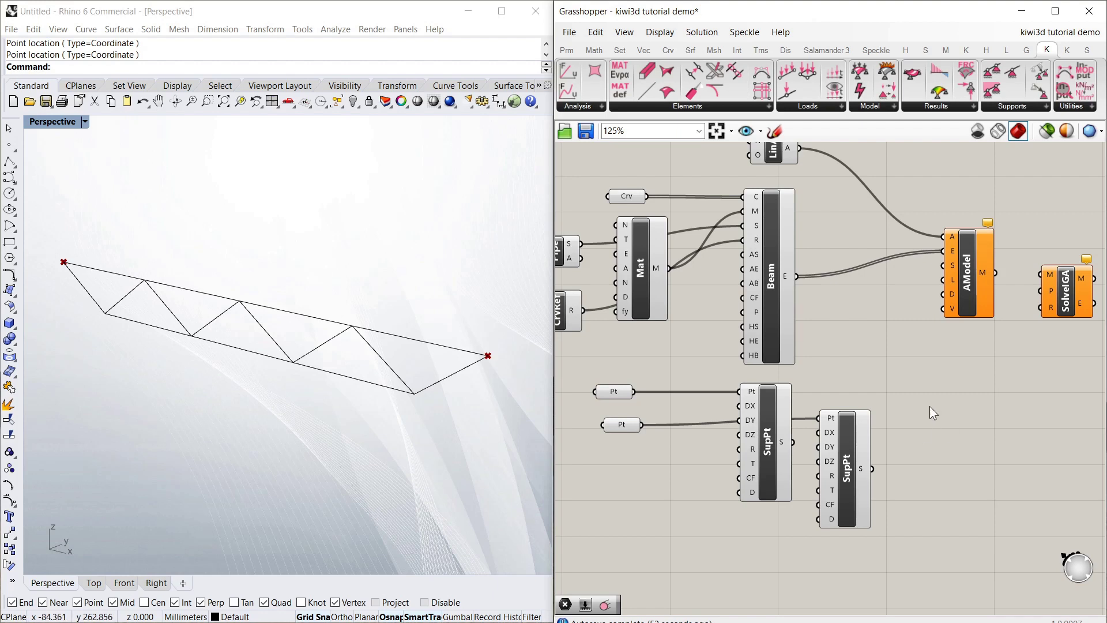
pyautogui.click(56, 255)
# Wire both SupPt outputs into AModel's S input.
pyautogui.moveTo(795, 443); pyautogui.dragTo(938, 264)
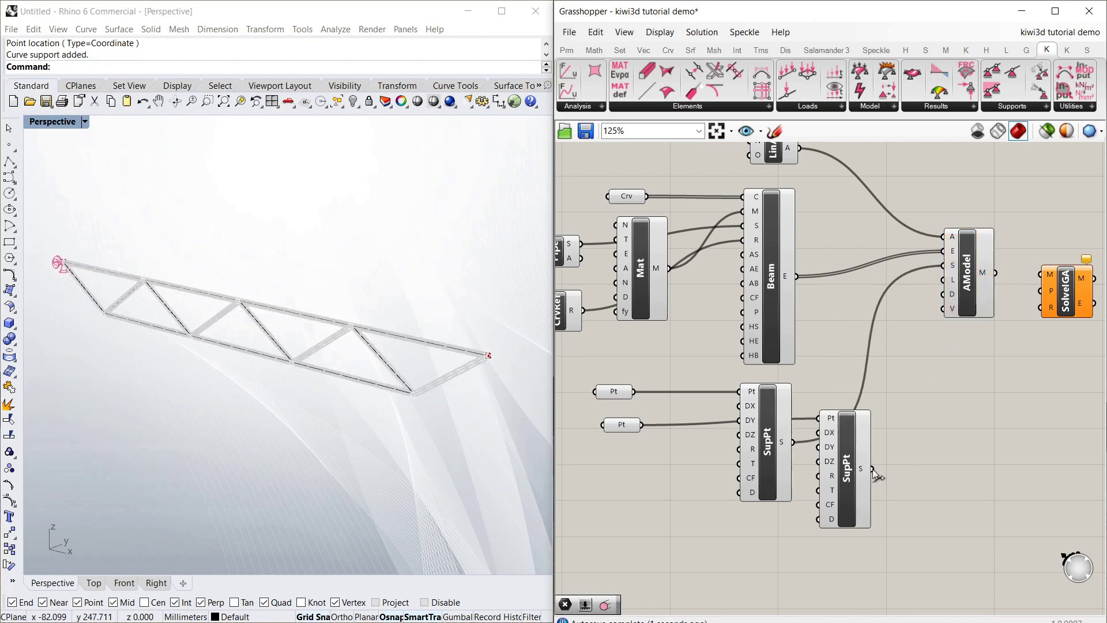
pyautogui.keyDown('shift'); pyautogui.moveTo(873, 469); pyautogui.dragTo(944, 265); pyautogui.keyUp('shift')
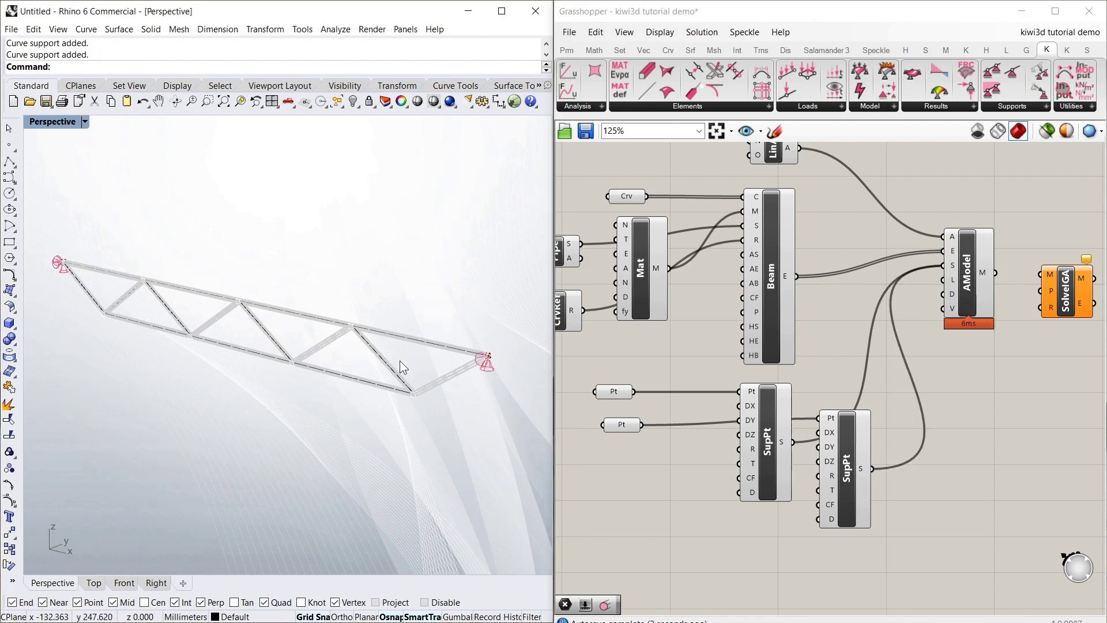
pyautogui.scroll(5, 414, 364)
pyautogui.scroll(4, 285, 299)
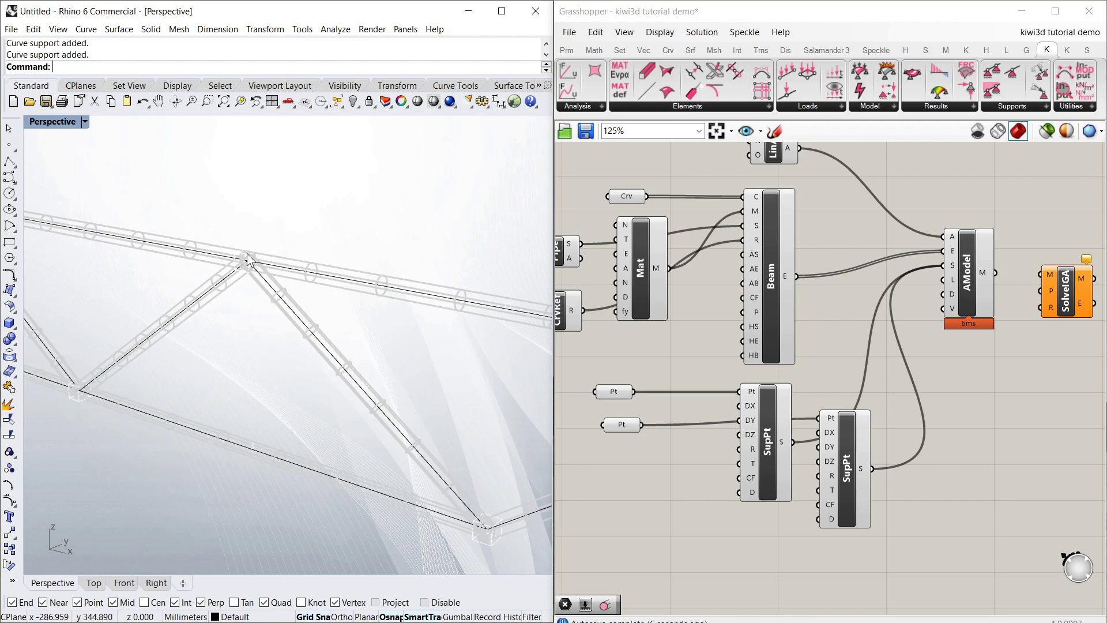
pyautogui.scroll(-5, 346, 375)
pyautogui.scroll(5, 116, 309)
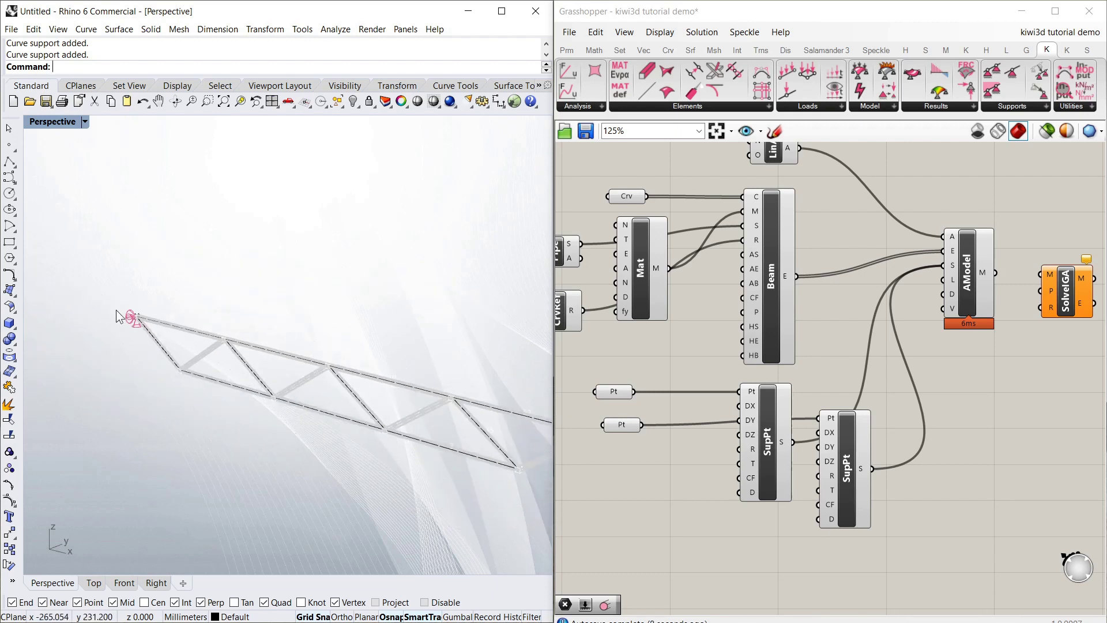
# Orbit the Perspective view to inspect the support symbols at both truss ends.
pyautogui.moveTo(230, 365); pyautogui.dragTo(203, 375, button='right')
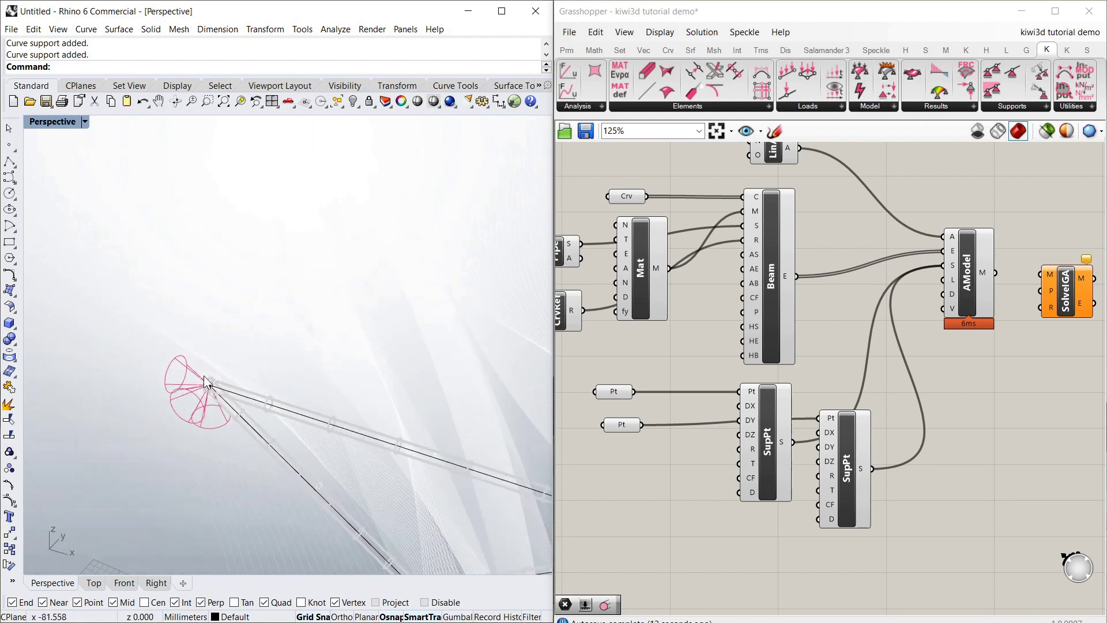
pyautogui.scroll(-5, 209, 402)
pyautogui.scroll(5, 224, 413)
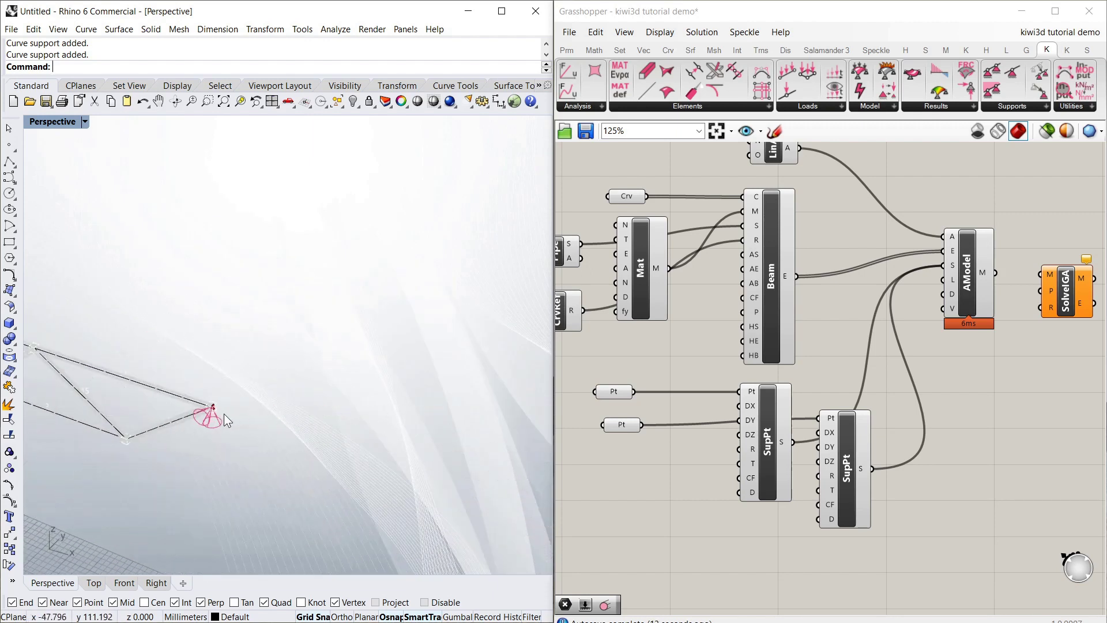
pyautogui.moveTo(204, 417)
pyautogui.mouseDown(button='right')
pyautogui.moveTo(185, 365)
pyautogui.moveTo(203, 400)
pyautogui.mouseUp(button='right')
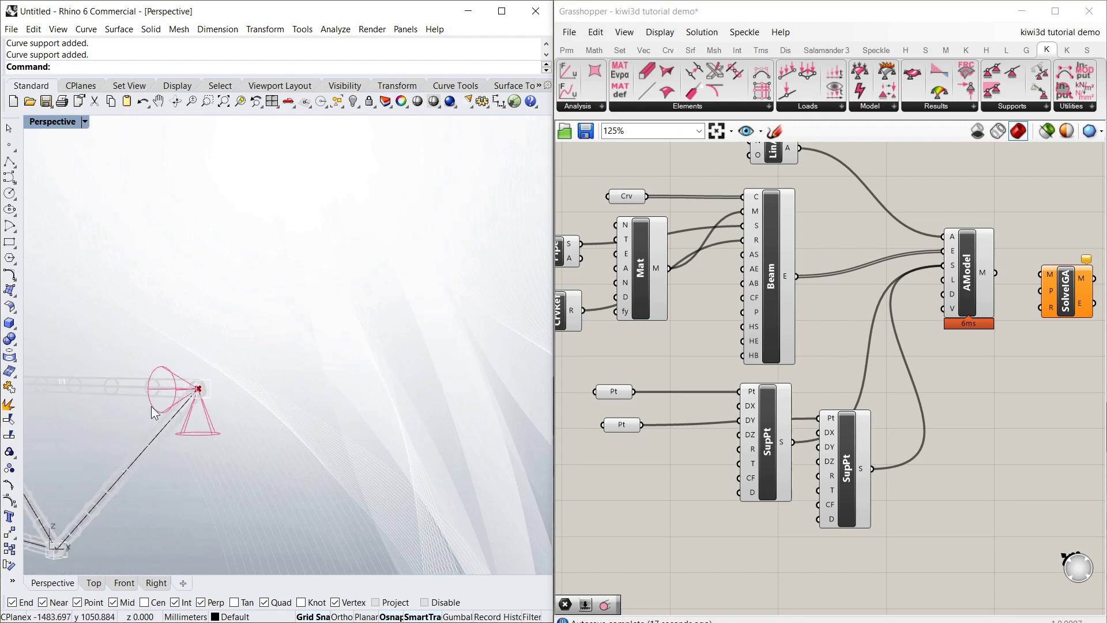
pyautogui.moveTo(141, 399); pyautogui.dragTo(296, 468, button='right')
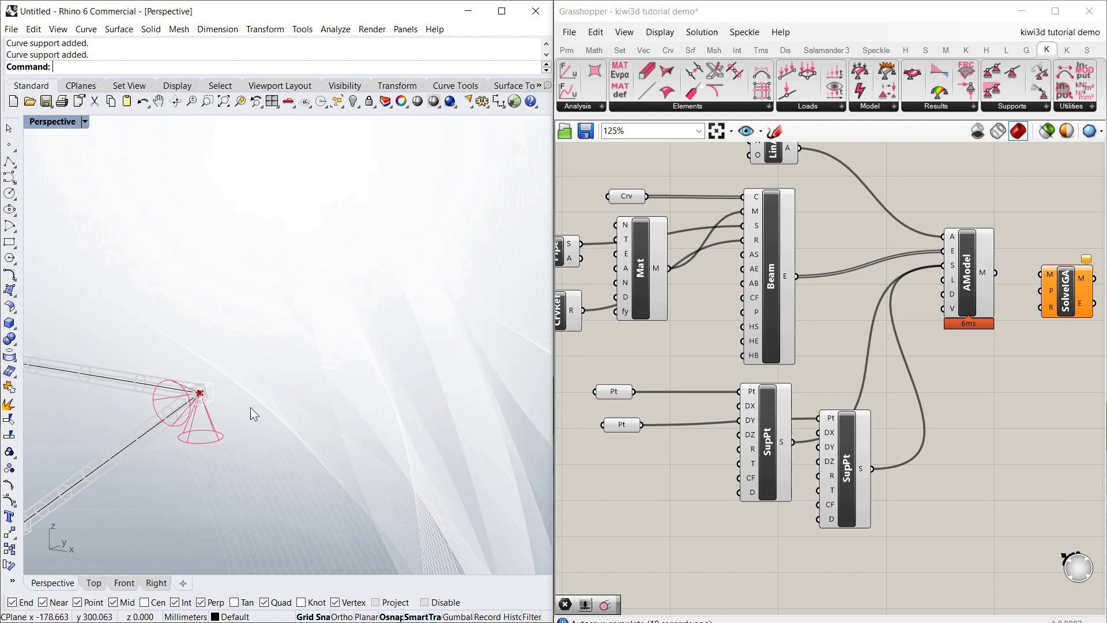
pyautogui.moveTo(252, 410); pyautogui.dragTo(242, 375, button='right')
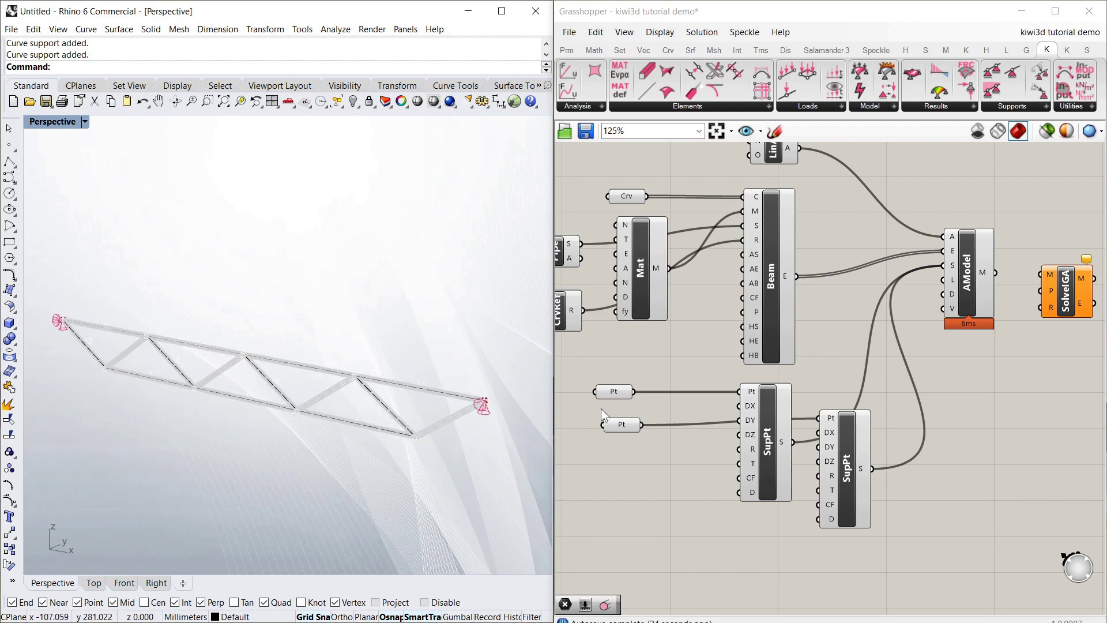
pyautogui.click(710, 347)
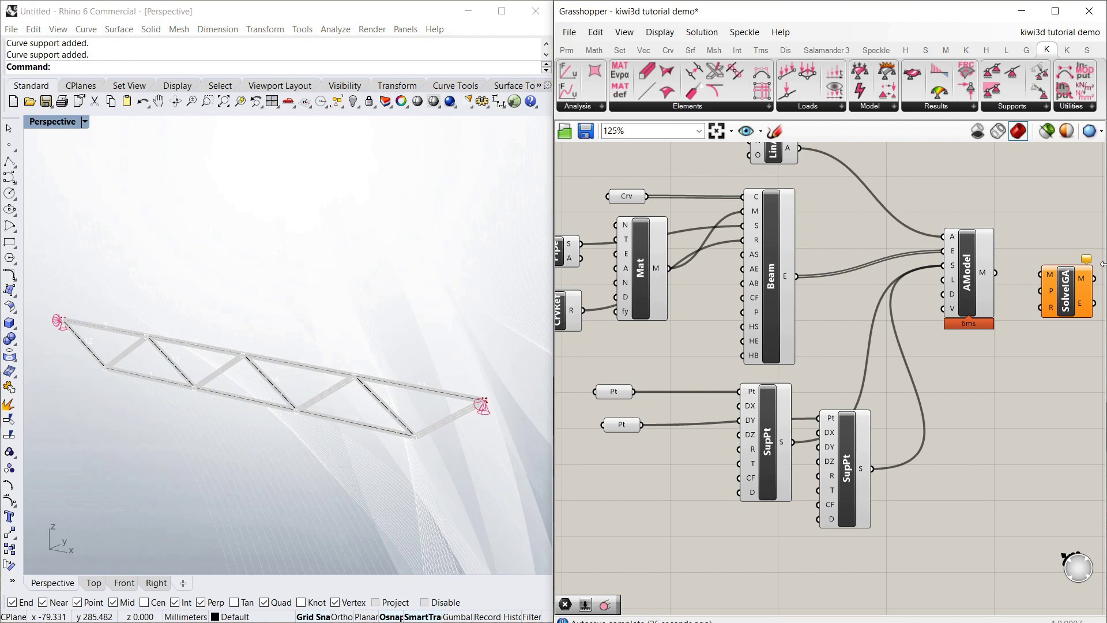
pyautogui.moveTo(1069, 276); pyautogui.dragTo(1072, 256)
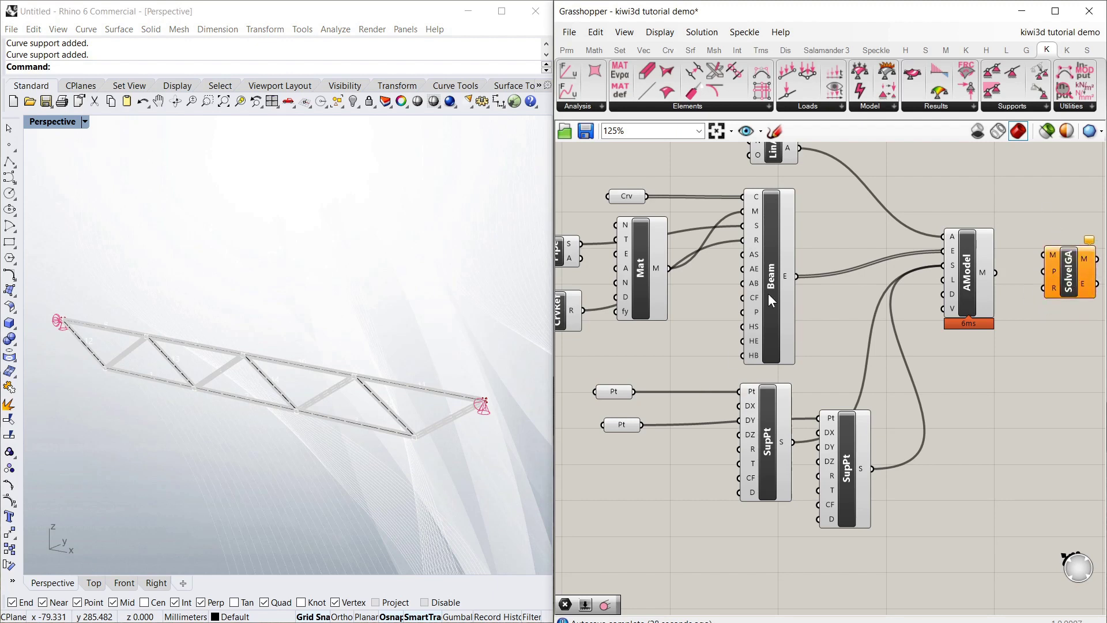
pyautogui.scroll(-3, 786, 344)
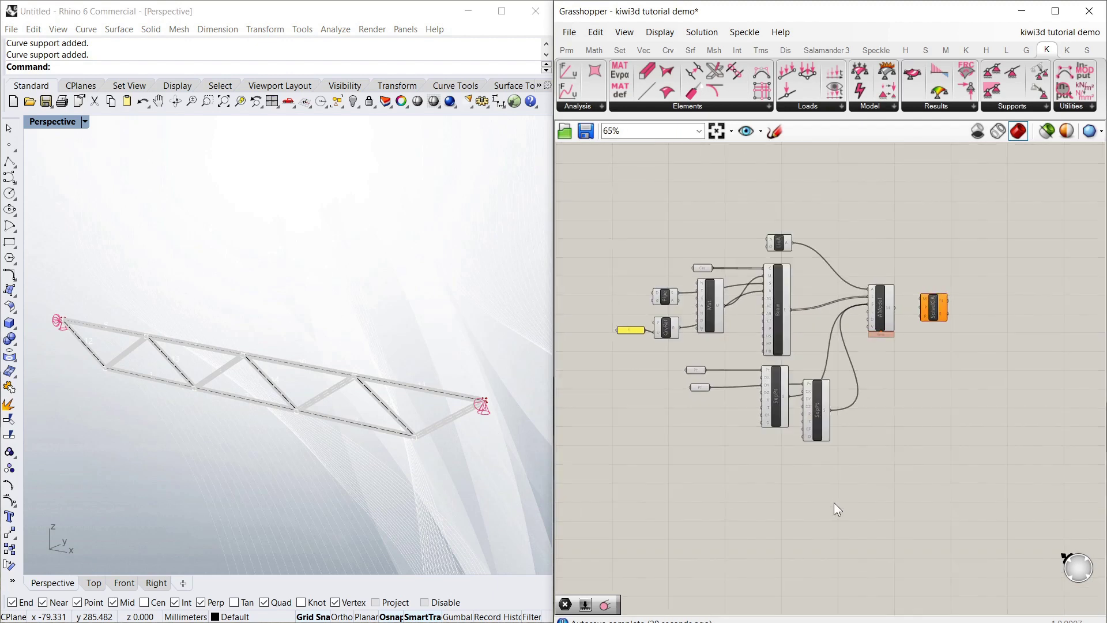
# Place a Kiwi3D PtLoad component below the model on the canvas.
pyautogui.scroll(2, 778, 450)
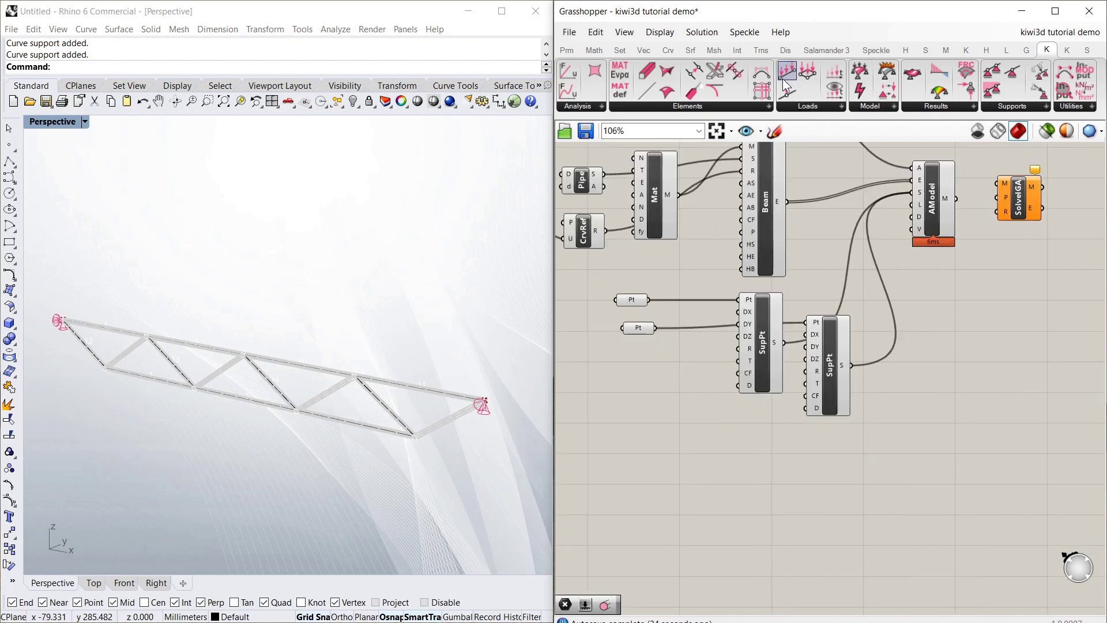
pyautogui.moveTo(787, 89); pyautogui.dragTo(768, 462)
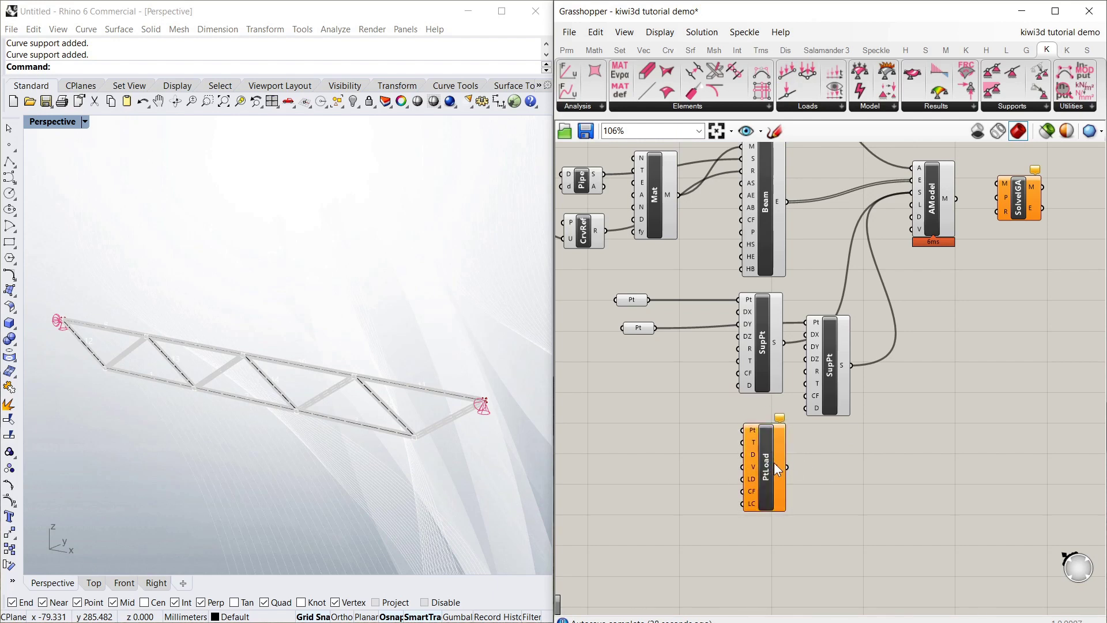
pyautogui.click(773, 463)
pyautogui.click(843, 469)
# Add a Point set to a top-chord truss node and wire it into PtLoad's Pt input.
pyautogui.doubleClick(615, 428)
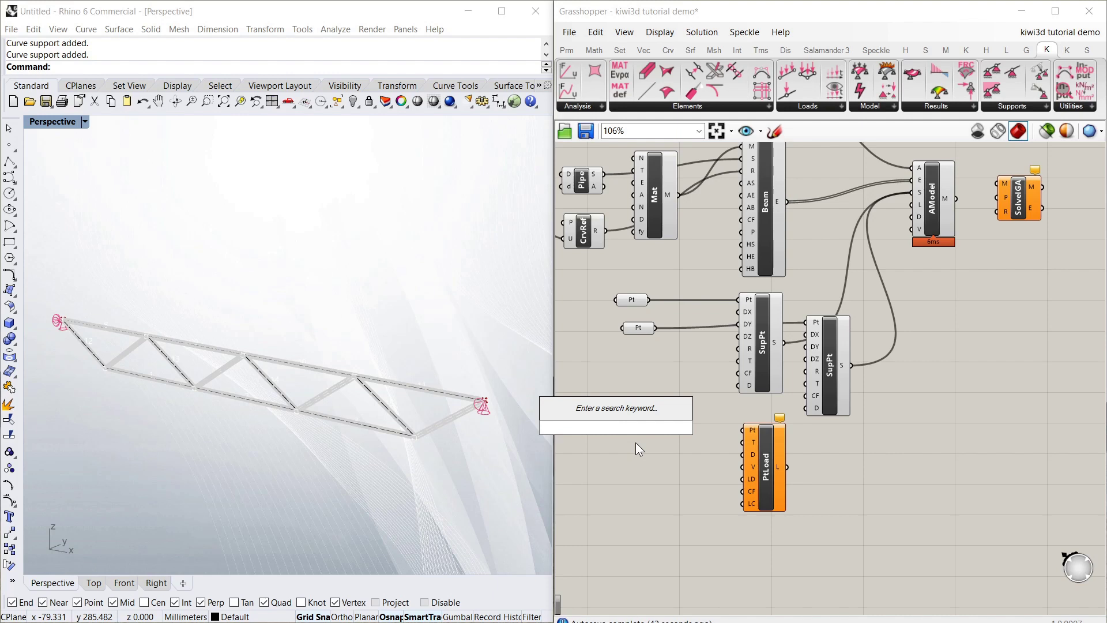
pyautogui.write('ppin')
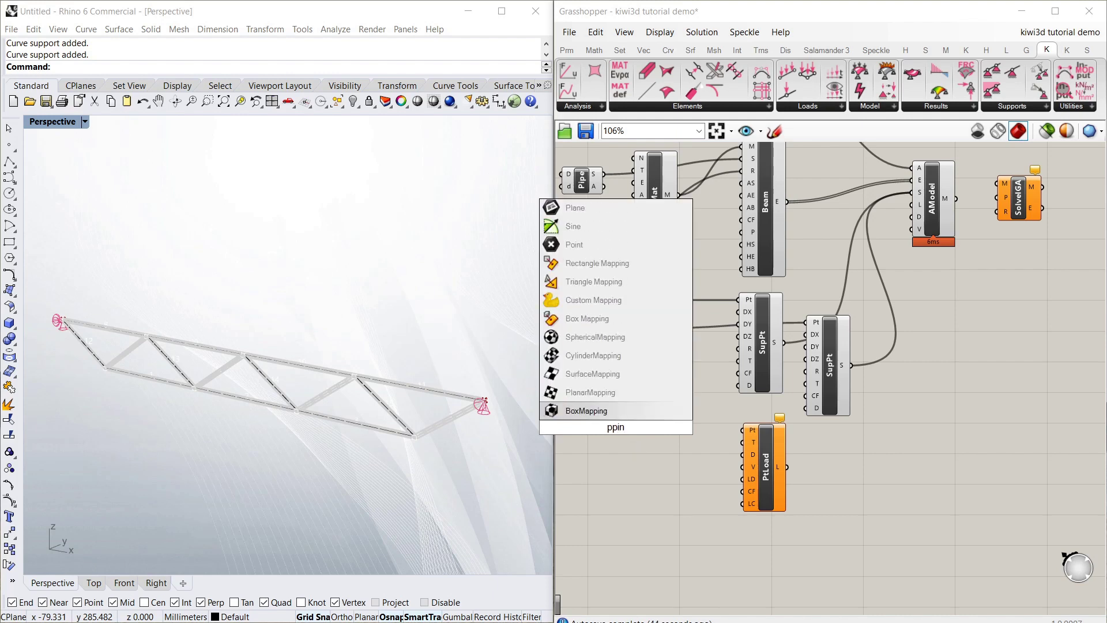
pyautogui.press('BackSpace')
pyautogui.press('BackSpace')
pyautogui.press('BackSpace')
pyautogui.write('oint')
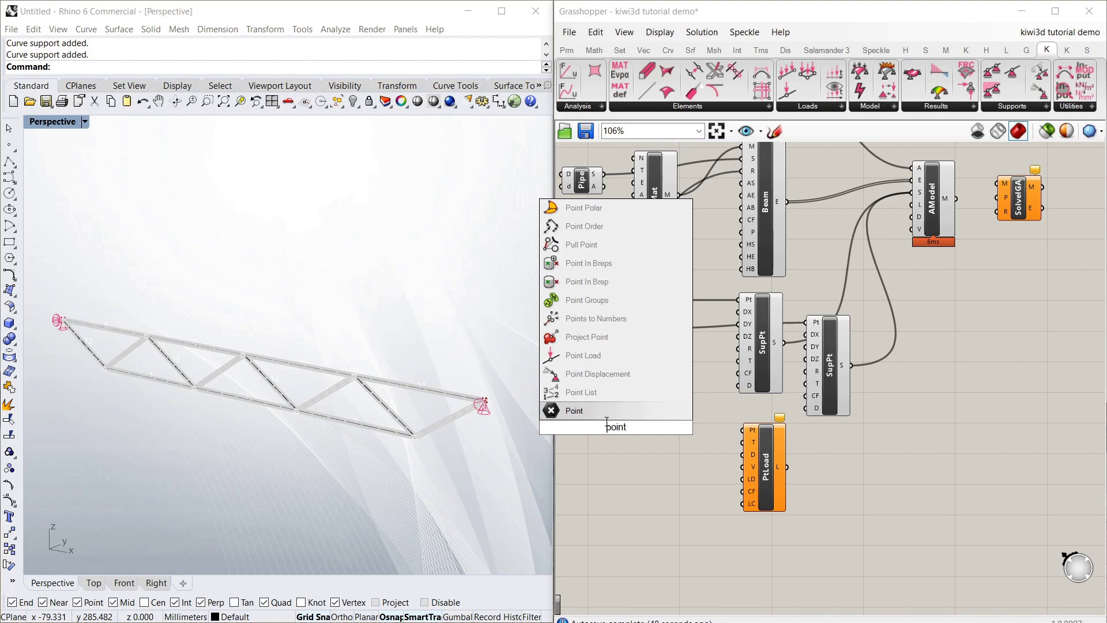
pyautogui.press('Return')
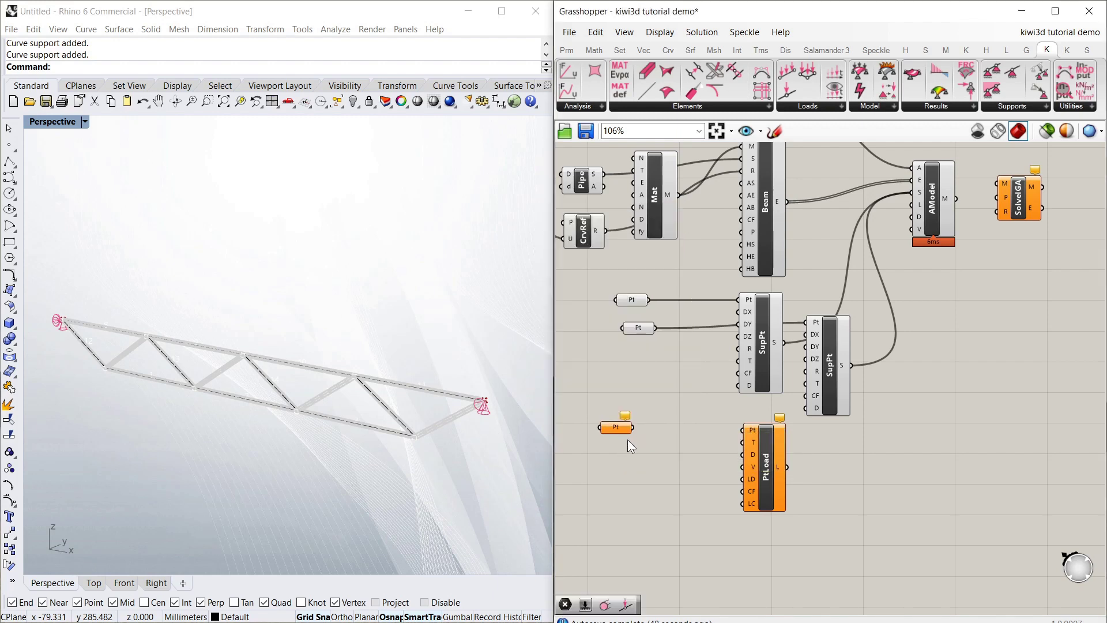
pyautogui.moveTo(628, 434); pyautogui.dragTo(640, 435)
pyautogui.rightClick(640, 435)
pyautogui.click(710, 517)
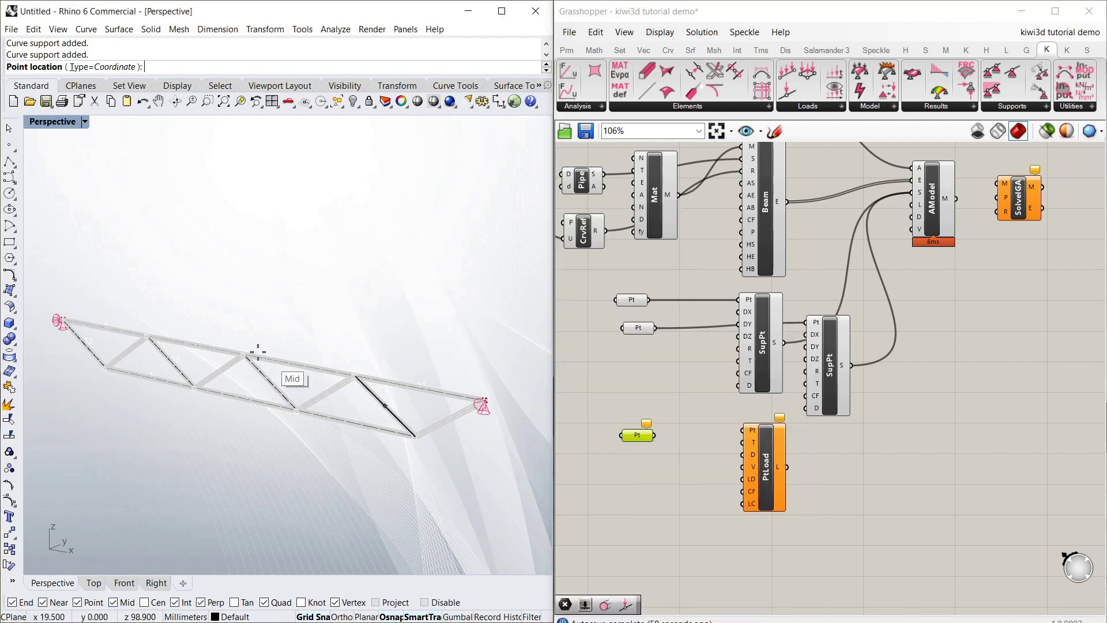
pyautogui.click(245, 355)
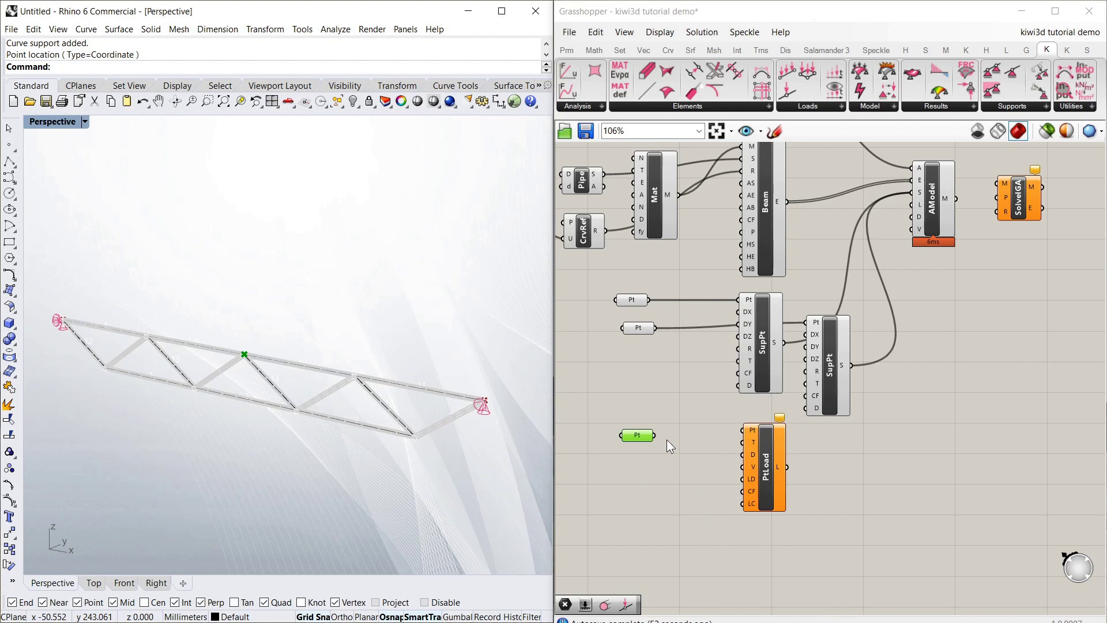
pyautogui.moveTo(653, 435); pyautogui.dragTo(745, 431)
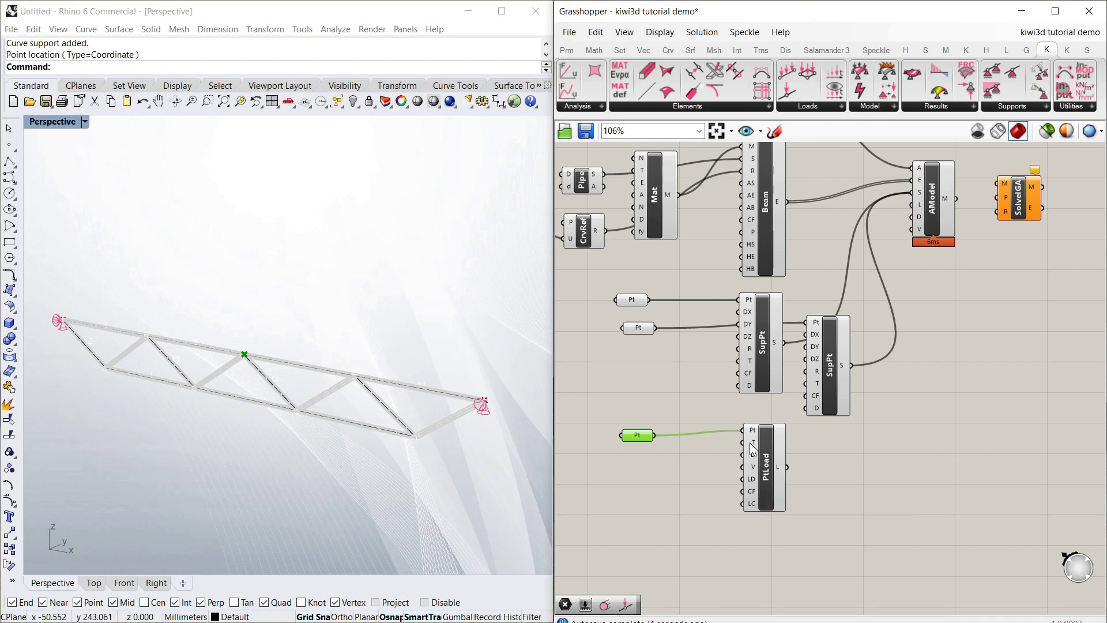
pyautogui.rightClick(753, 446)
# Wire PtLoad's L output into AModel's loads input and shift SolveIGA right.
pyautogui.click(685, 485)
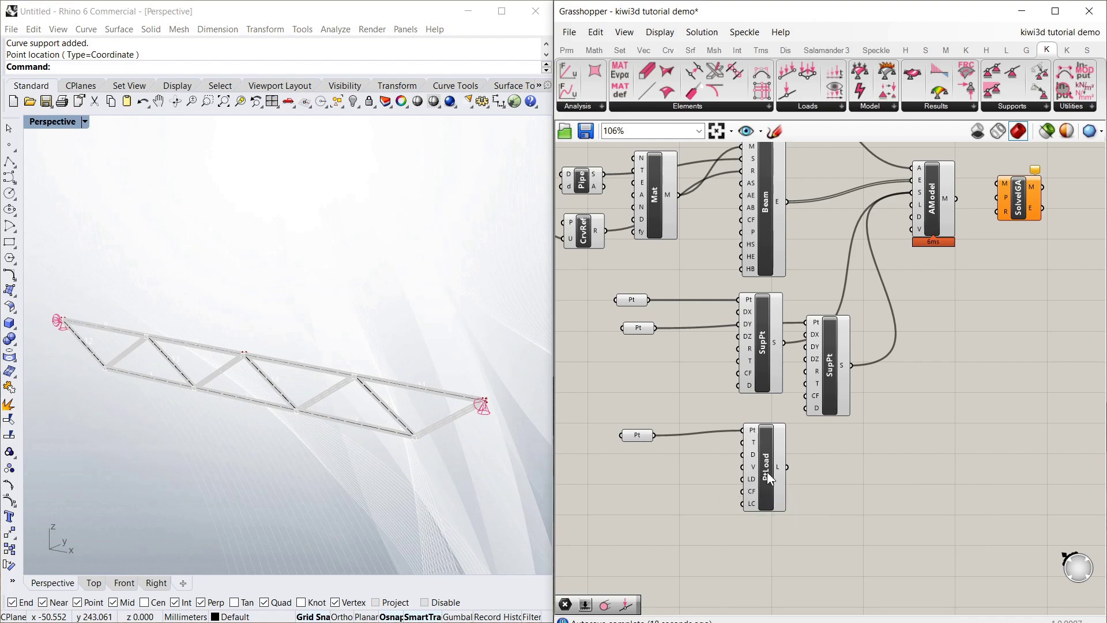
pyautogui.moveTo(767, 471); pyautogui.dragTo(760, 476)
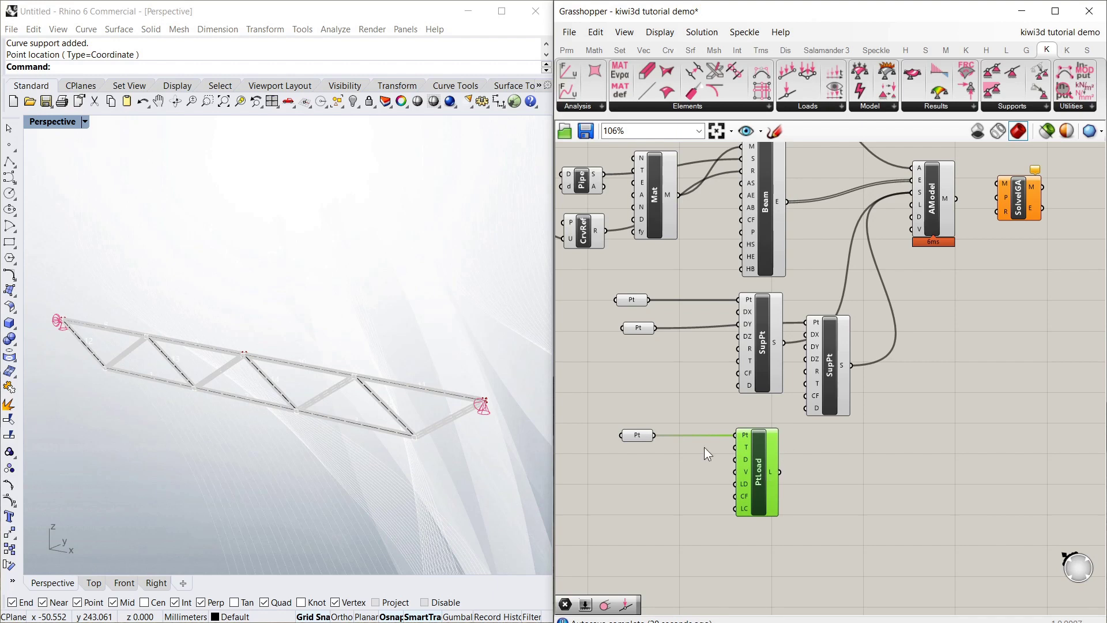
pyautogui.scroll(-2, 704, 448)
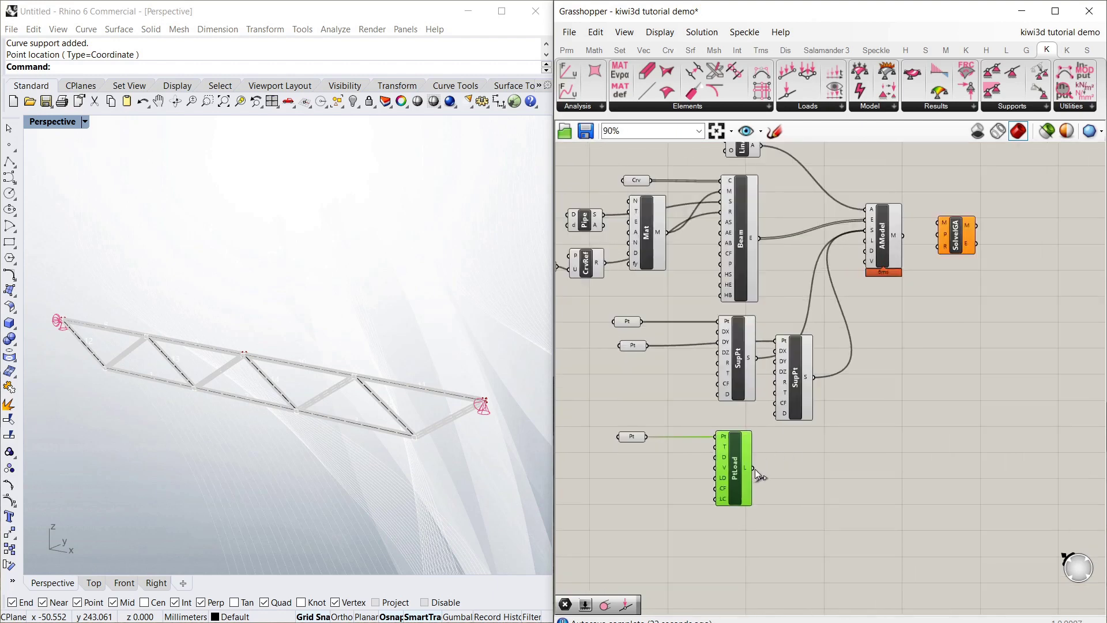
pyautogui.moveTo(753, 468); pyautogui.dragTo(873, 250)
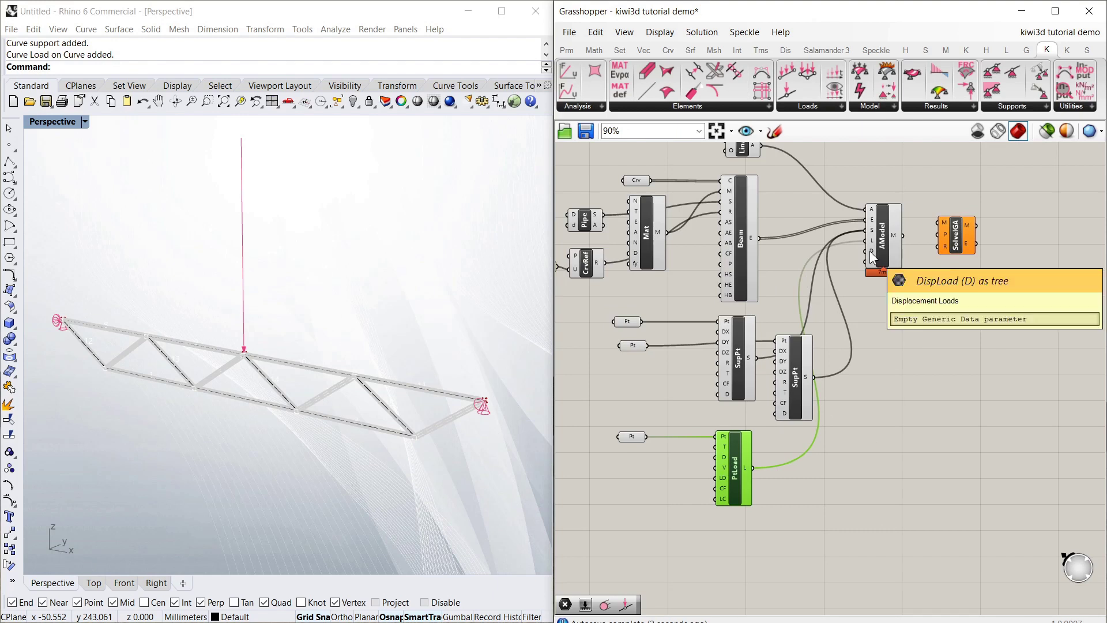
pyautogui.click(852, 297)
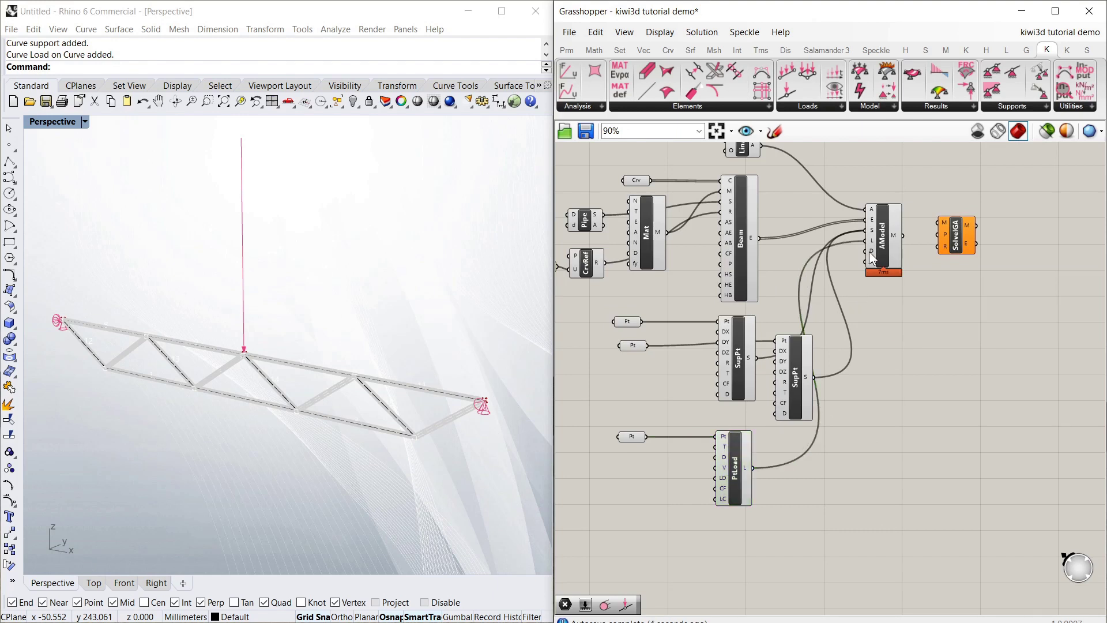
pyautogui.scroll(3, 805, 258)
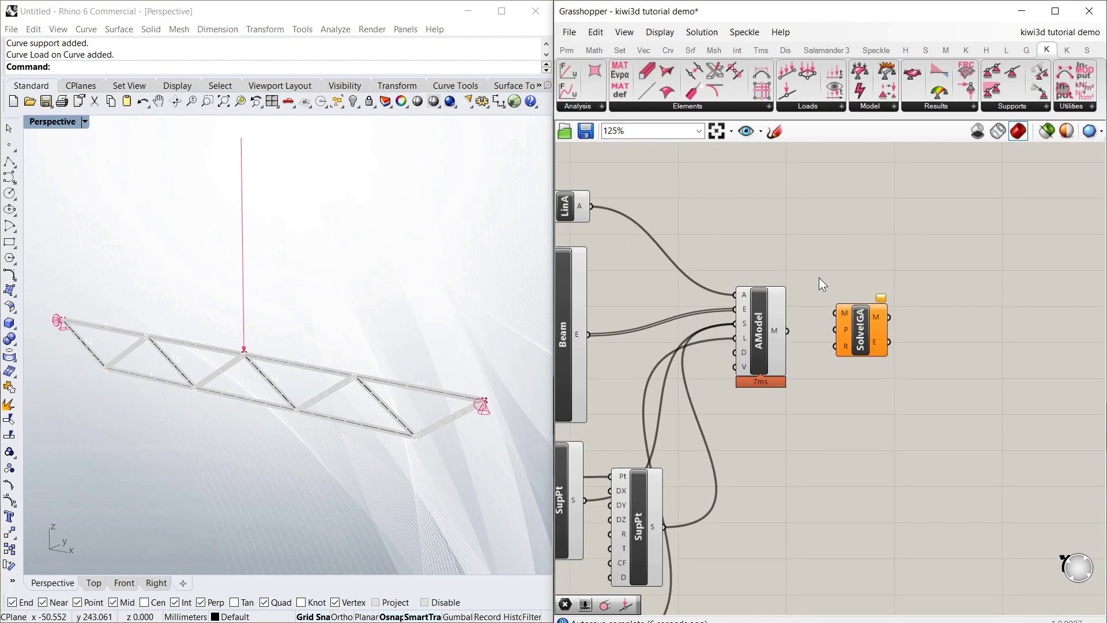
pyautogui.moveTo(894, 331); pyautogui.dragTo(961, 345)
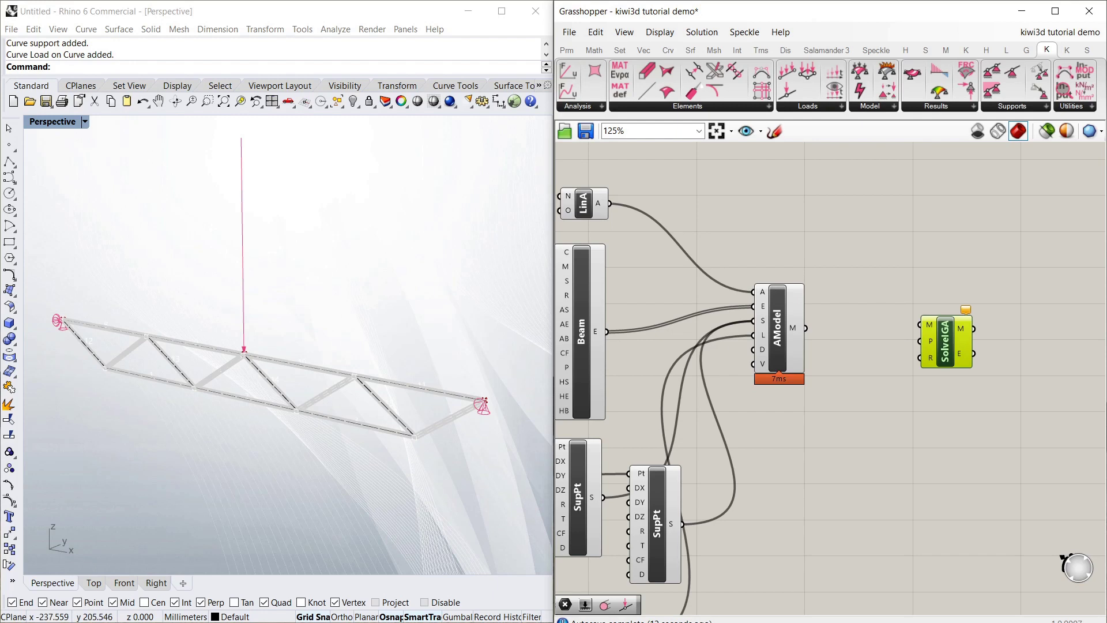
# Wire AModel's M output into SolveIGA's M input.
pyautogui.click(929, 221)
pyautogui.scroll(1, 928, 221)
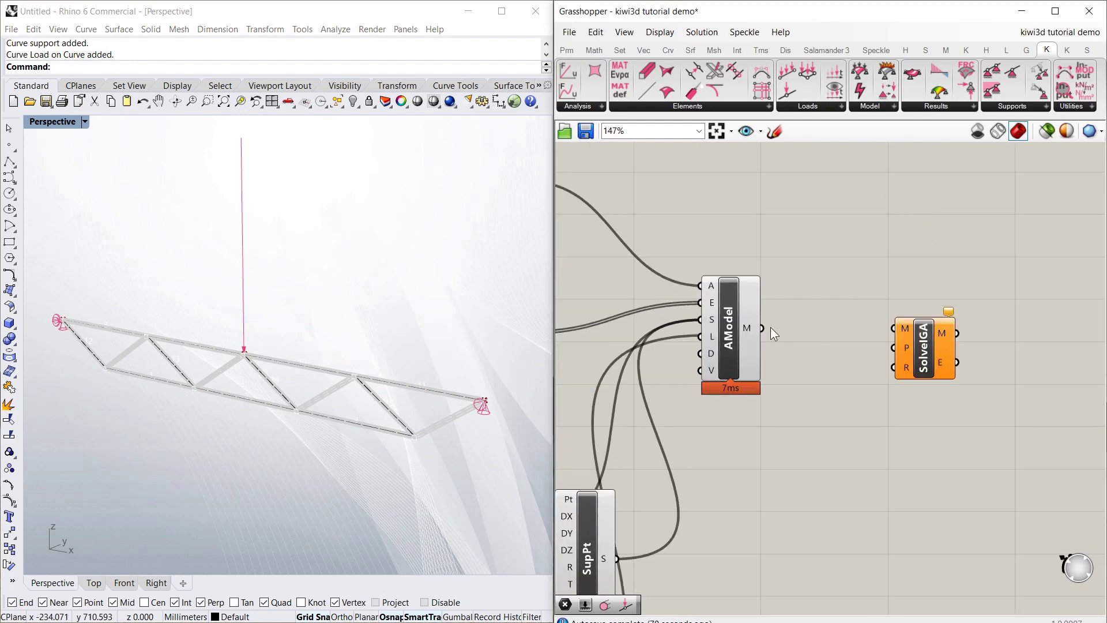
pyautogui.moveTo(762, 328); pyautogui.dragTo(937, 344)
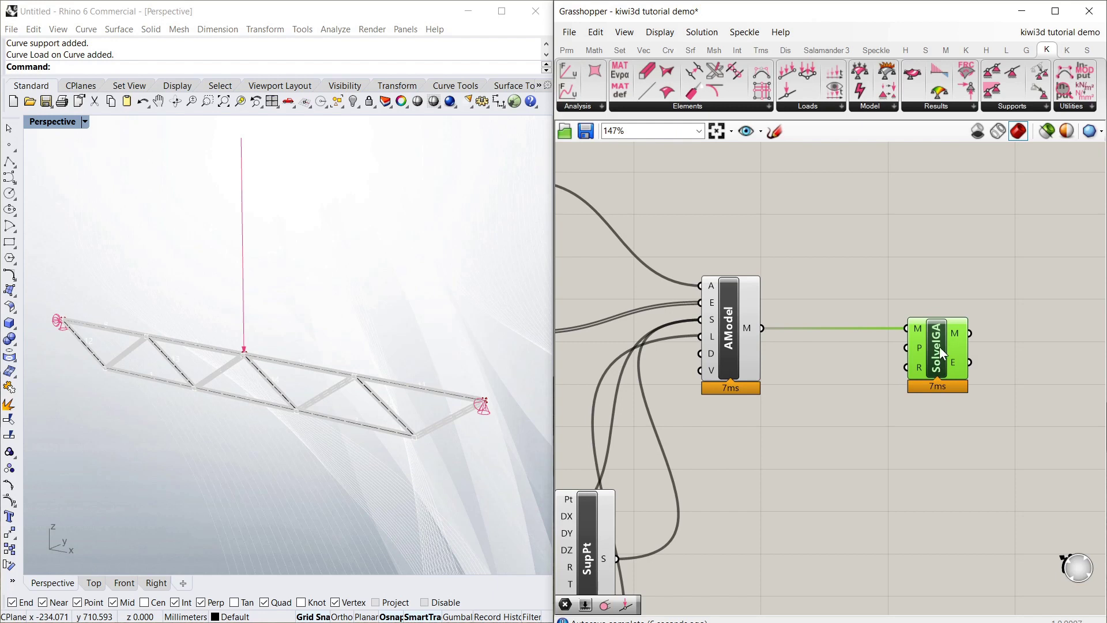
pyautogui.press('Escape')
pyautogui.moveTo(919, 374)
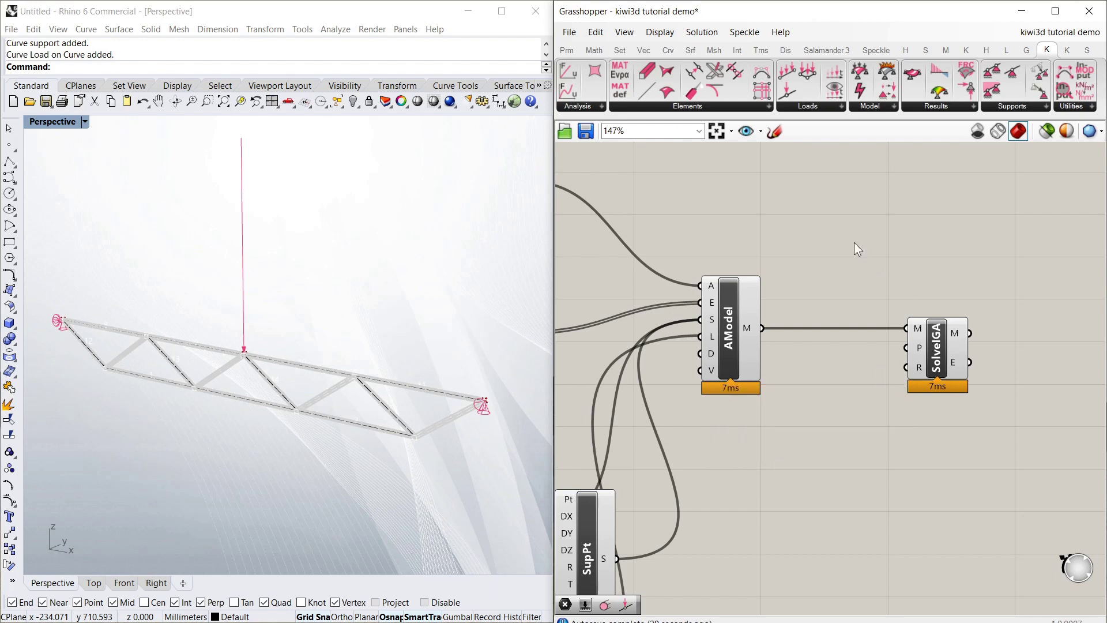
# Add a Button and wire it into SolveIGA's R (run) input.
pyautogui.doubleClick(777, 228)
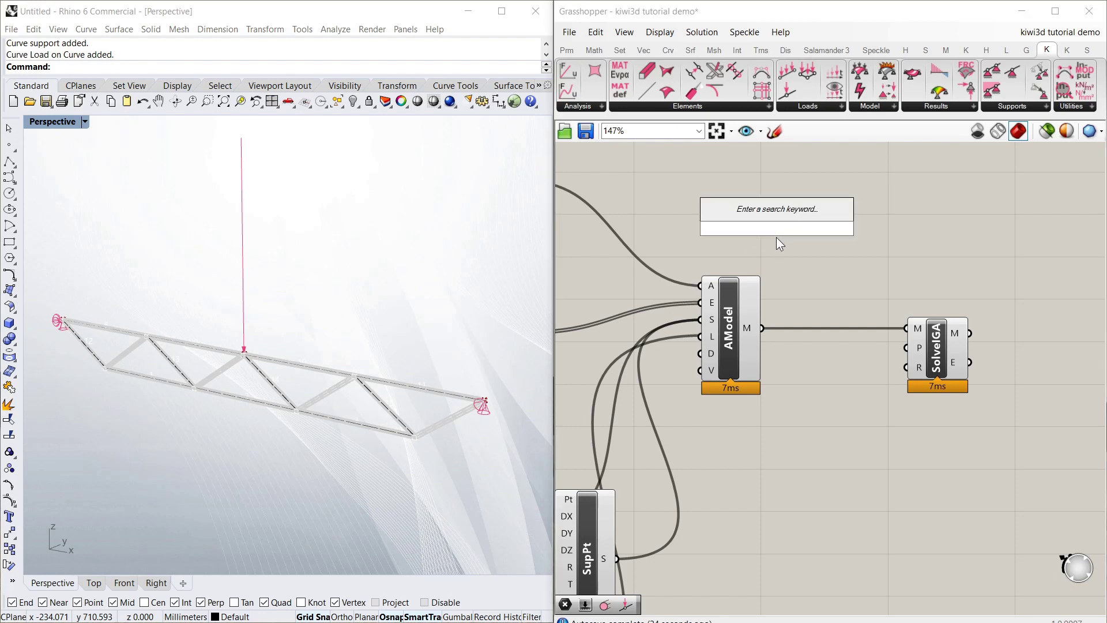
pyautogui.write('butt')
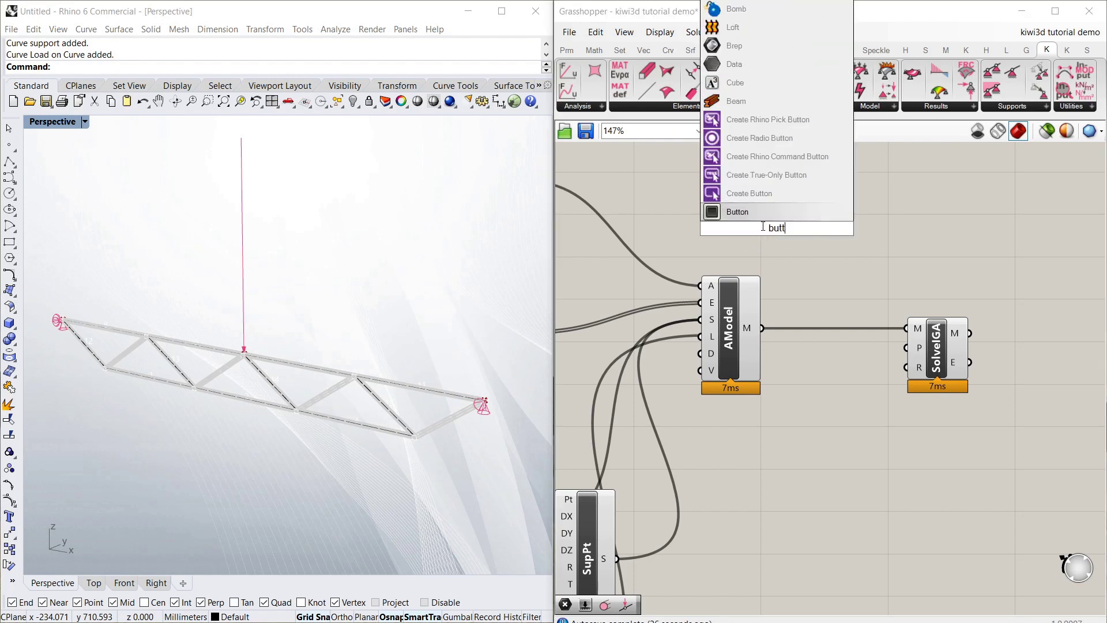
pyautogui.click(754, 212)
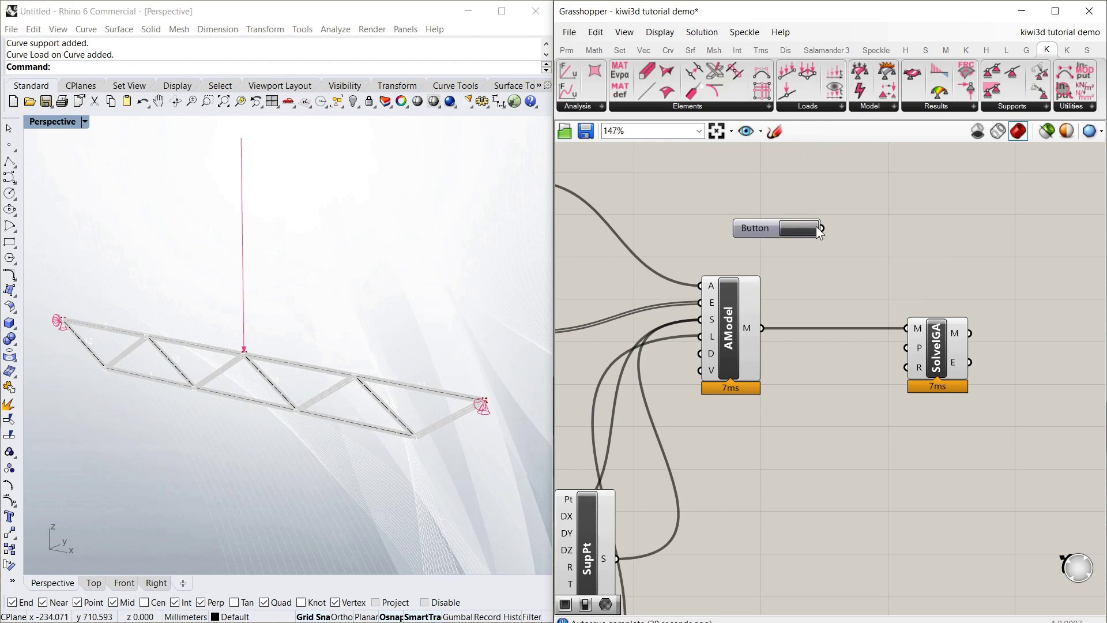
pyautogui.moveTo(819, 228); pyautogui.dragTo(904, 368)
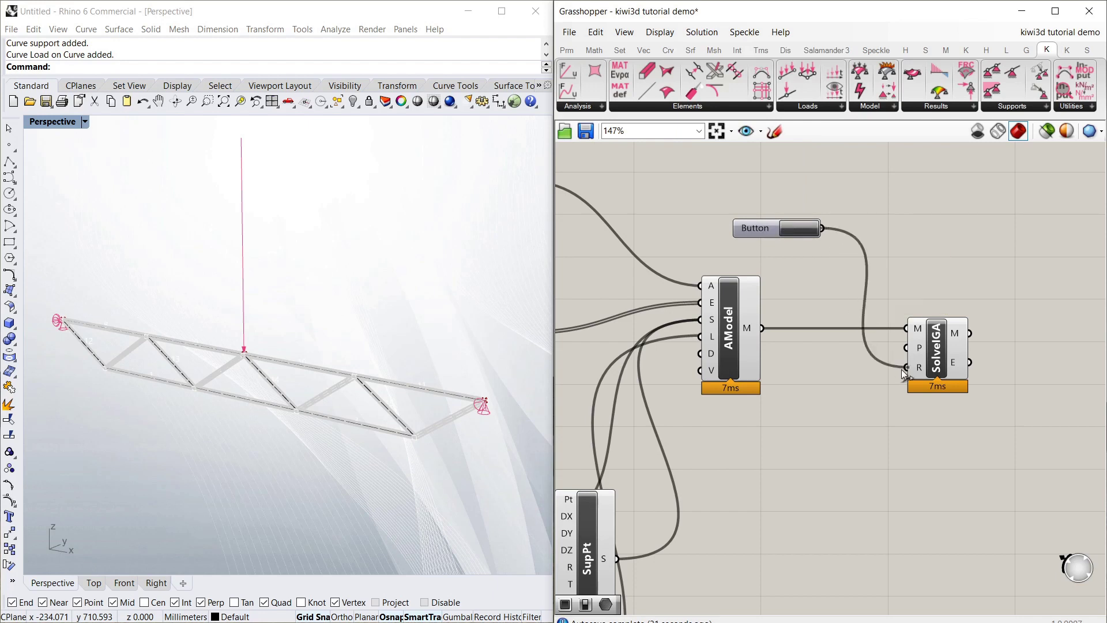
pyautogui.click(793, 228)
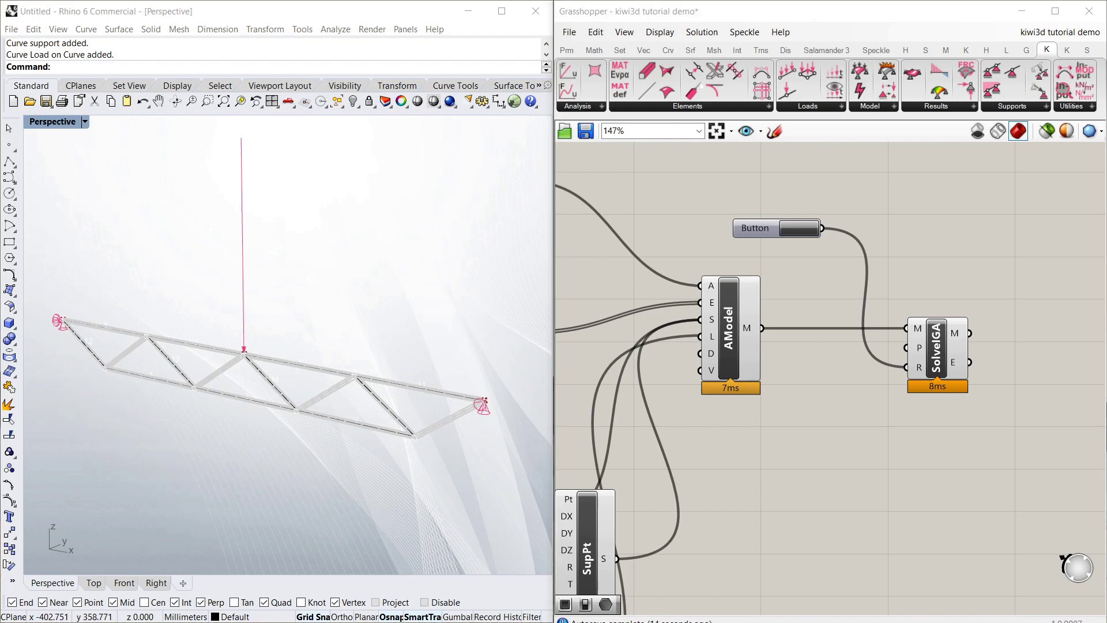
pyautogui.scroll(-2, 891, 269)
pyautogui.scroll(4, 933, 377)
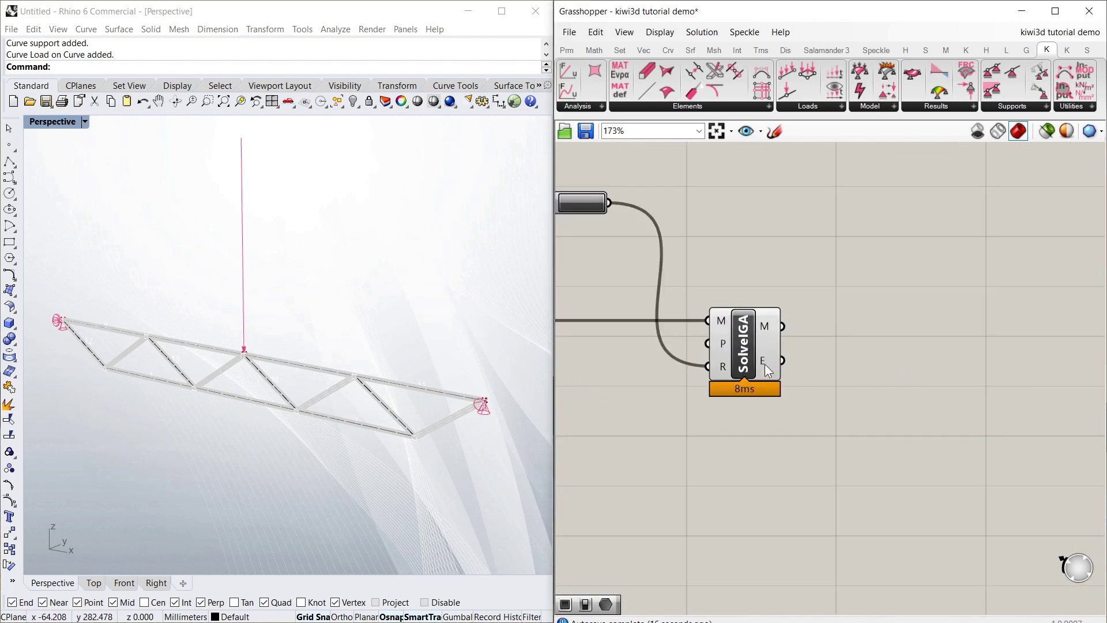
pyautogui.scroll(-1, 816, 384)
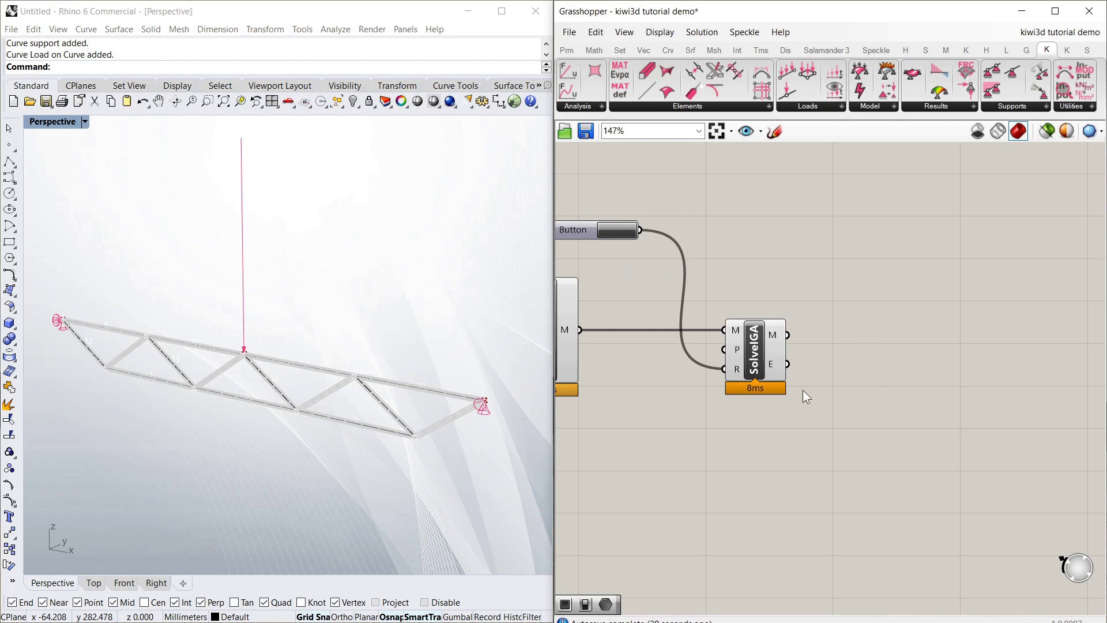
pyautogui.scroll(-2, 838, 324)
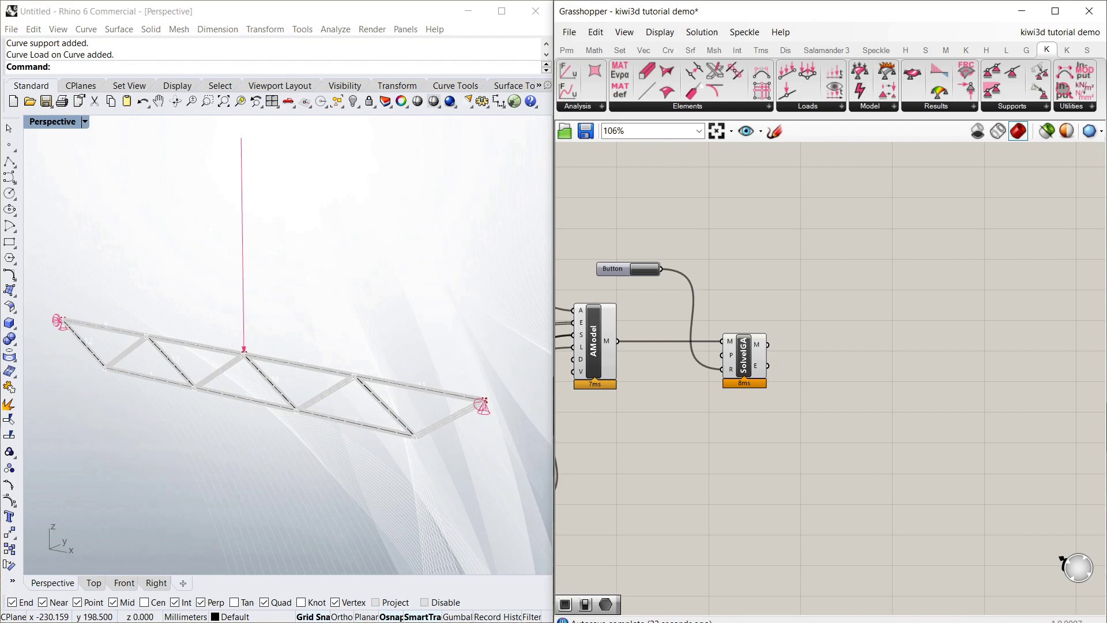
# Check the solved truss in Rhino, then return to the SolveIGA component.
pyautogui.hotkey('alt', 'Tab')
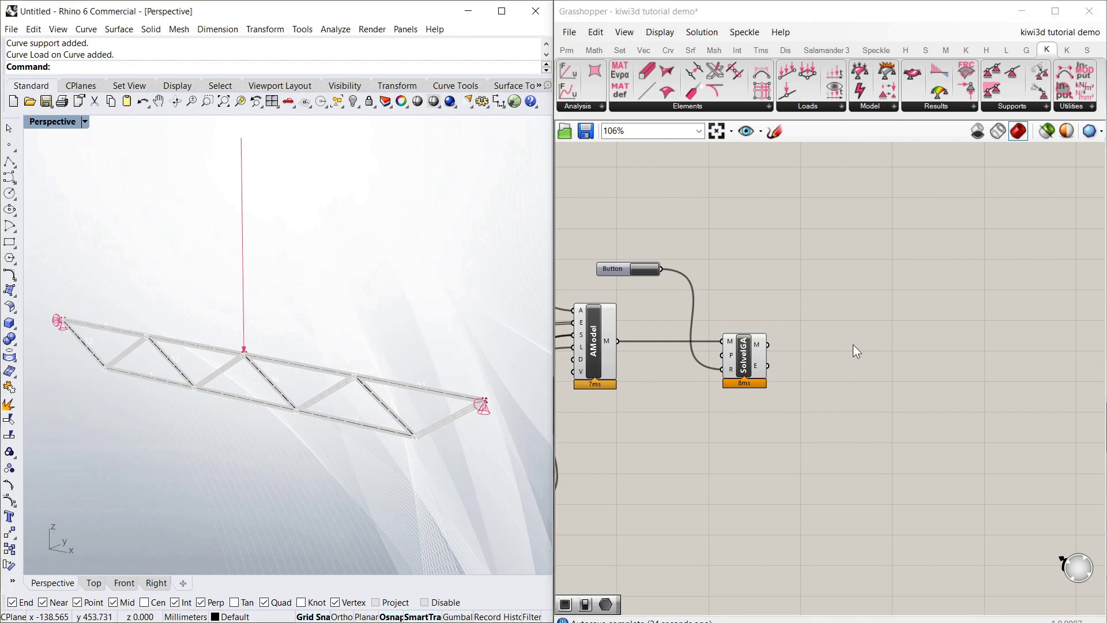
pyautogui.scroll(2, 788, 407)
pyautogui.scroll(-2, 788, 407)
pyautogui.scroll(2, 809, 389)
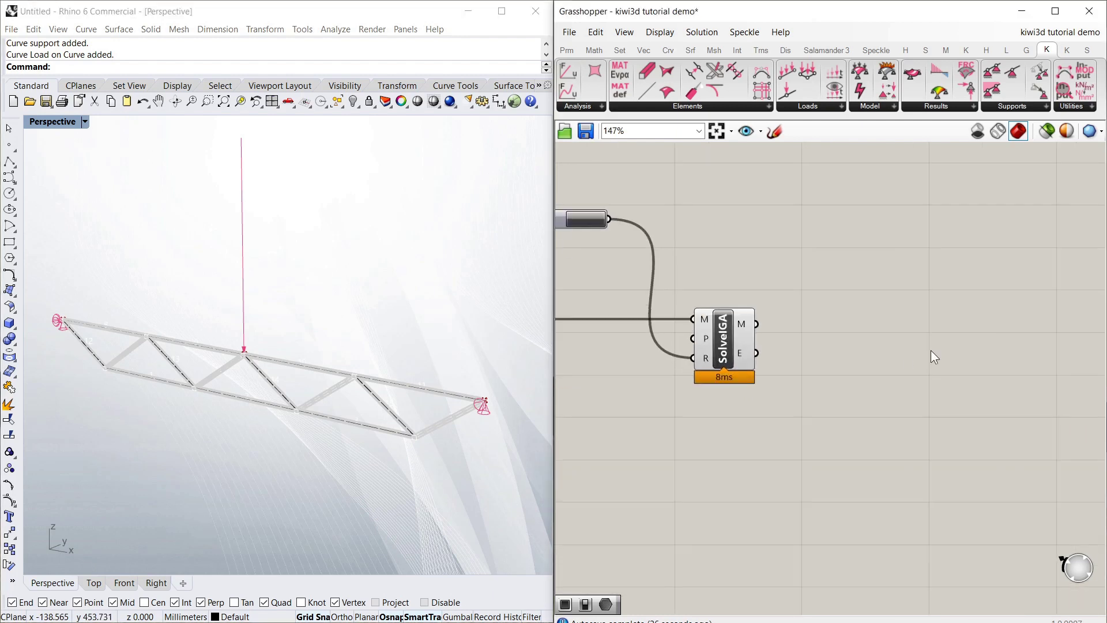
pyautogui.moveTo(734, 341); pyautogui.dragTo(730, 341)
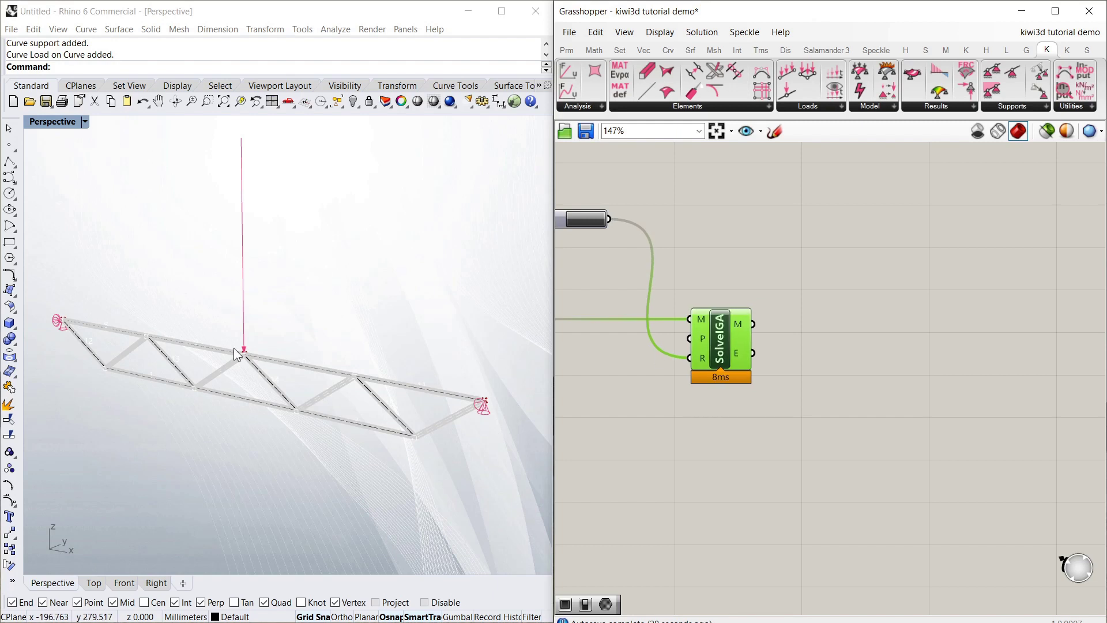
pyautogui.click(818, 357)
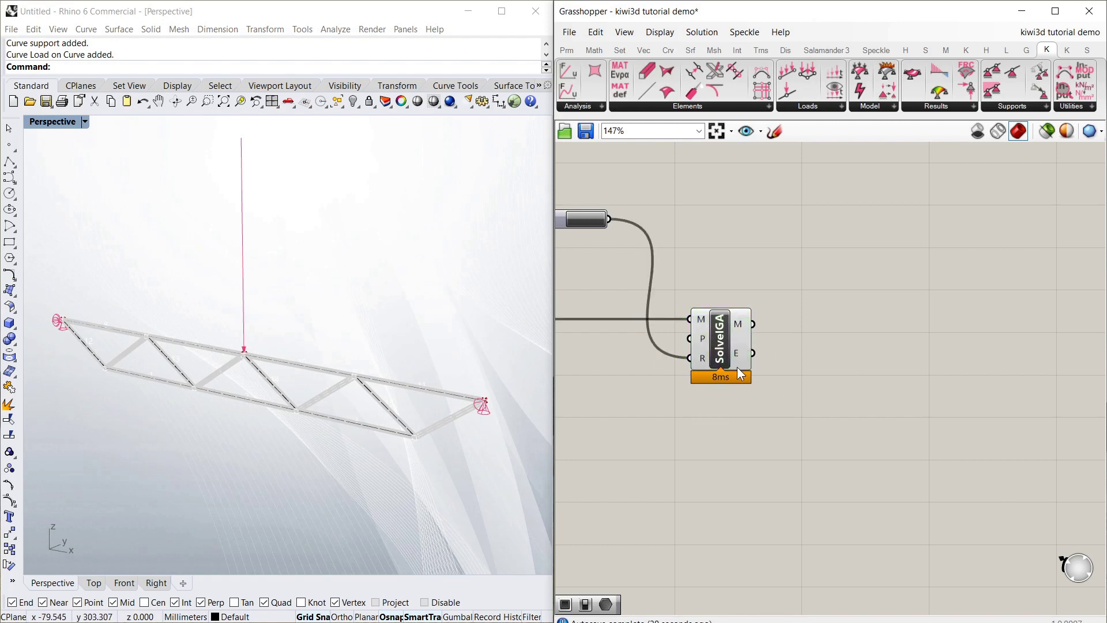
pyautogui.moveTo(742, 361)
pyautogui.click(939, 107)
# Add a DefMod component fed by the solved model.
pyautogui.moveTo(943, 129); pyautogui.dragTo(937, 356)
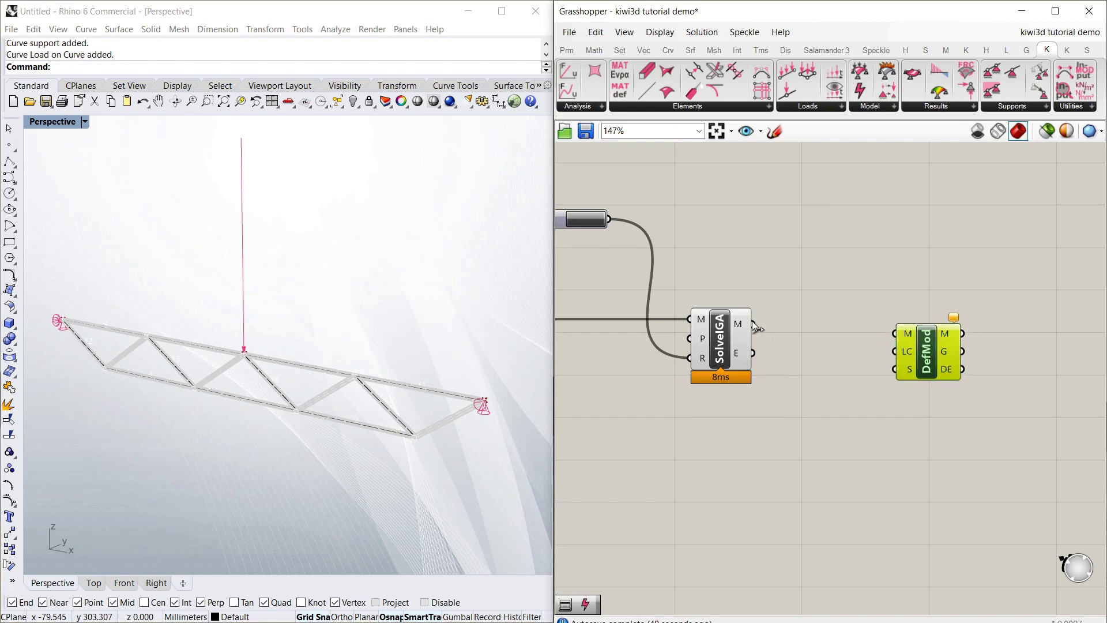
pyautogui.moveTo(755, 327); pyautogui.dragTo(891, 336)
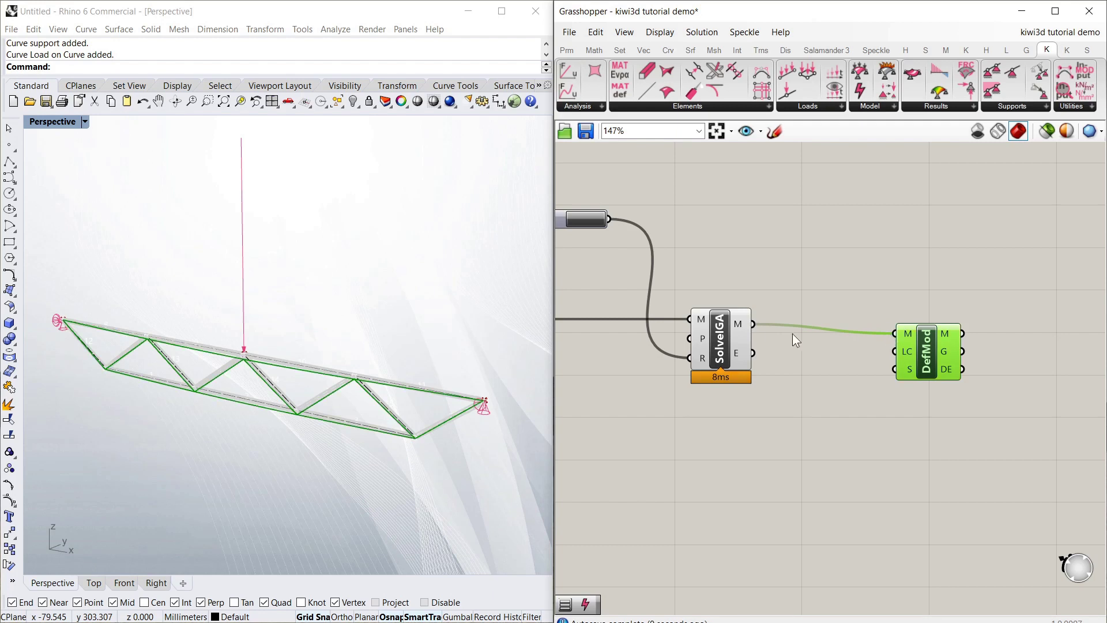
pyautogui.click(874, 483)
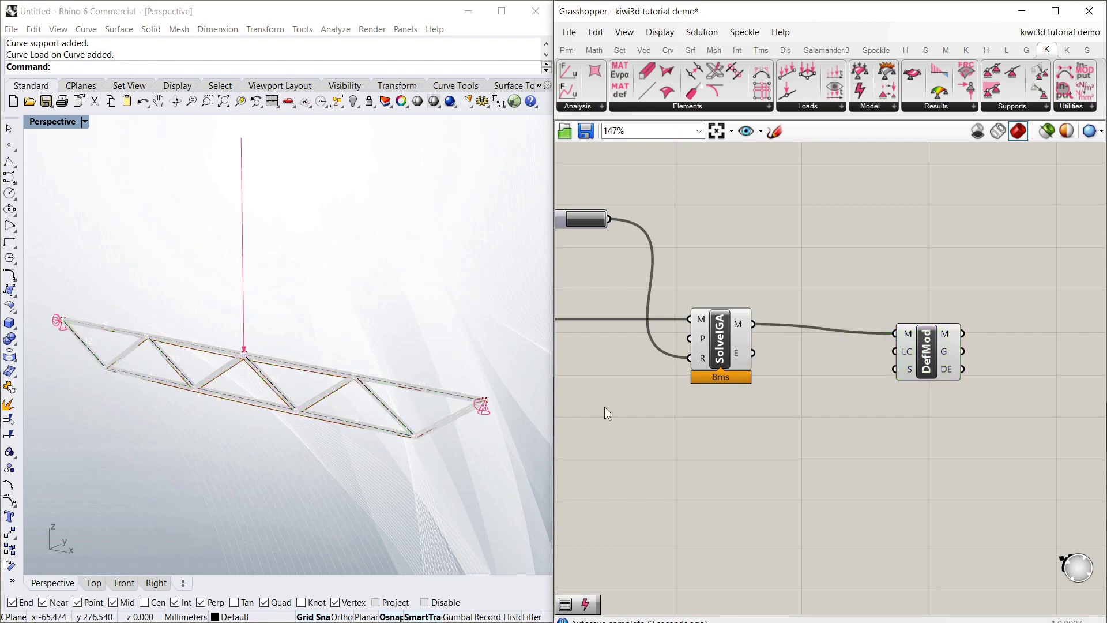
pyautogui.click(909, 349)
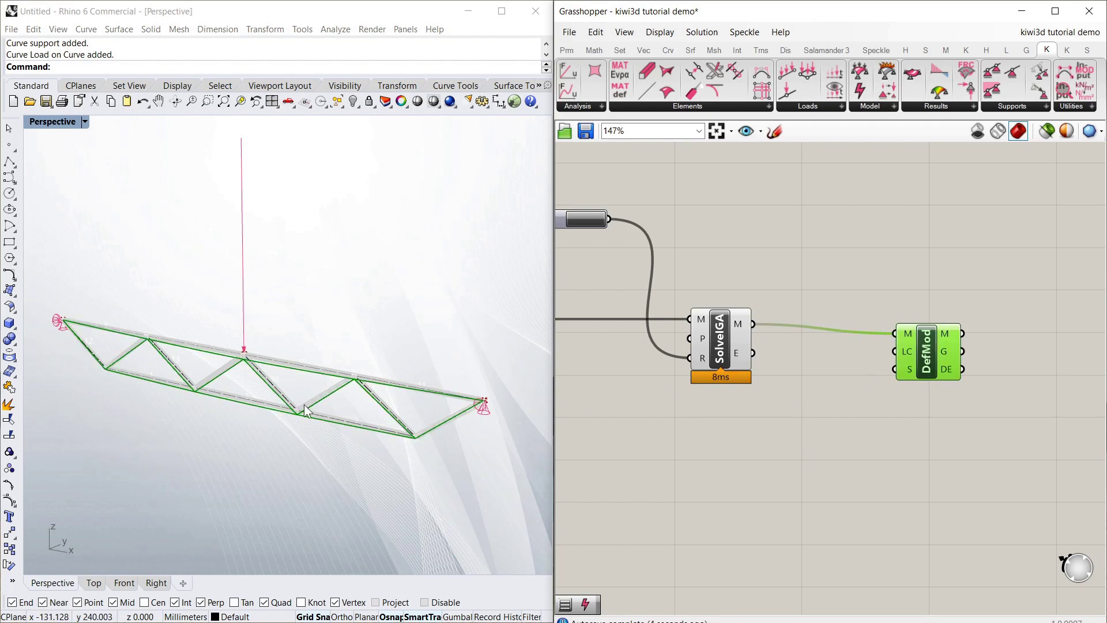
# Feed a small Panel holding 10 into DefMod's S (scale) input.
pyautogui.doubleClick(813, 394)
pyautogui.write('pan')
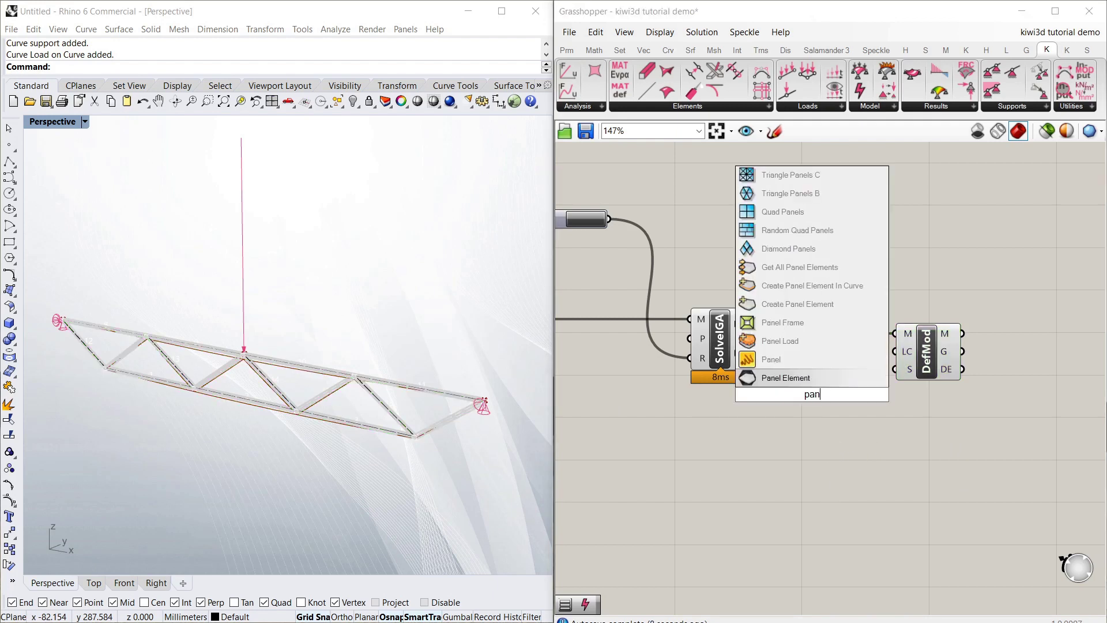
pyautogui.click(797, 361)
pyautogui.doubleClick(804, 397)
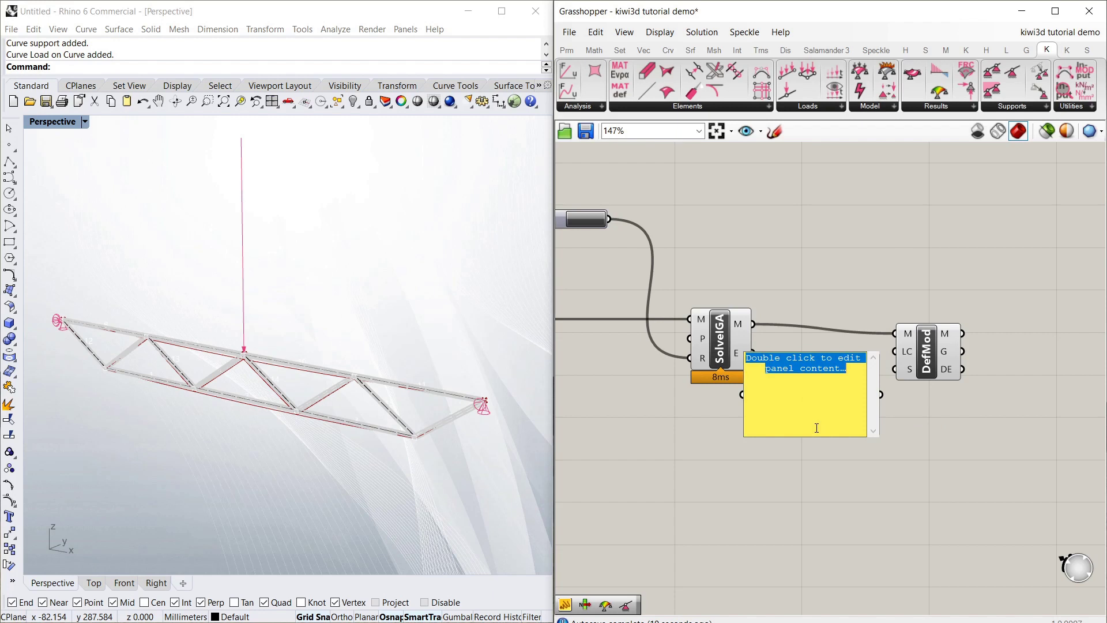
pyautogui.write('10')
pyautogui.click(848, 339)
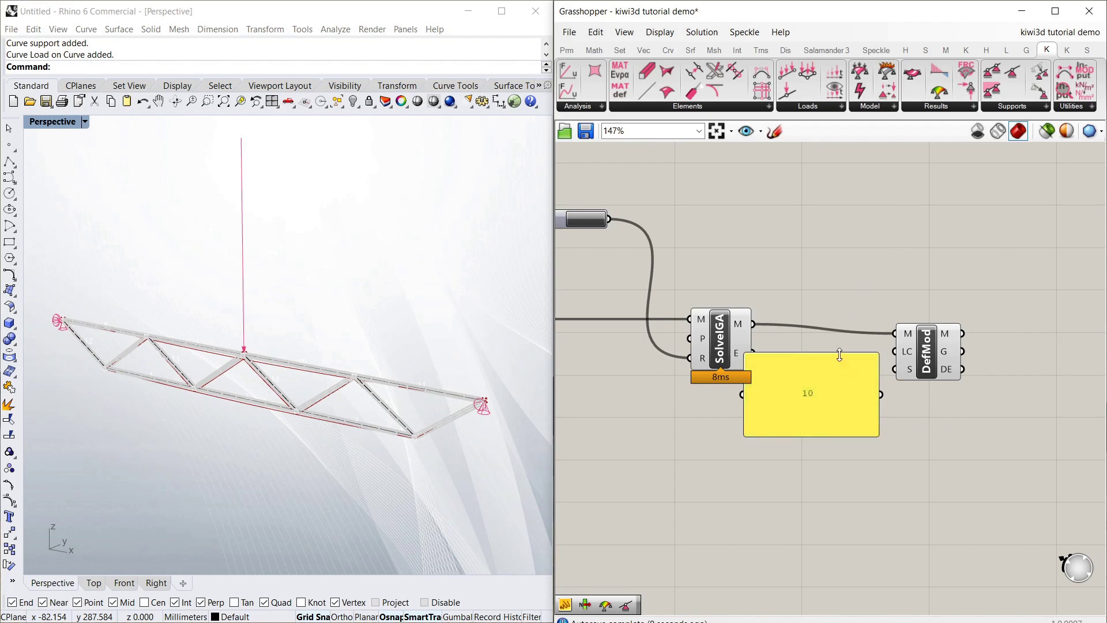
pyautogui.moveTo(839, 355); pyautogui.dragTo(787, 431)
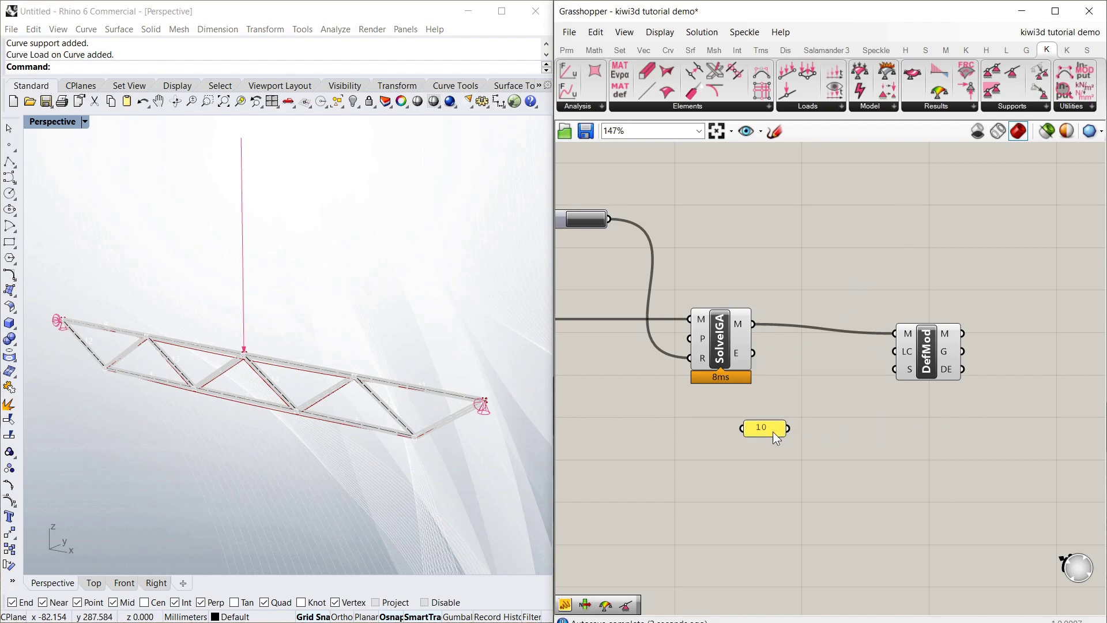
pyautogui.moveTo(859, 367); pyautogui.dragTo(894, 369)
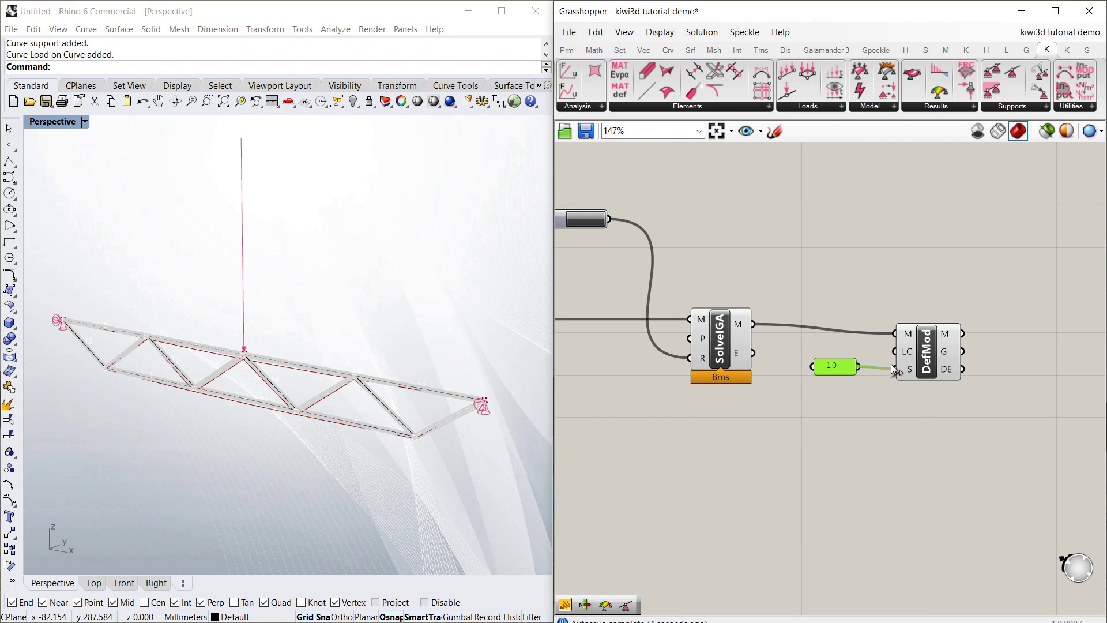
pyautogui.click(917, 286)
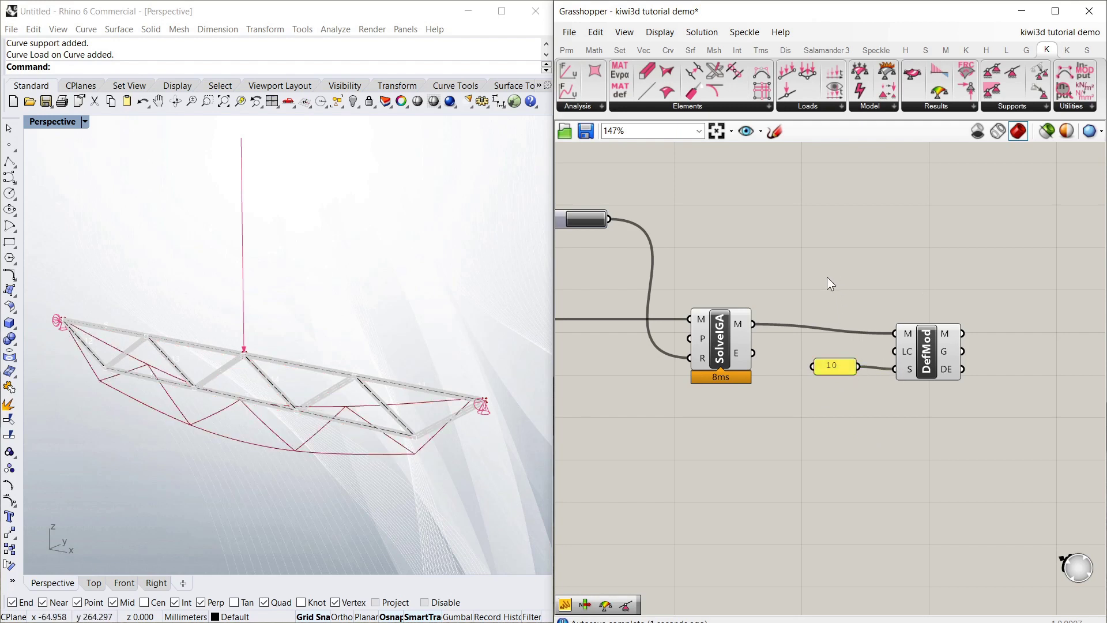
# Orbit the Rhino view around the deformed truss, then recentre the canvas.
pyautogui.moveTo(314, 438)
pyautogui.mouseDown(button='right')
pyautogui.moveTo(301, 398)
pyautogui.moveTo(312, 436)
pyautogui.mouseUp(button='right')
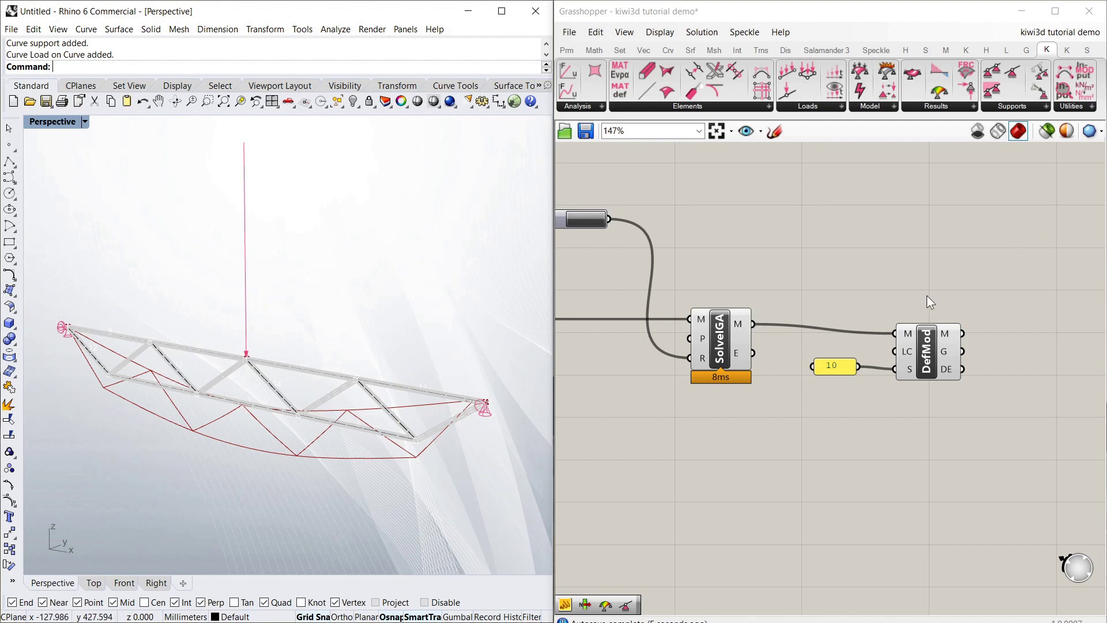
pyautogui.click(923, 240)
pyautogui.scroll(-2, 908, 410)
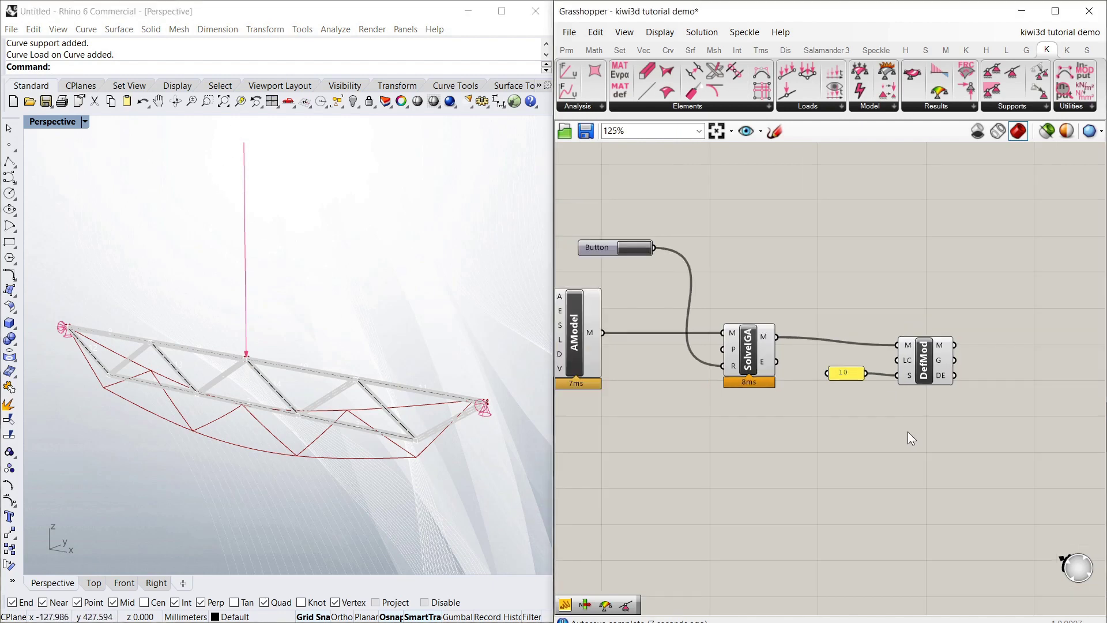
pyautogui.moveTo(872, 374); pyautogui.dragTo(942, 353, button='right')
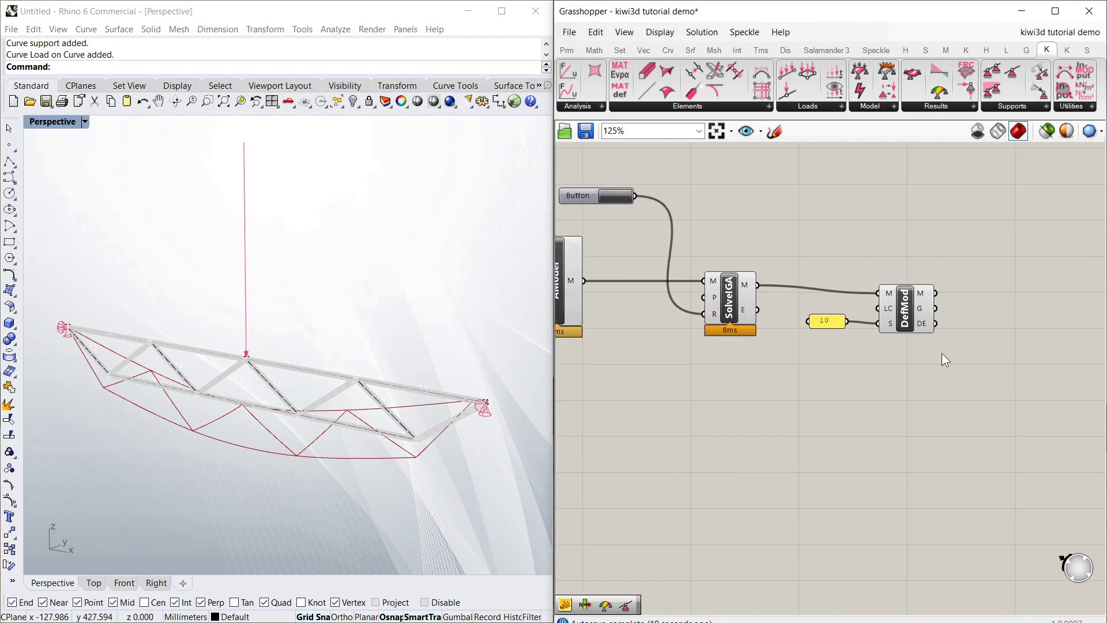
# Place a Kiwi3D 1D Element Result View and wire SolveIGA's M output into its M input.
pyautogui.click(919, 110)
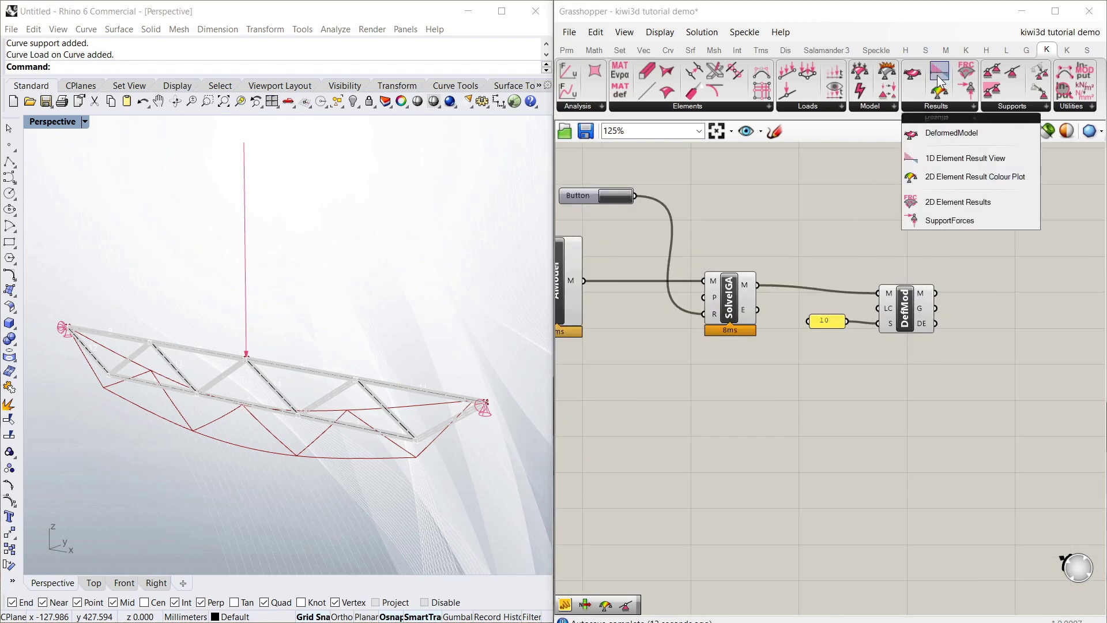
pyautogui.moveTo(937, 81); pyautogui.dragTo(918, 421)
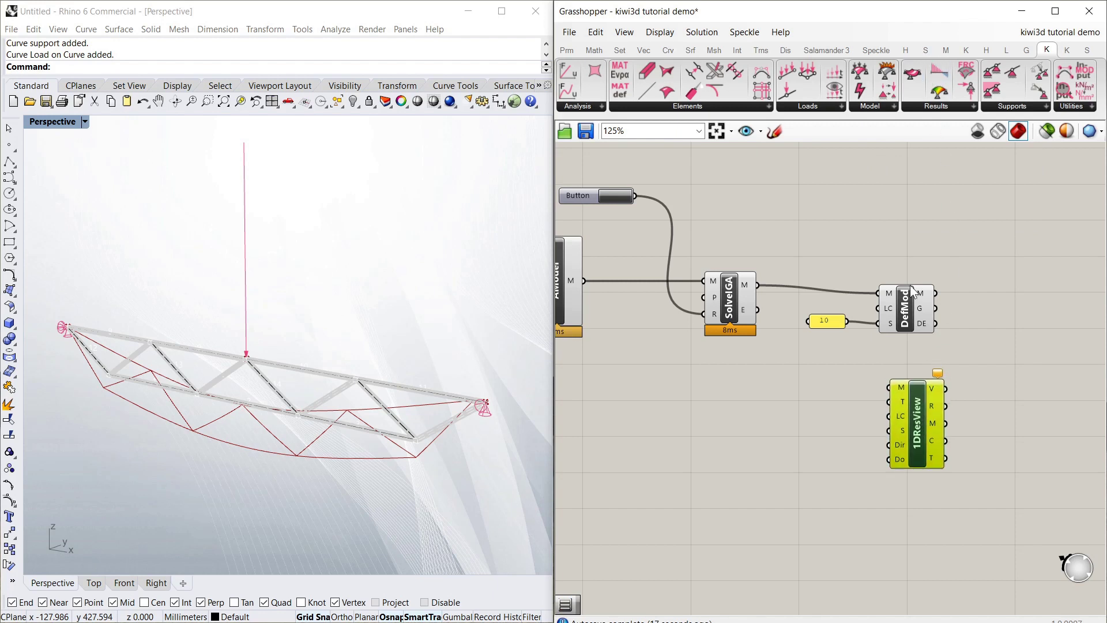
pyautogui.click(937, 105)
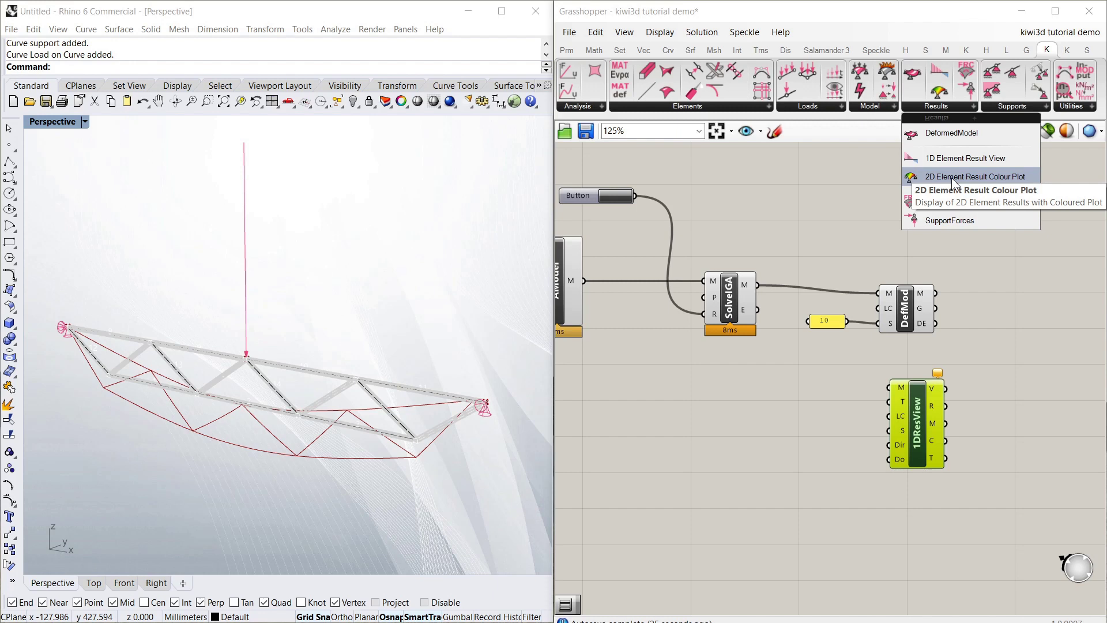
pyautogui.moveTo(919, 418); pyautogui.dragTo(912, 417)
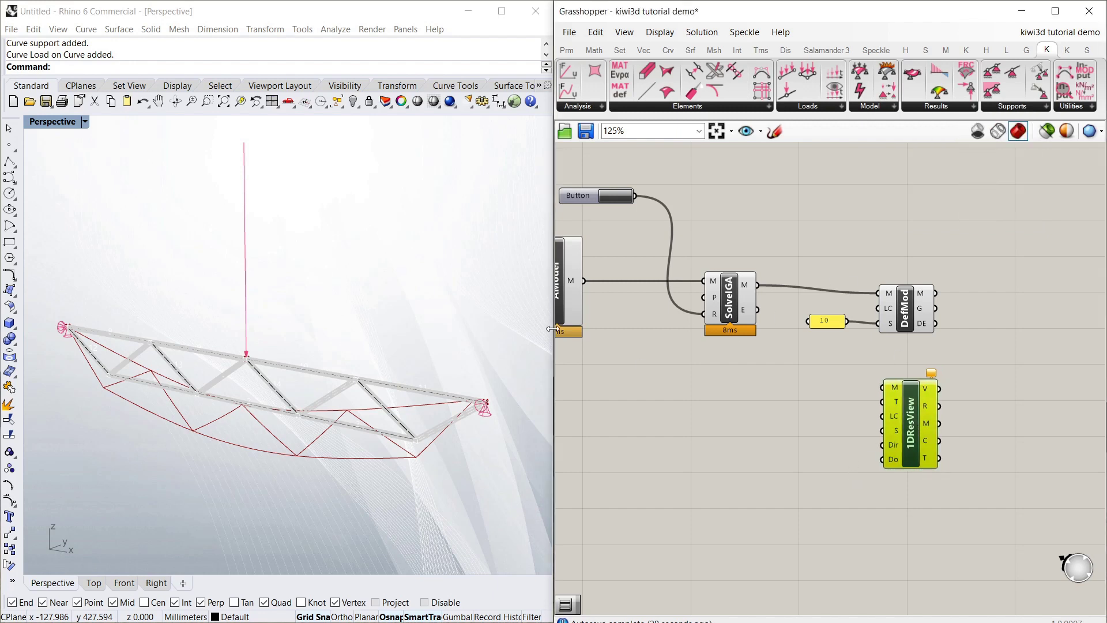
pyautogui.click(764, 298)
pyautogui.moveTo(757, 286); pyautogui.dragTo(915, 411)
pyautogui.click(912, 413)
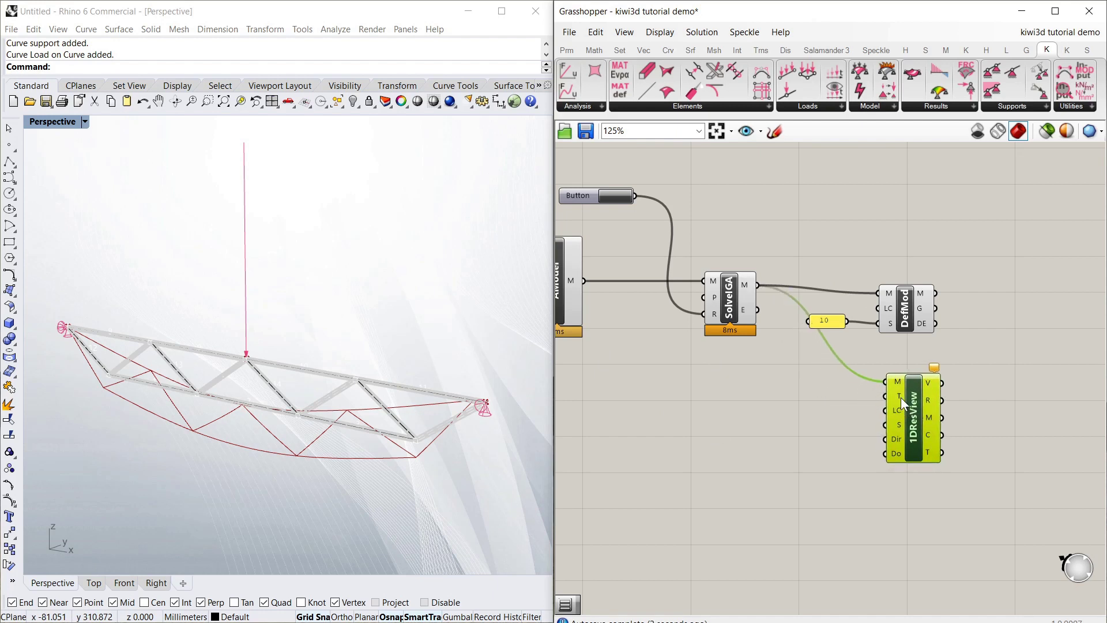
pyautogui.moveTo(901, 397)
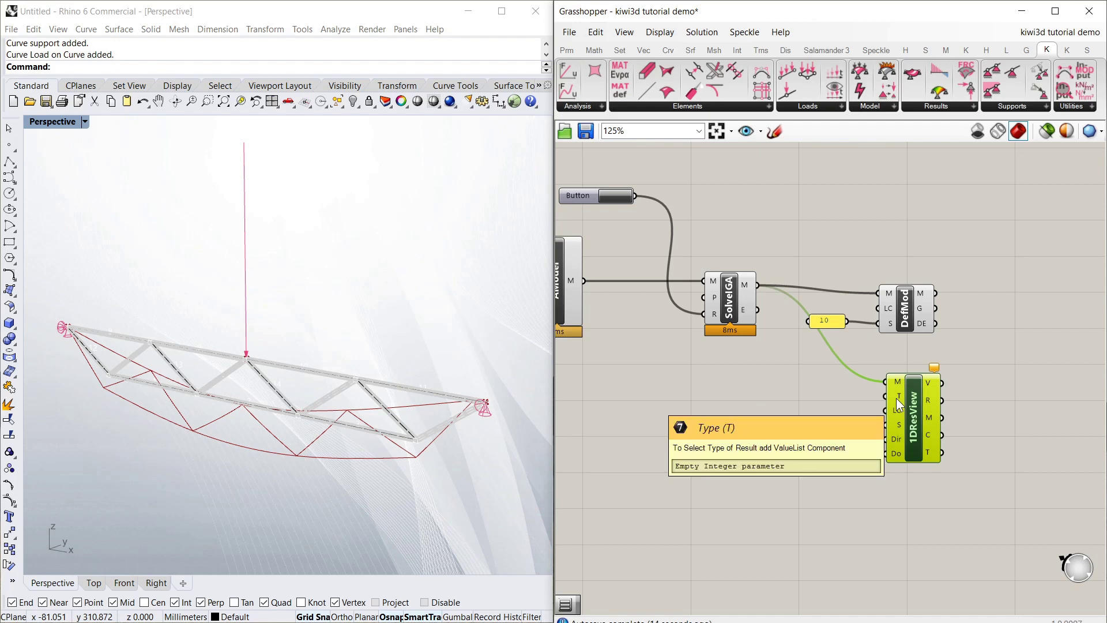
# Wire a Value List into 1DResView's T input with N (axial force) selected.
pyautogui.click(567, 50)
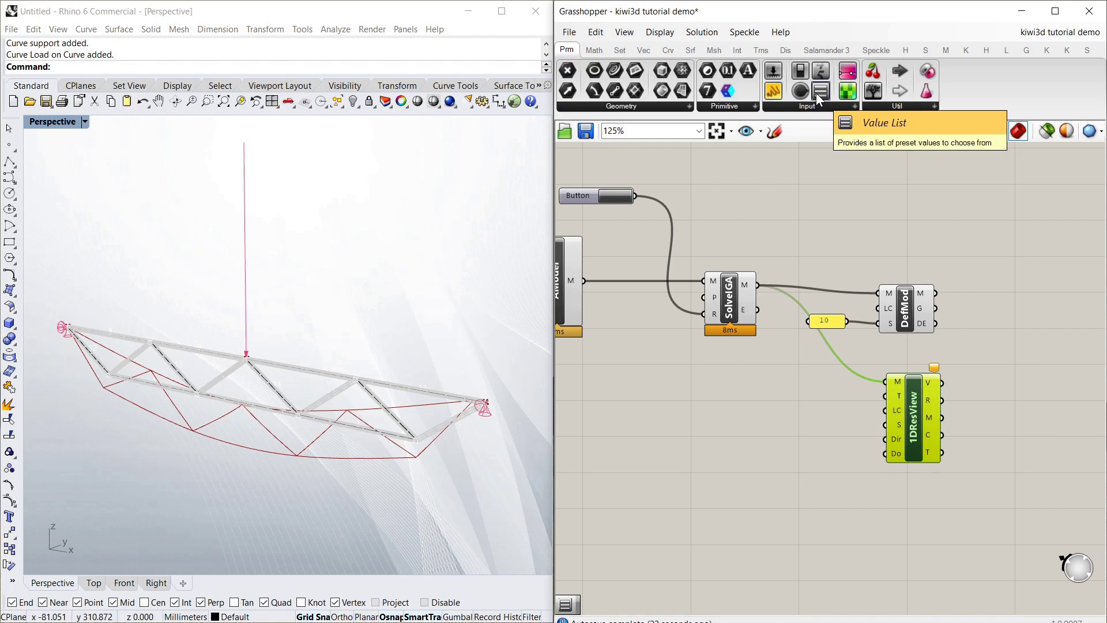
pyautogui.moveTo(817, 94); pyautogui.dragTo(776, 408)
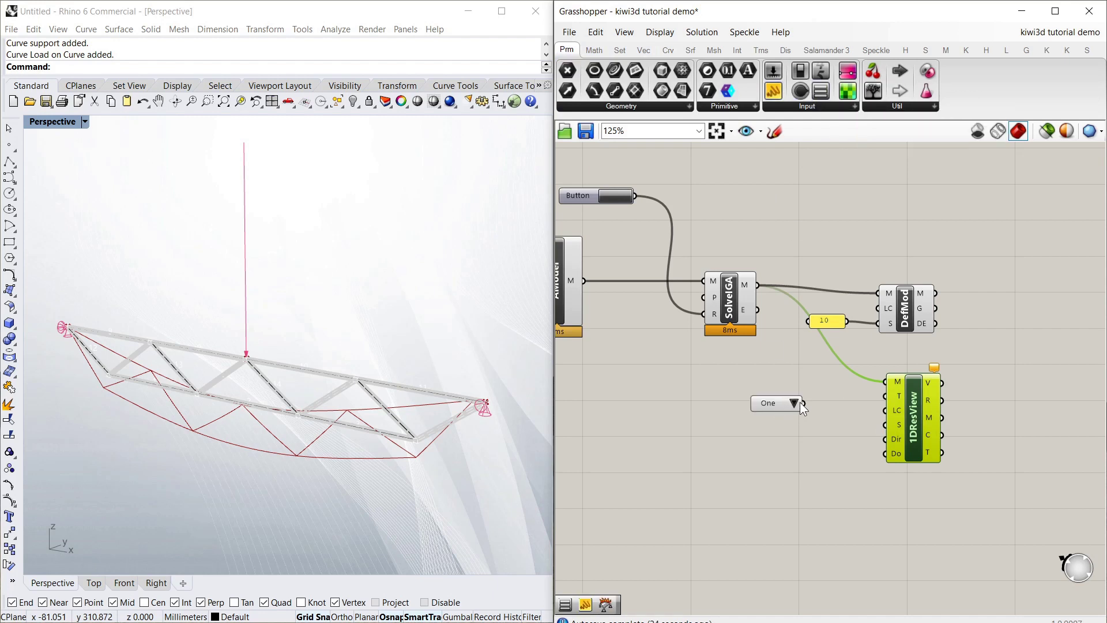
pyautogui.rightClick(782, 403)
pyautogui.click(807, 433)
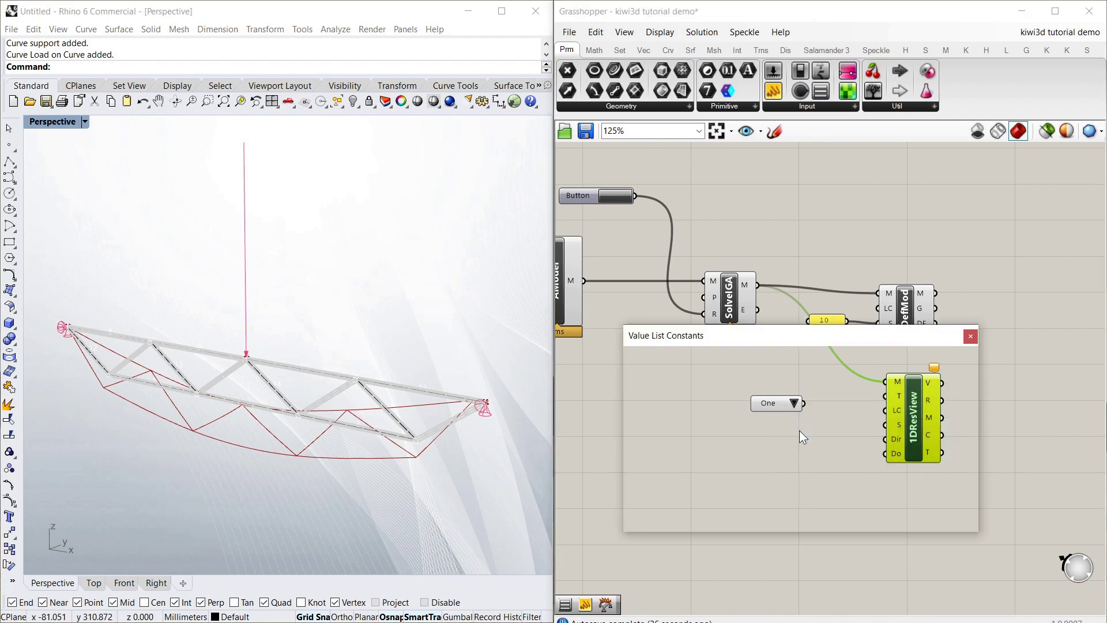
pyautogui.click(949, 519)
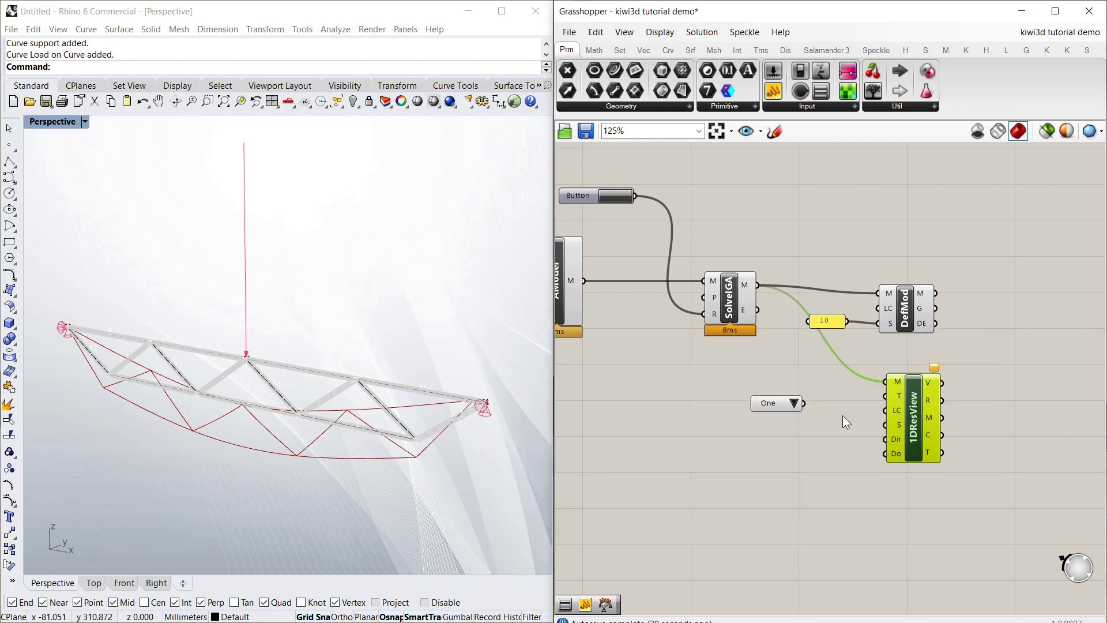
pyautogui.moveTo(803, 403); pyautogui.dragTo(891, 398)
pyautogui.moveTo(778, 407); pyautogui.dragTo(739, 396)
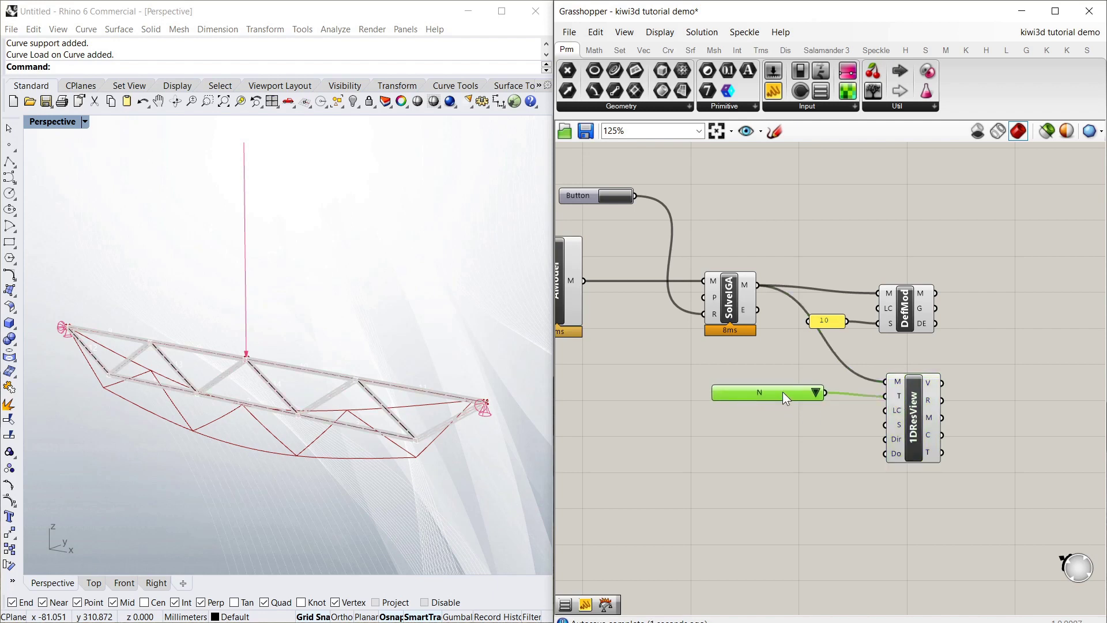
pyautogui.click(815, 393)
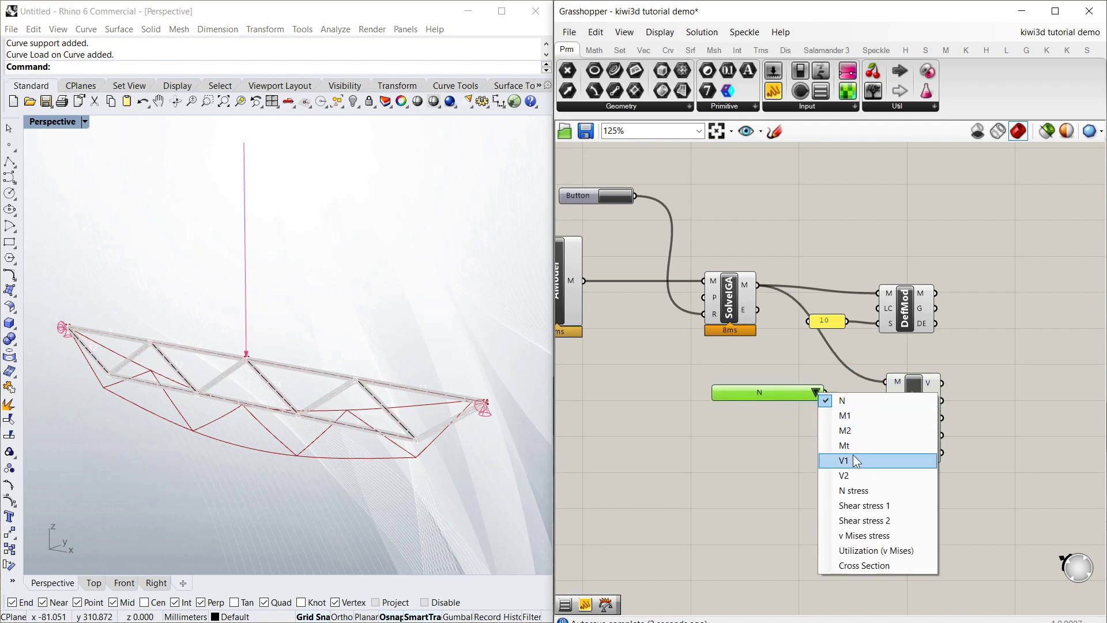
pyautogui.click(780, 463)
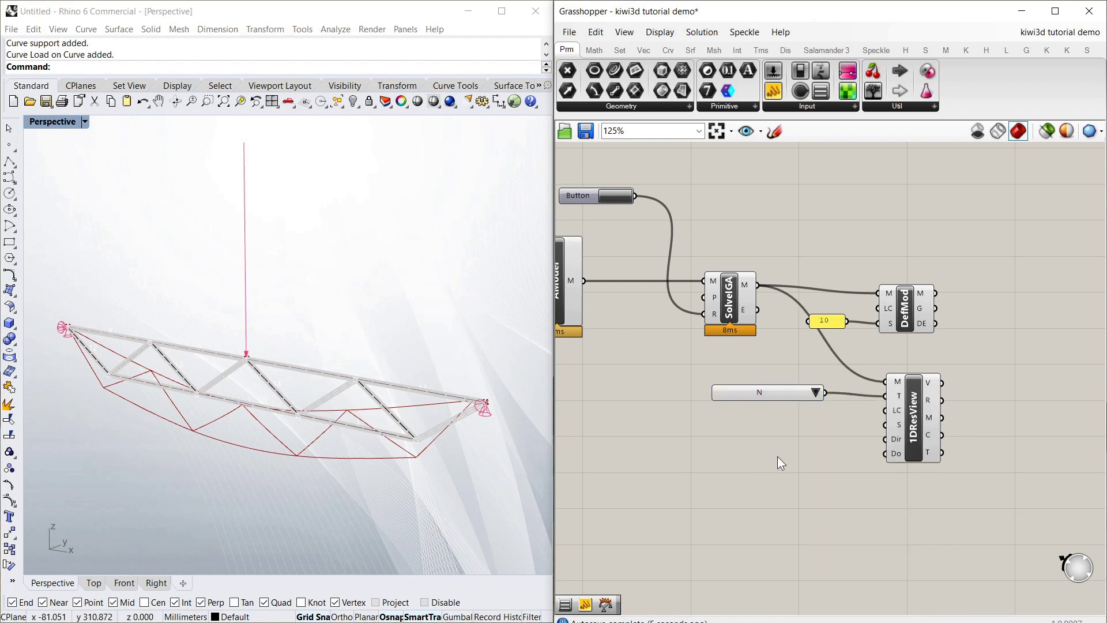
pyautogui.click(816, 393)
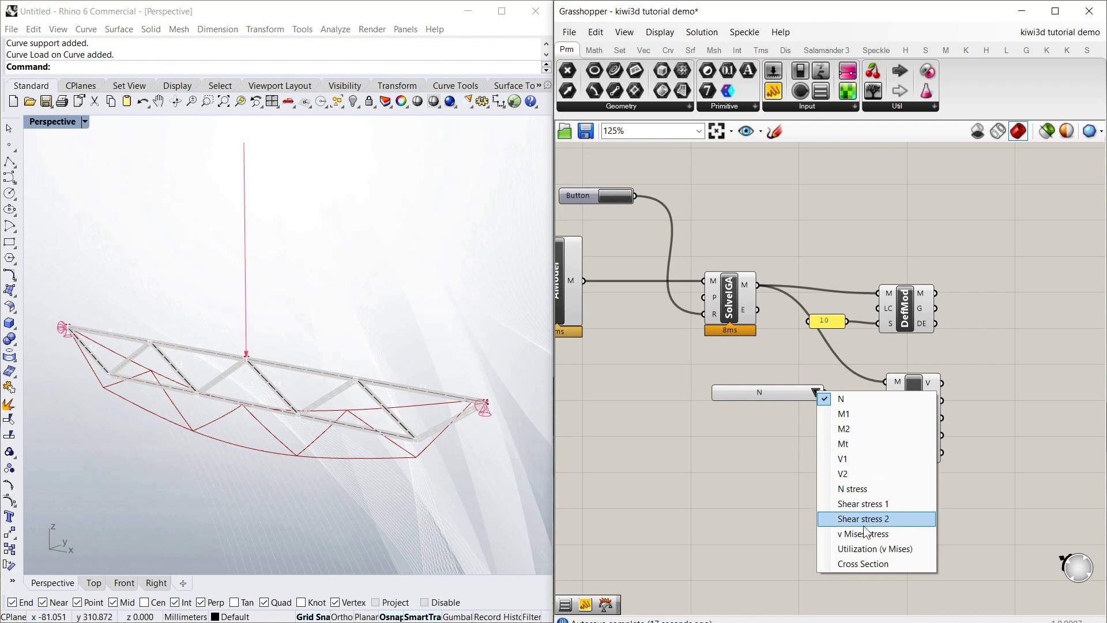
pyautogui.click(763, 467)
pyautogui.moveTo(914, 403); pyautogui.dragTo(919, 403)
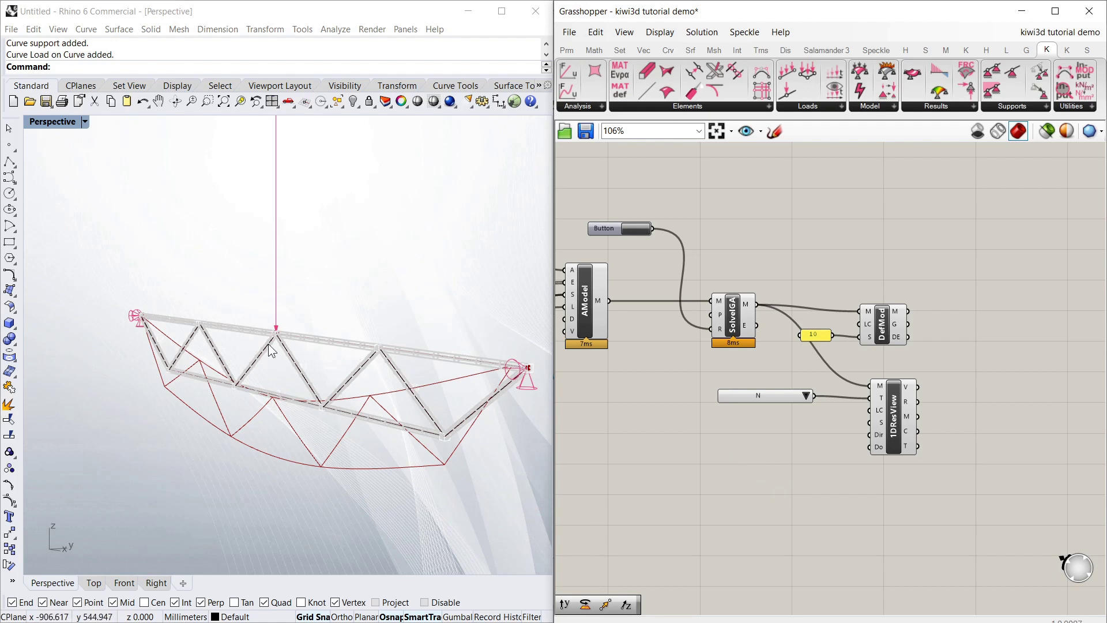
# Add a Unit Z vector and wire it into 1DResView's Dir input.
pyautogui.doubleClick(765, 438)
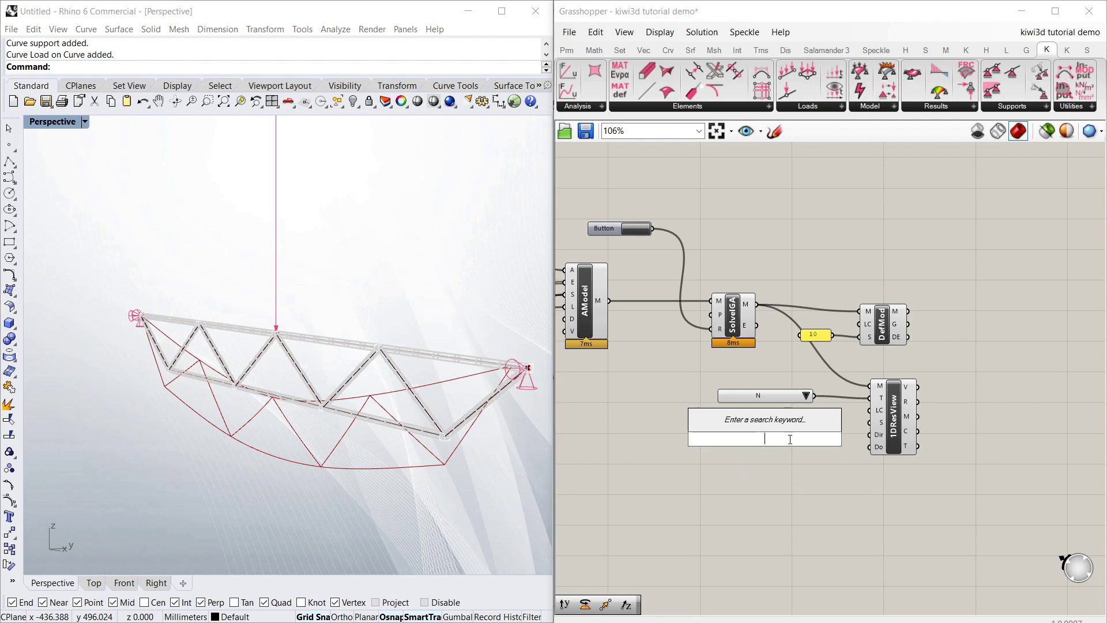
pyautogui.press('Escape')
pyautogui.rightClick(756, 455)
pyautogui.doubleClick(724, 452)
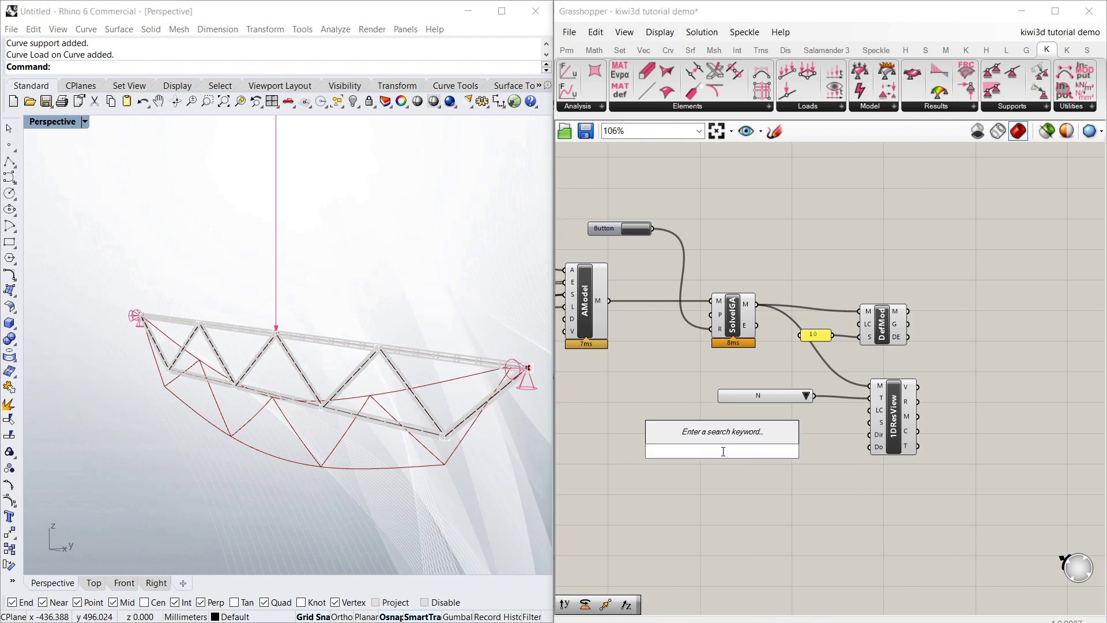
pyautogui.write('unit z')
pyautogui.click(706, 431)
pyautogui.moveTo(729, 452); pyautogui.dragTo(759, 441)
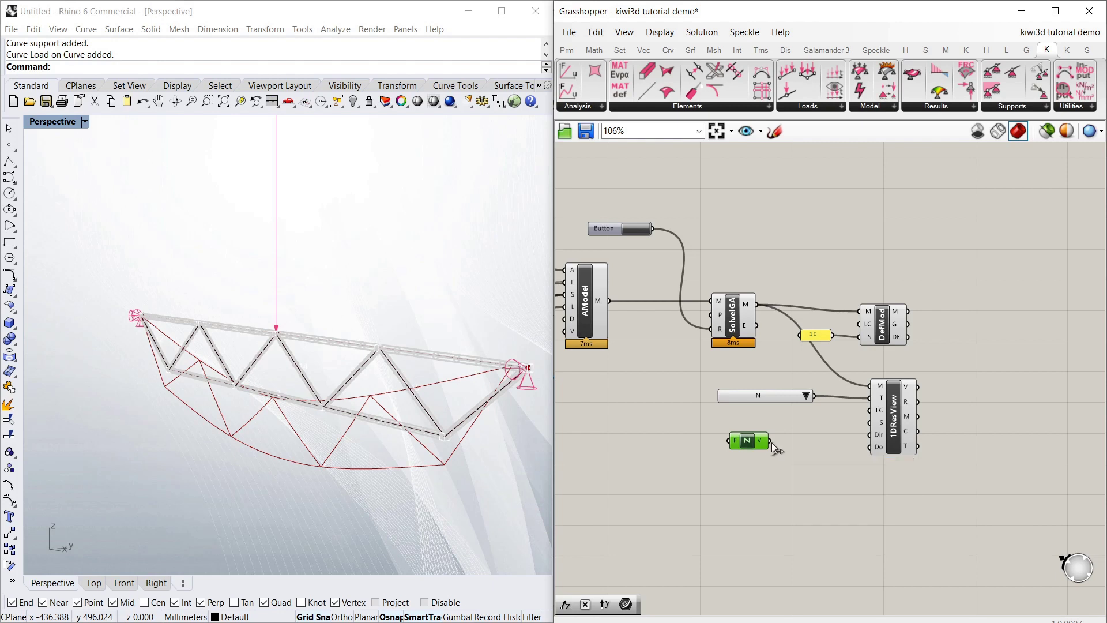
pyautogui.moveTo(771, 441); pyautogui.dragTo(868, 436)
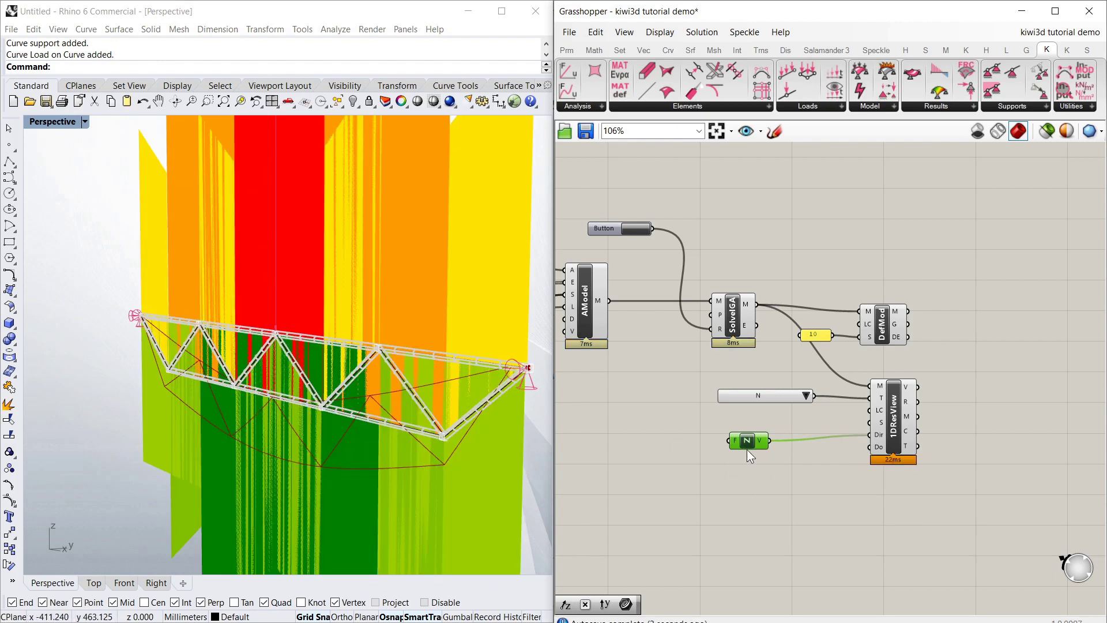
pyautogui.moveTo(748, 451); pyautogui.dragTo(763, 480)
pyautogui.click(787, 424)
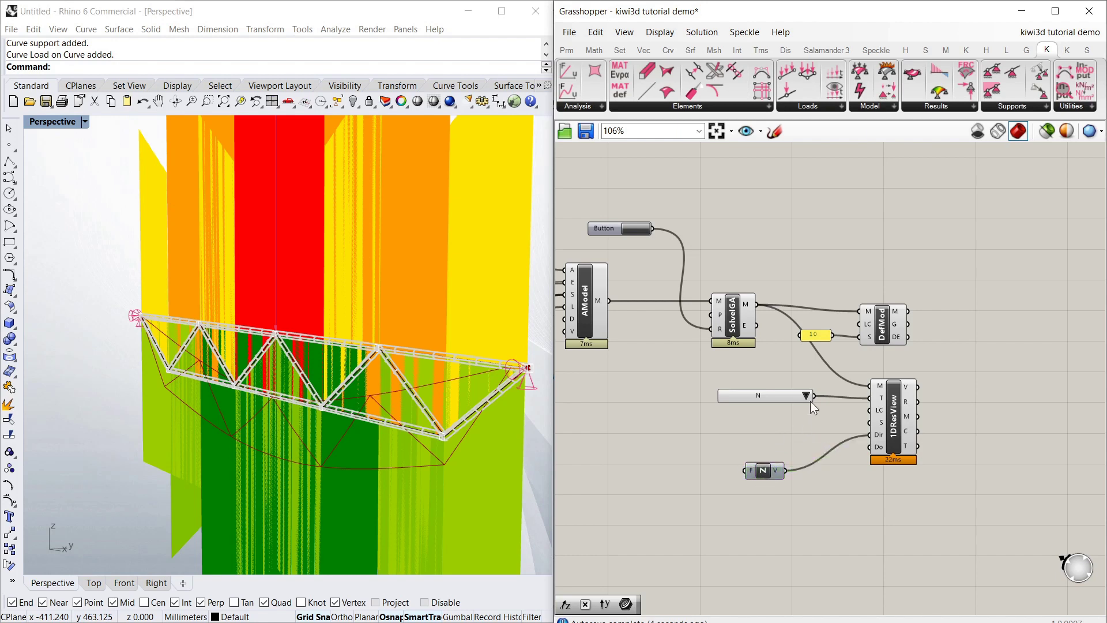
# Copy the 10 panel, change it to .1, and wire it into 1DResView's S input.
pyautogui.click(815, 336)
pyautogui.keyDown('alt'); pyautogui.moveTo(815, 334); pyautogui.dragTo(823, 342); pyautogui.keyUp('alt')
pyautogui.moveTo(806, 452); pyautogui.dragTo(771, 432)
pyautogui.doubleClick(766, 432)
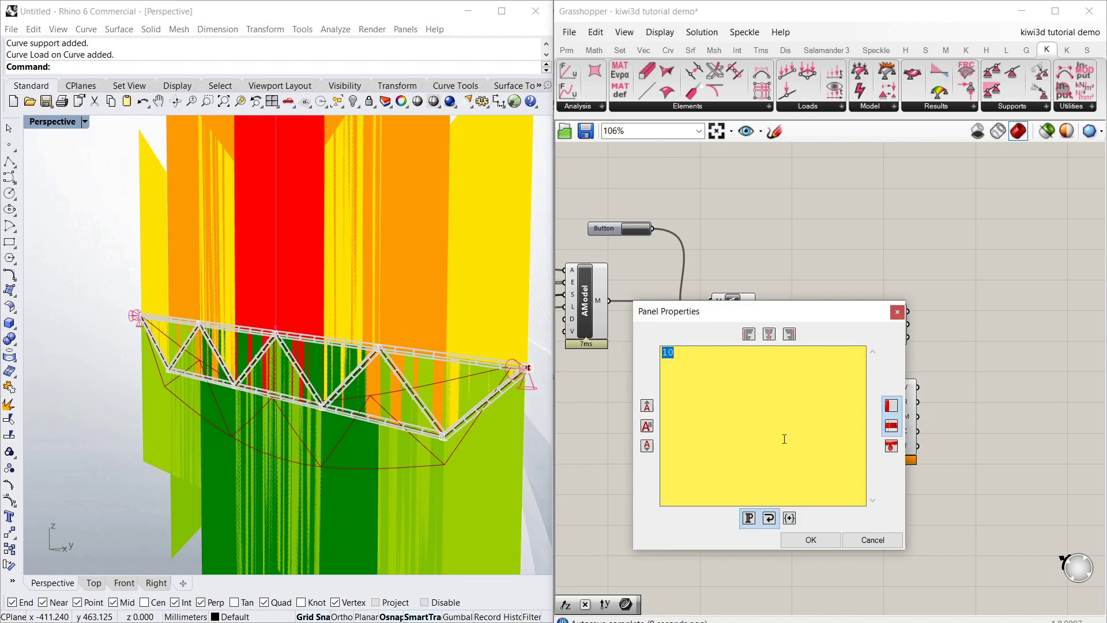
pyautogui.write('.1')
pyautogui.click(810, 540)
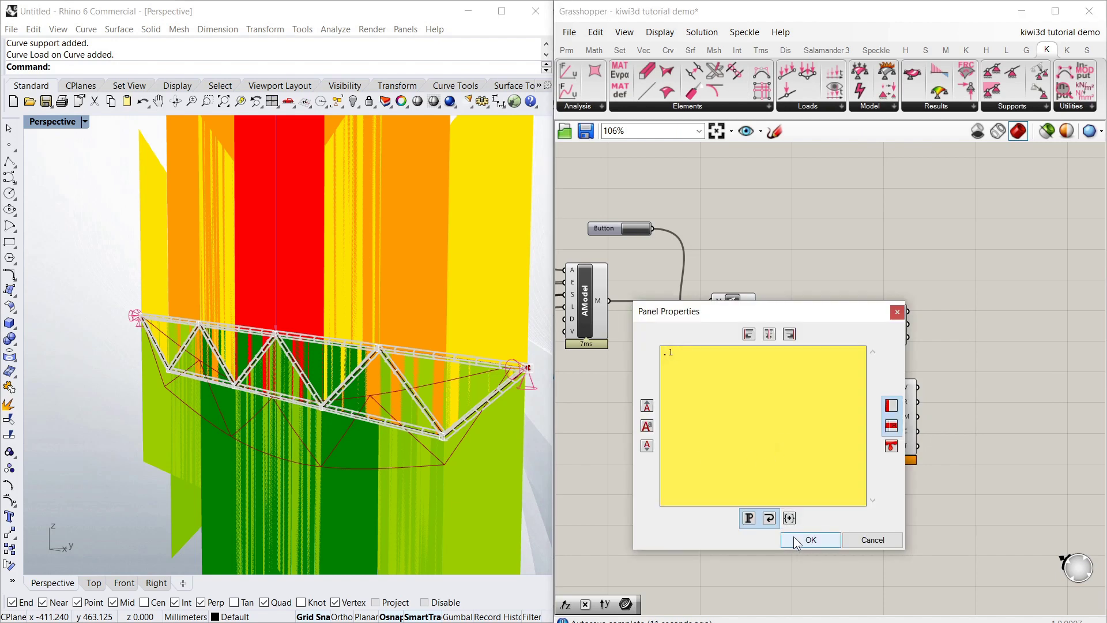
pyautogui.moveTo(788, 430); pyautogui.dragTo(870, 422)
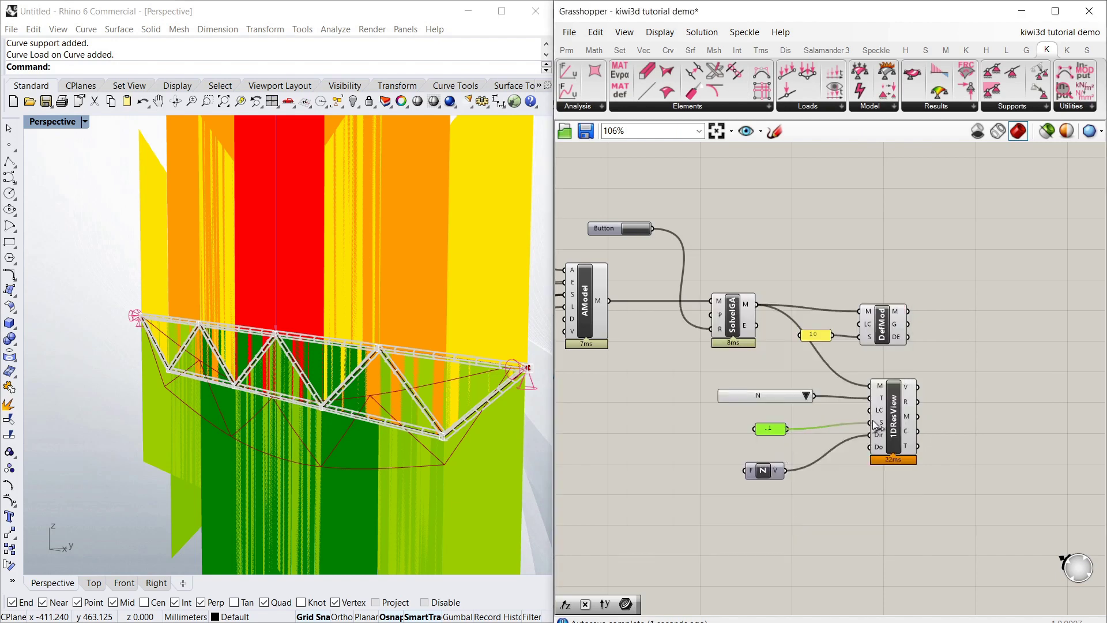
pyautogui.click(686, 433)
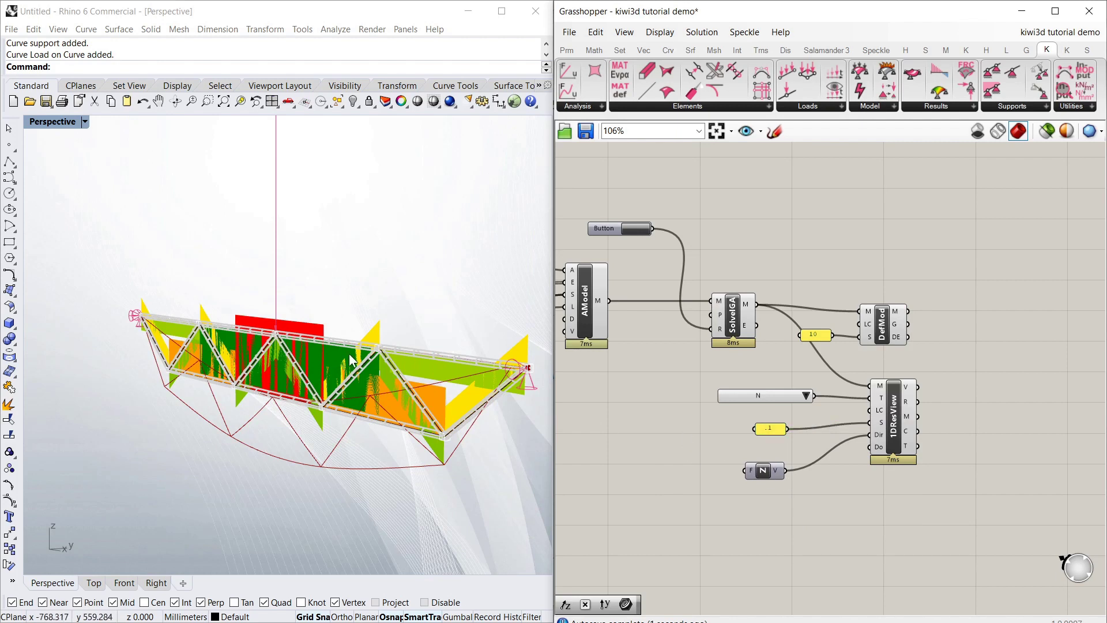
# Switch the diagram direction to a Unit Y vector wired into Dir.
pyautogui.moveTo(764, 472); pyautogui.dragTo(759, 459)
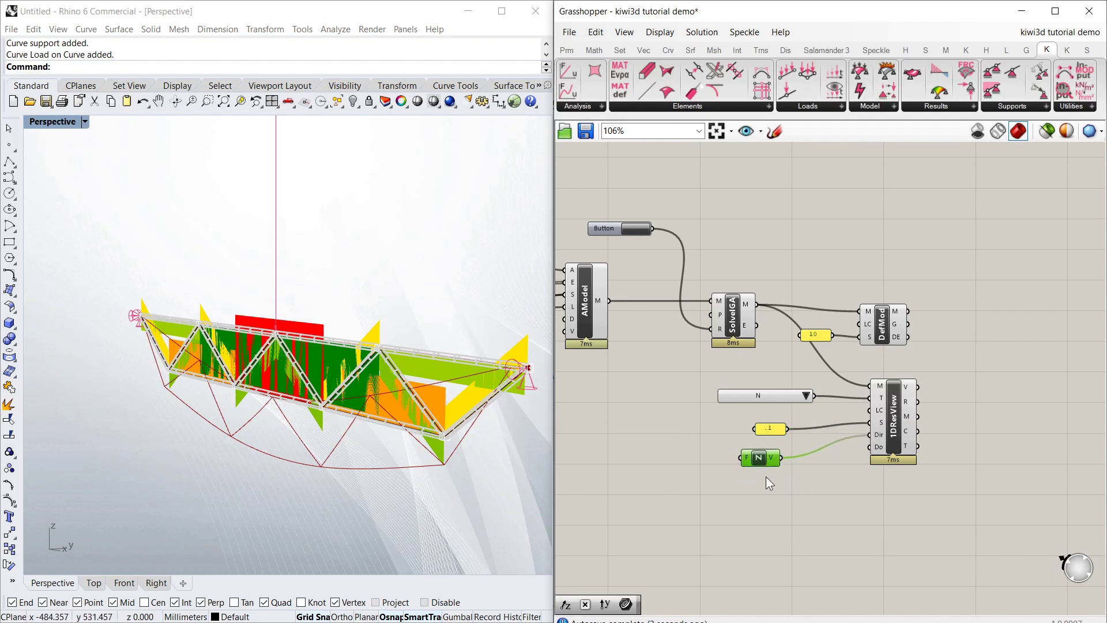
pyautogui.doubleClick(763, 479)
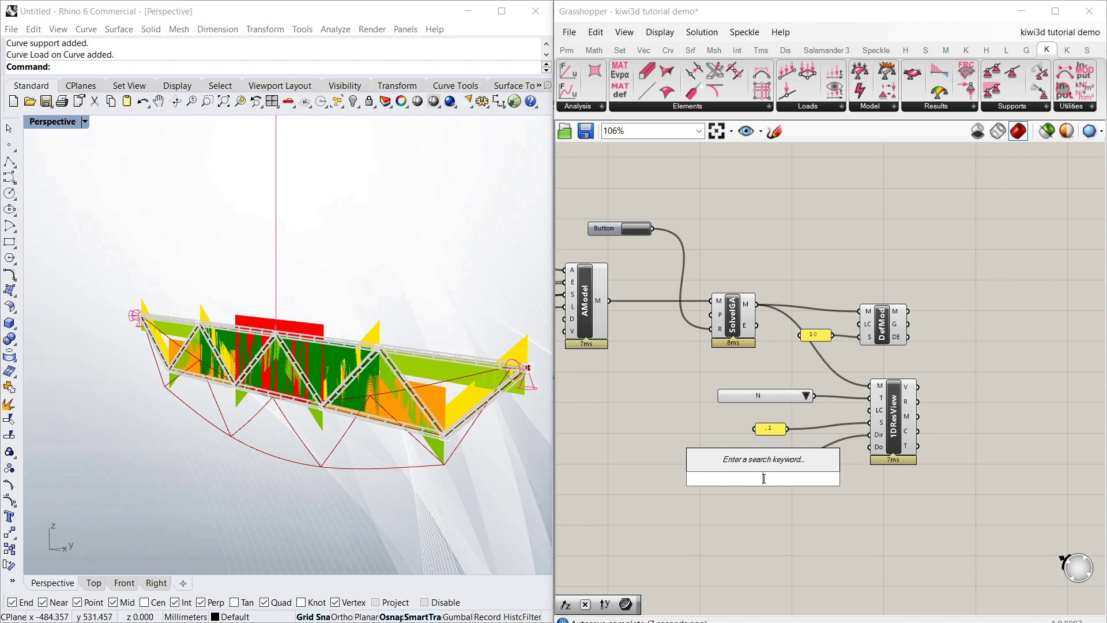
pyautogui.write('unit y')
pyautogui.press('Return')
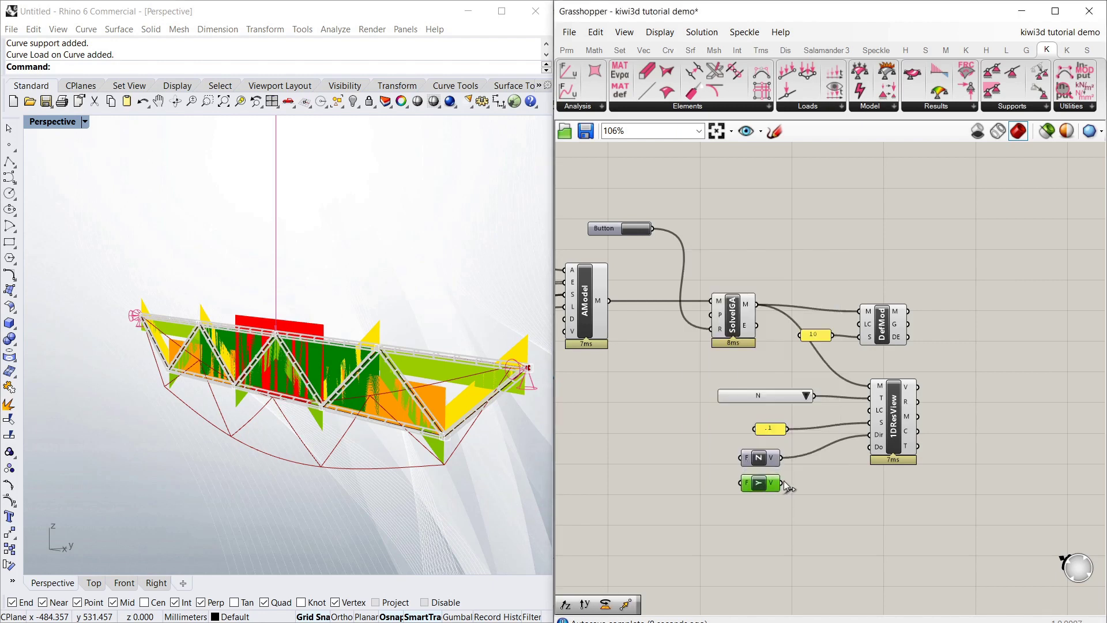
pyautogui.moveTo(782, 482); pyautogui.dragTo(869, 434)
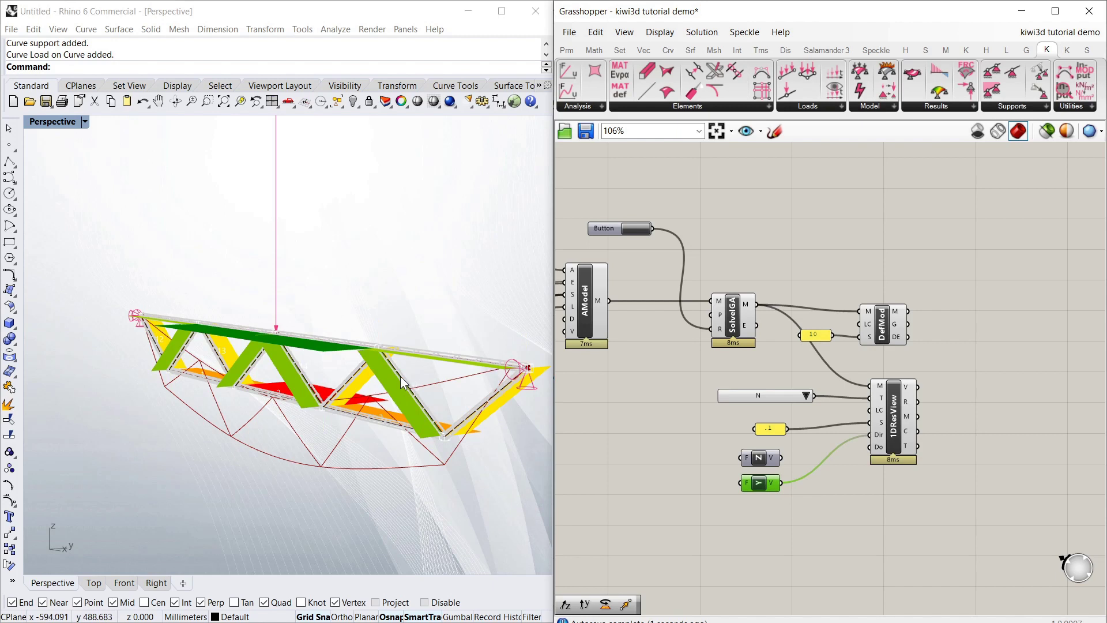
# Inspect the redrawn axial force diagram in Rhino, keeping N as the result type.
pyautogui.moveTo(400, 376); pyautogui.dragTo(385, 394, button='right')
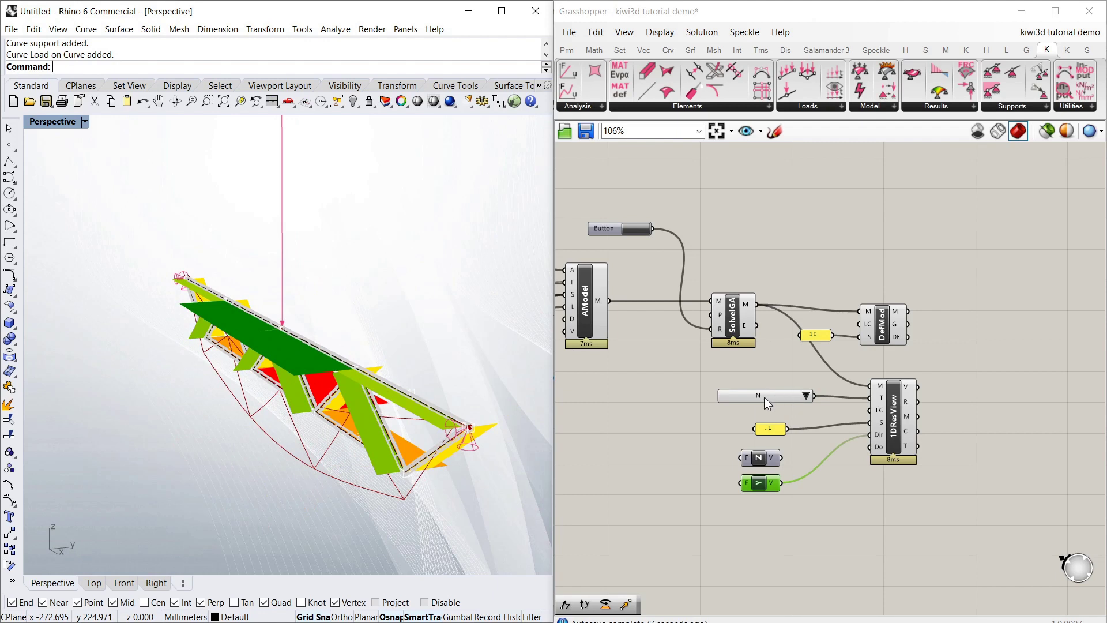
pyautogui.click(808, 395)
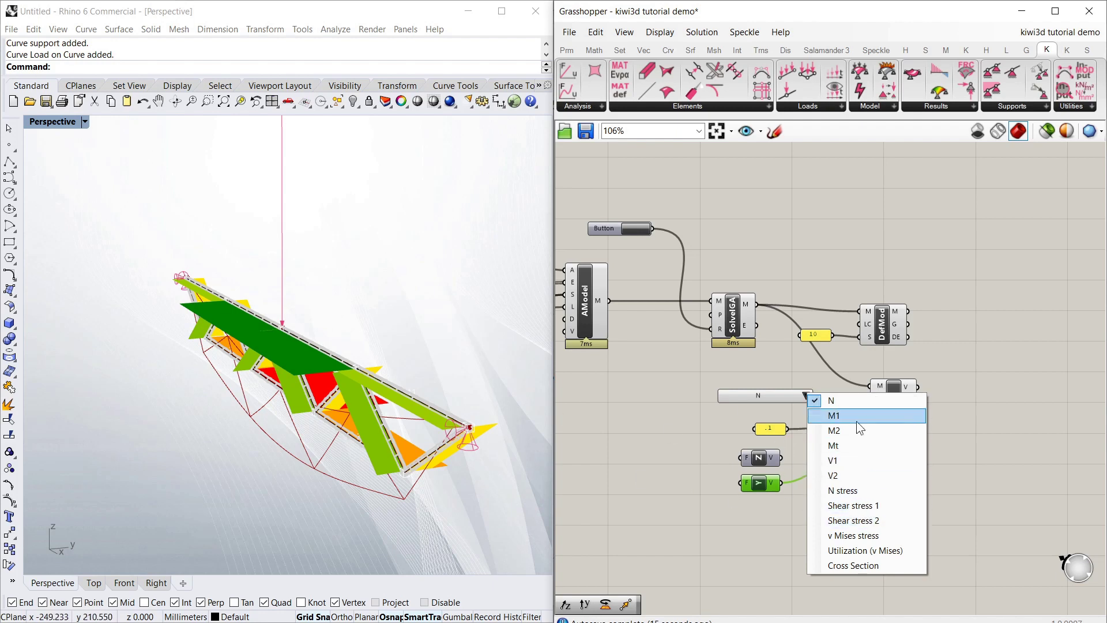
pyautogui.click(704, 411)
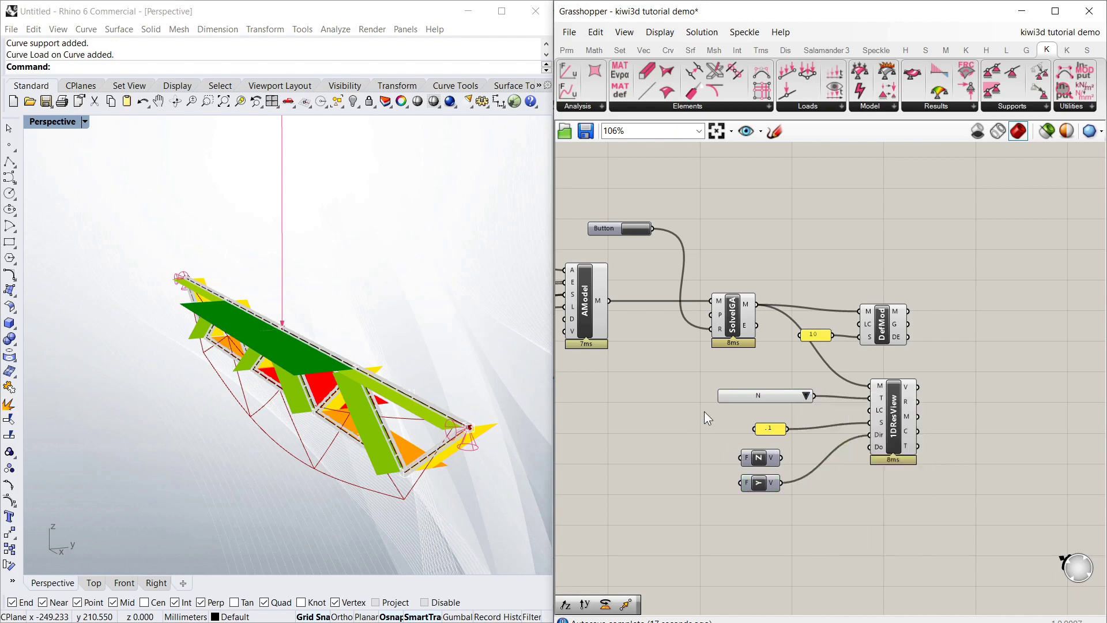
pyautogui.moveTo(360, 370); pyautogui.dragTo(324, 423, button='right')
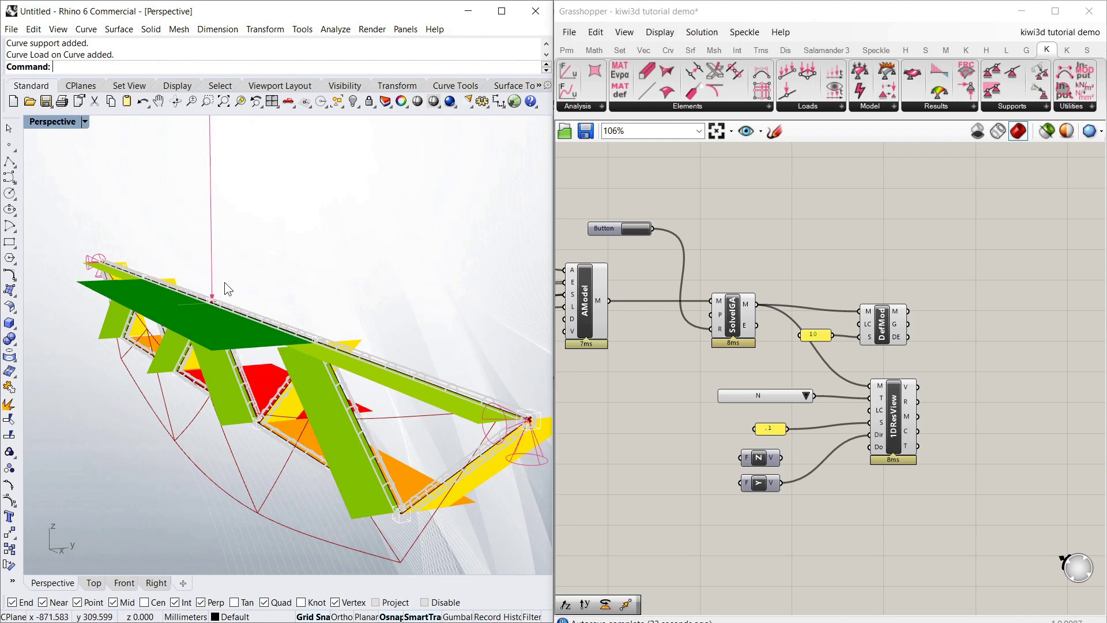
pyautogui.scroll(-2, 224, 282)
pyautogui.scroll(1, 252, 255)
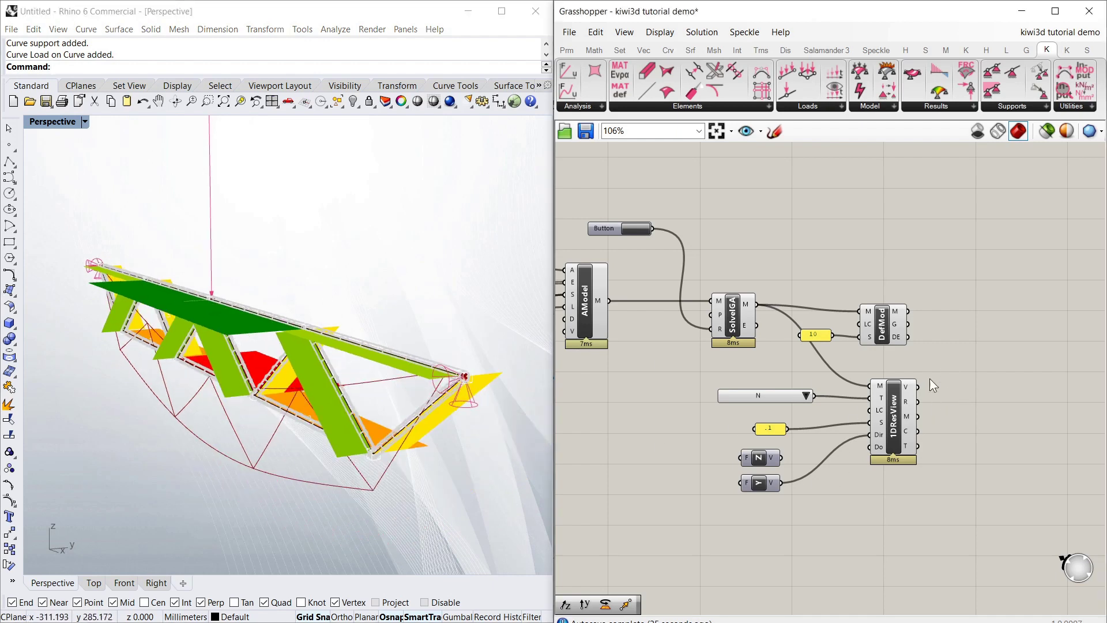
pyautogui.moveTo(910, 392)
pyautogui.scroll(2, 994, 436)
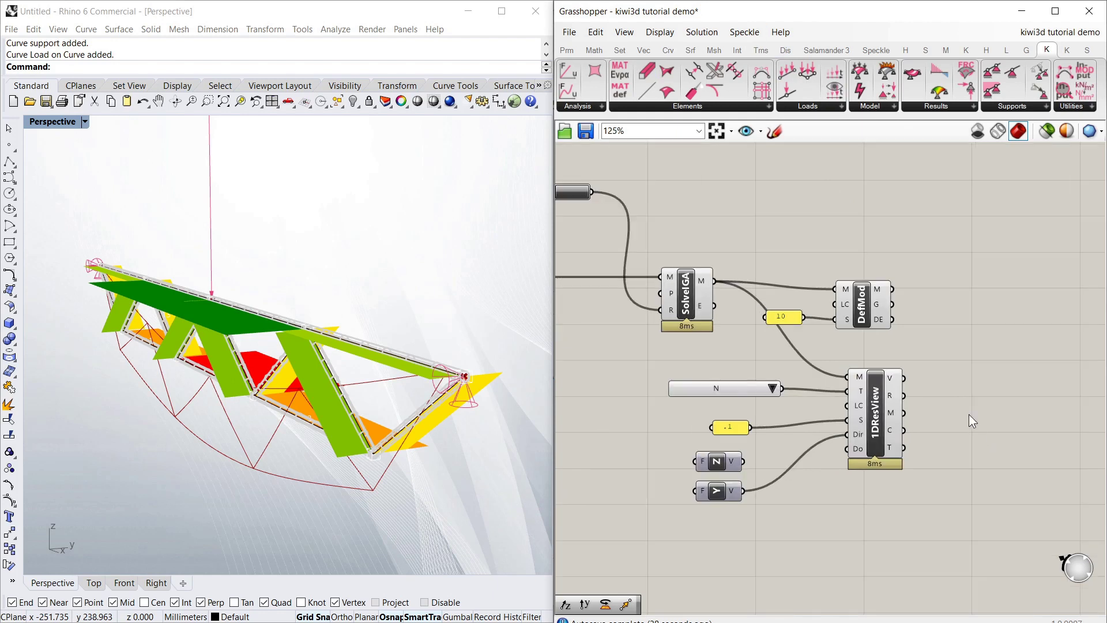
pyautogui.scroll(1, 969, 414)
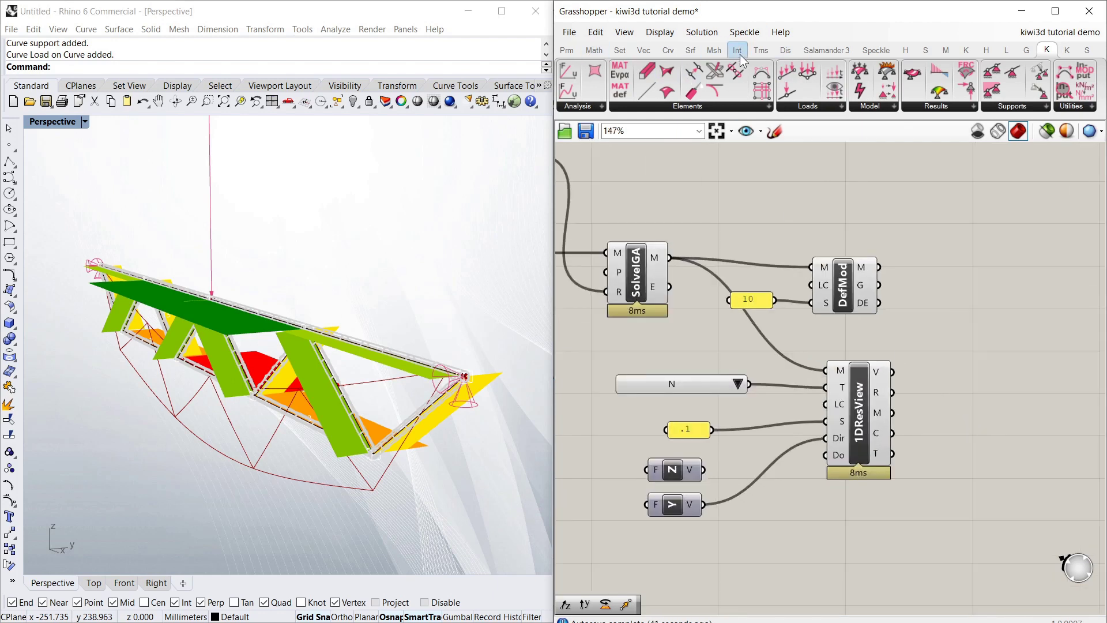
# Add a Legend fed by 1DResView's C and T outputs and stretch it taller beside the result view.
pyautogui.click(785, 50)
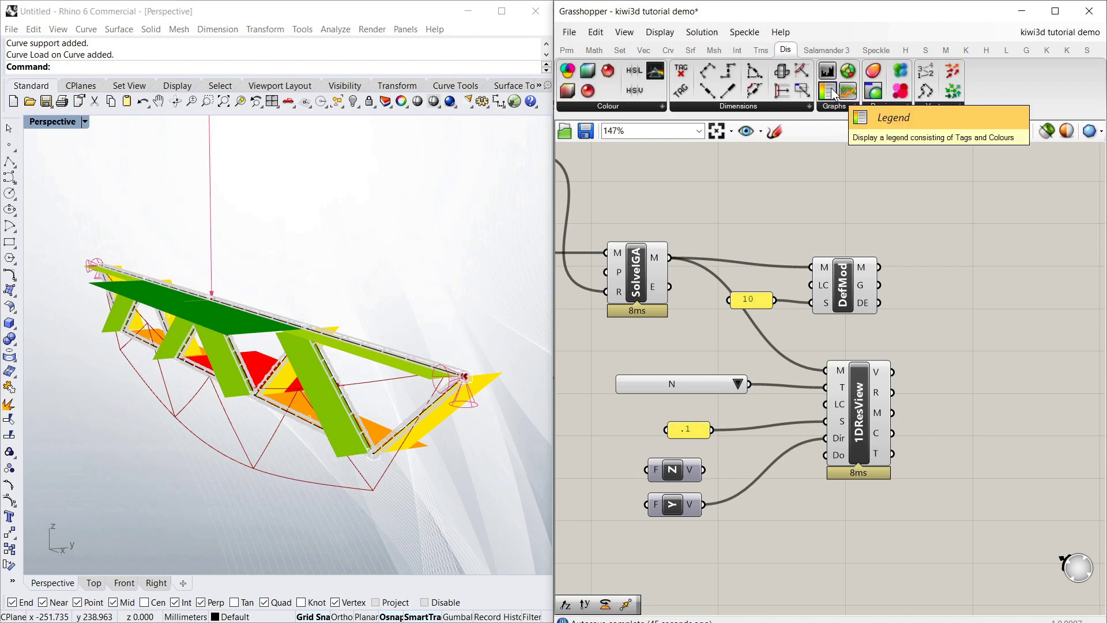
pyautogui.moveTo(832, 94); pyautogui.dragTo(935, 433)
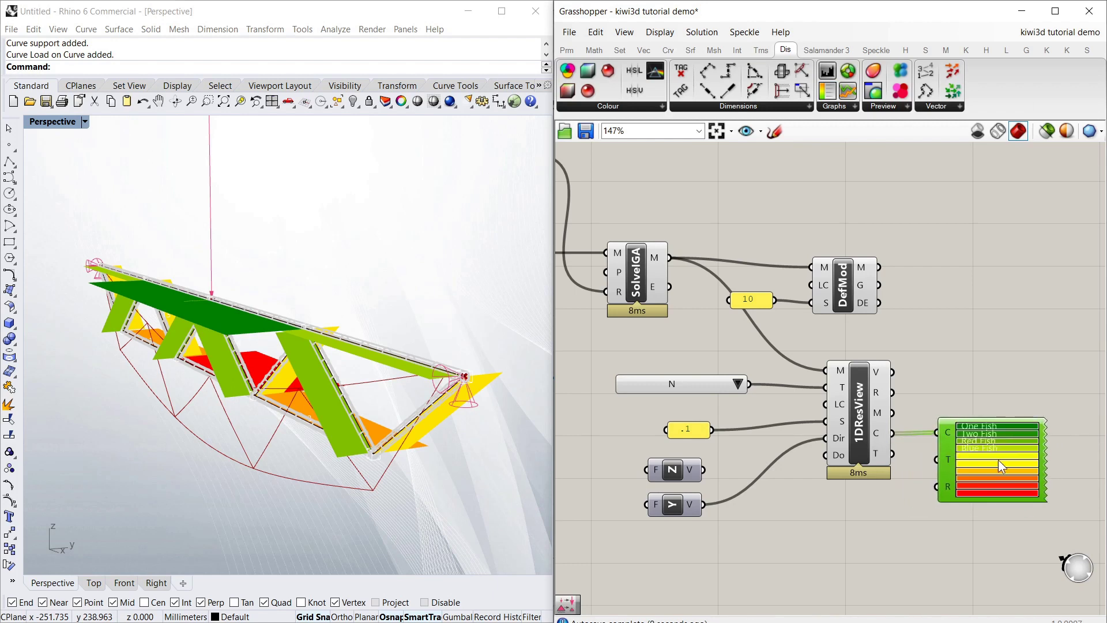
pyautogui.moveTo(999, 459); pyautogui.dragTo(1007, 465)
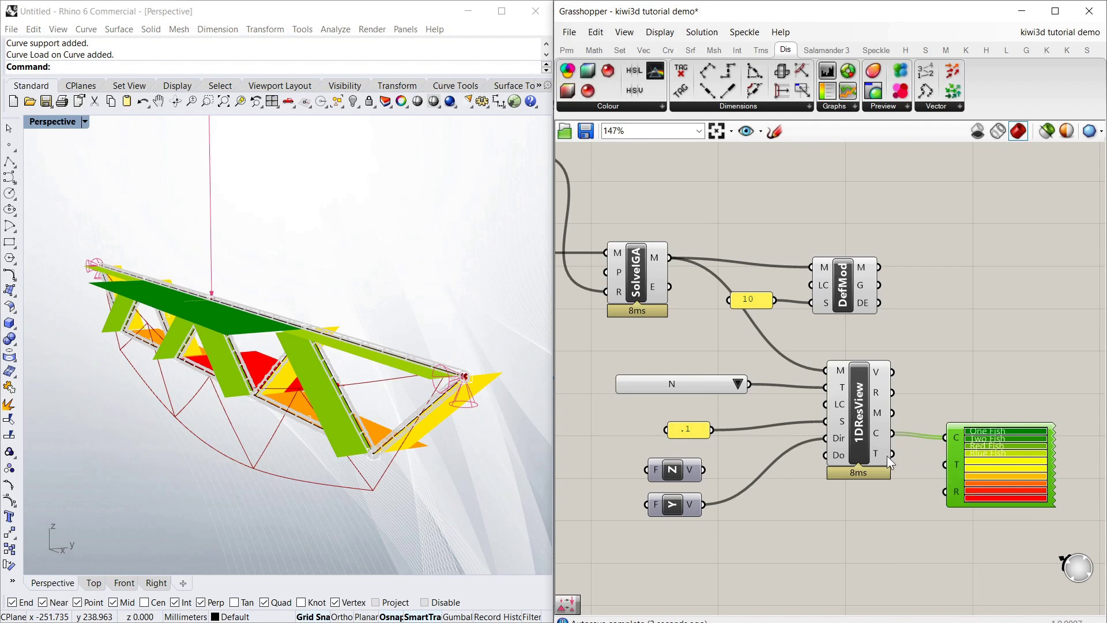
pyautogui.moveTo(893, 455); pyautogui.dragTo(950, 467)
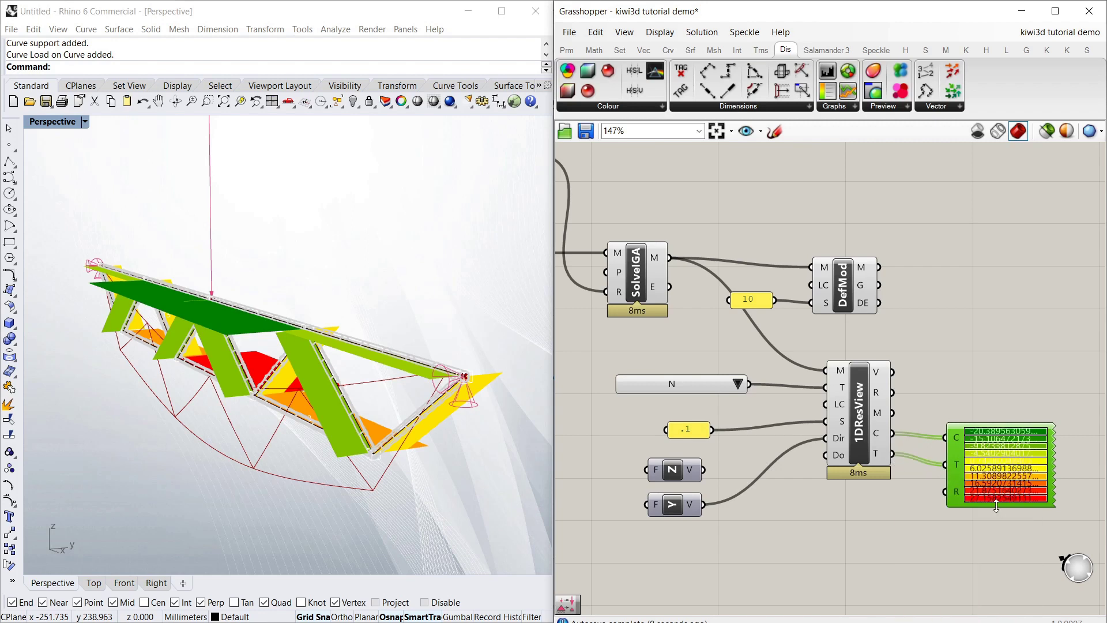
pyautogui.moveTo(997, 506); pyautogui.dragTo(1001, 572)
pyautogui.moveTo(1003, 434); pyautogui.dragTo(961, 362)
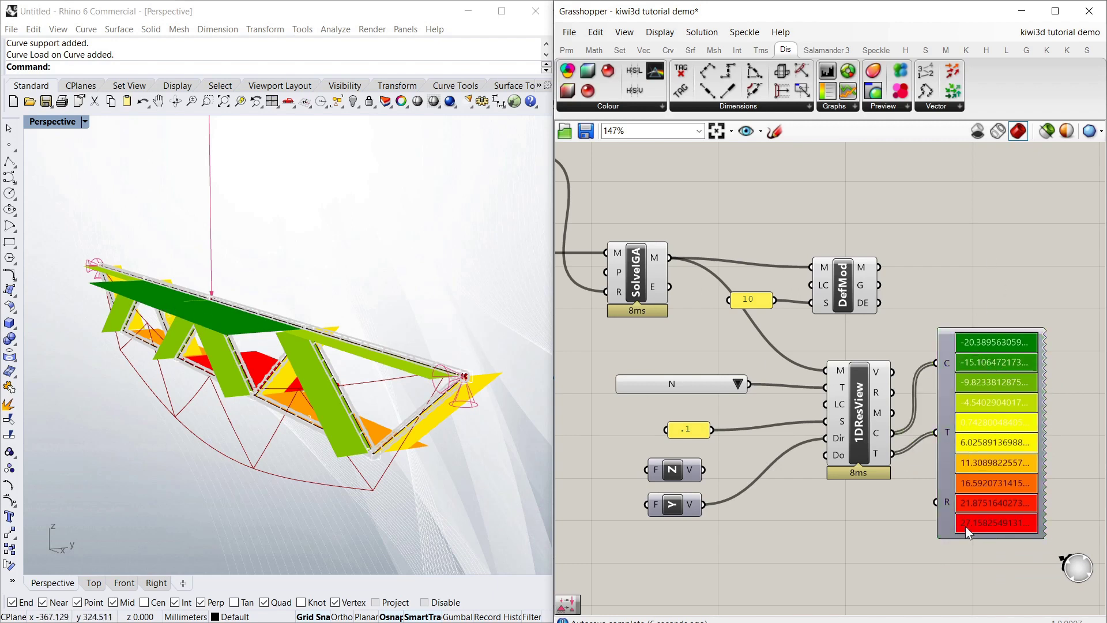
pyautogui.moveTo(365, 410); pyautogui.dragTo(406, 411, button='right')
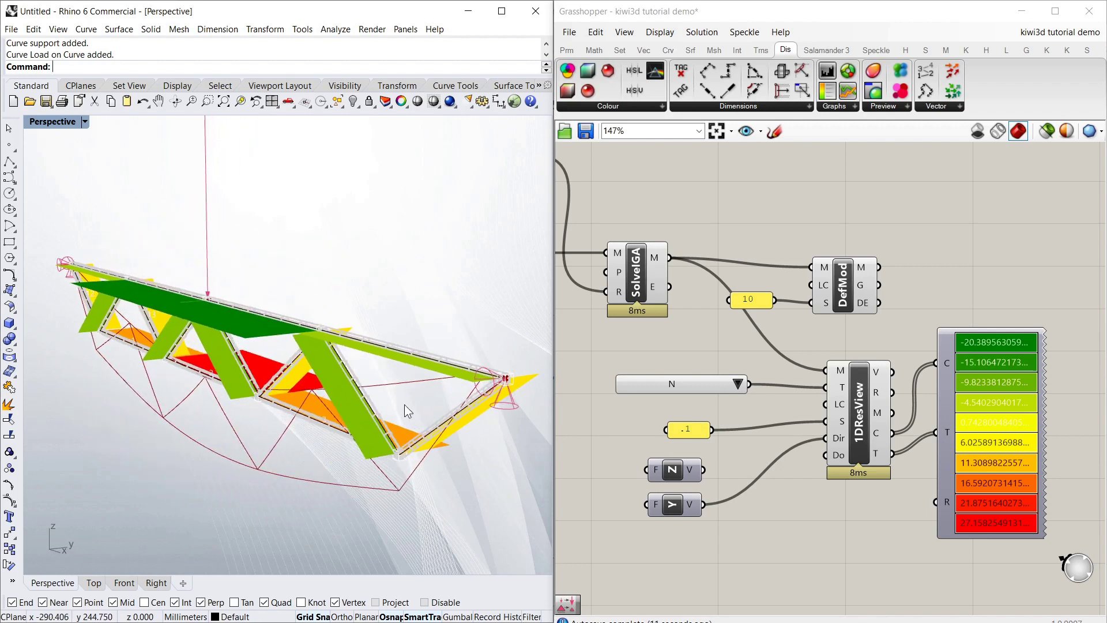
pyautogui.moveTo(809, 202); pyautogui.dragTo(816, 267, button='right')
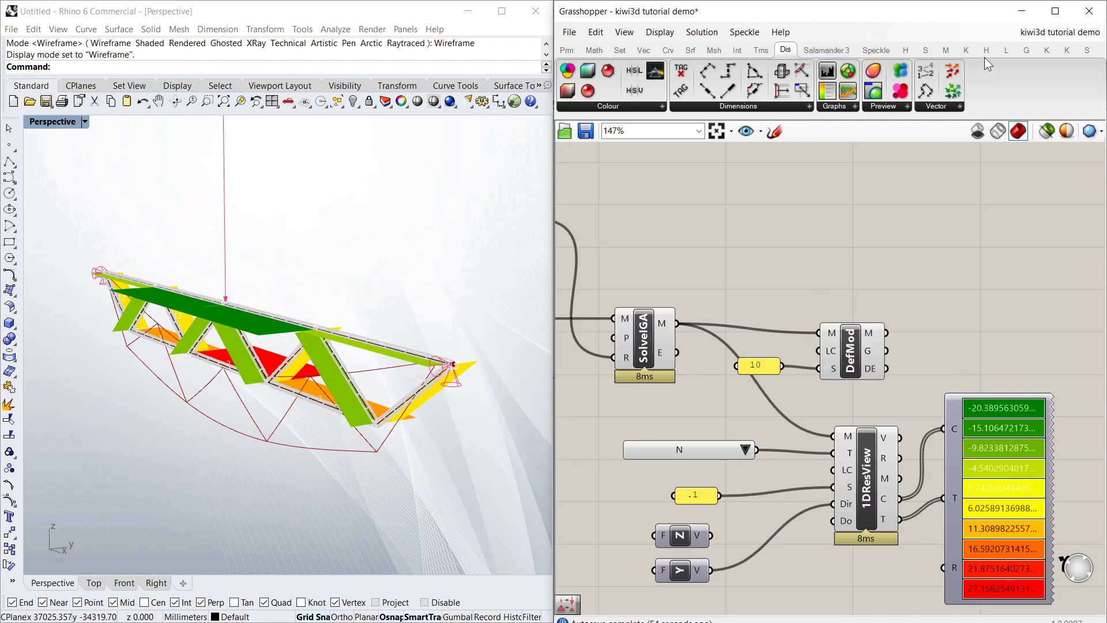
# Add a Kiwi3D SupportForces component and feed it SolveIGA's solved model.
pyautogui.click(1046, 50)
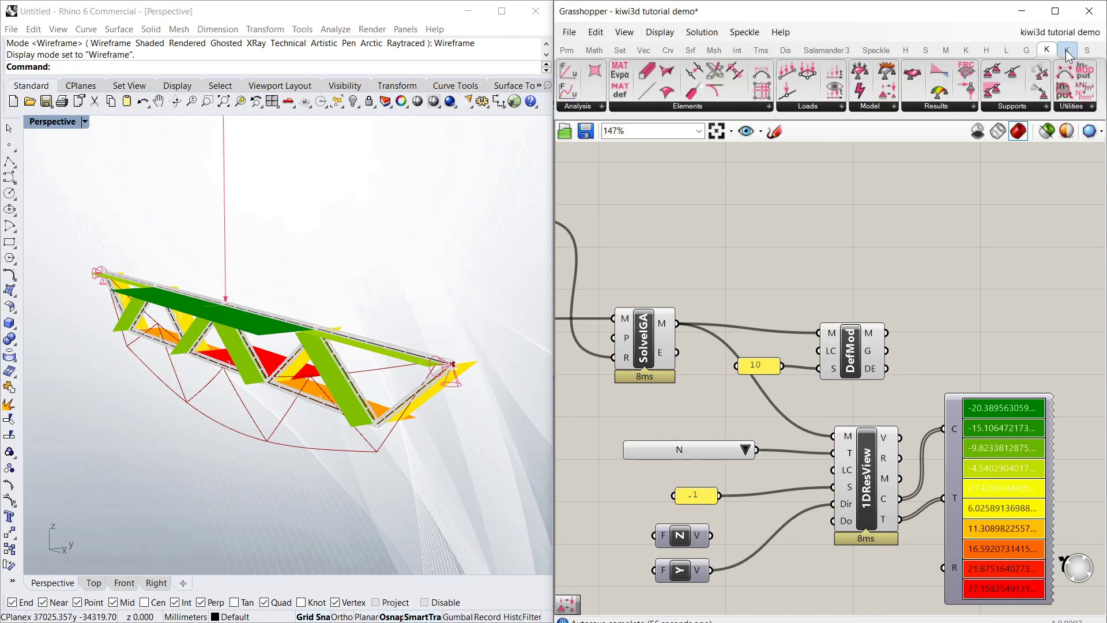
pyautogui.click(934, 106)
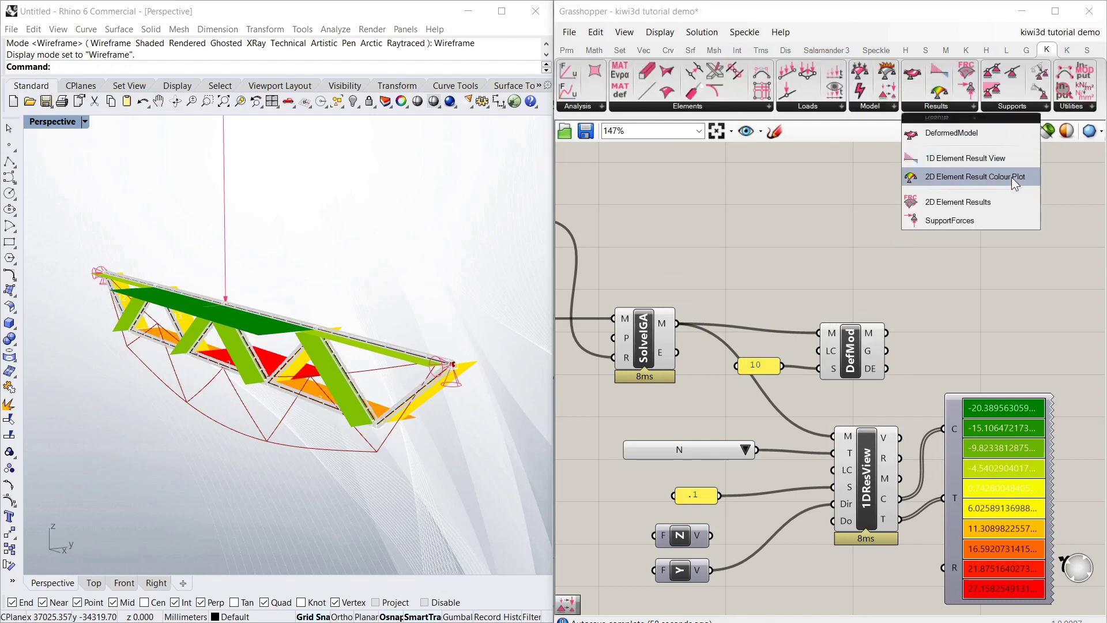
pyautogui.moveTo(964, 92); pyautogui.dragTo(865, 263)
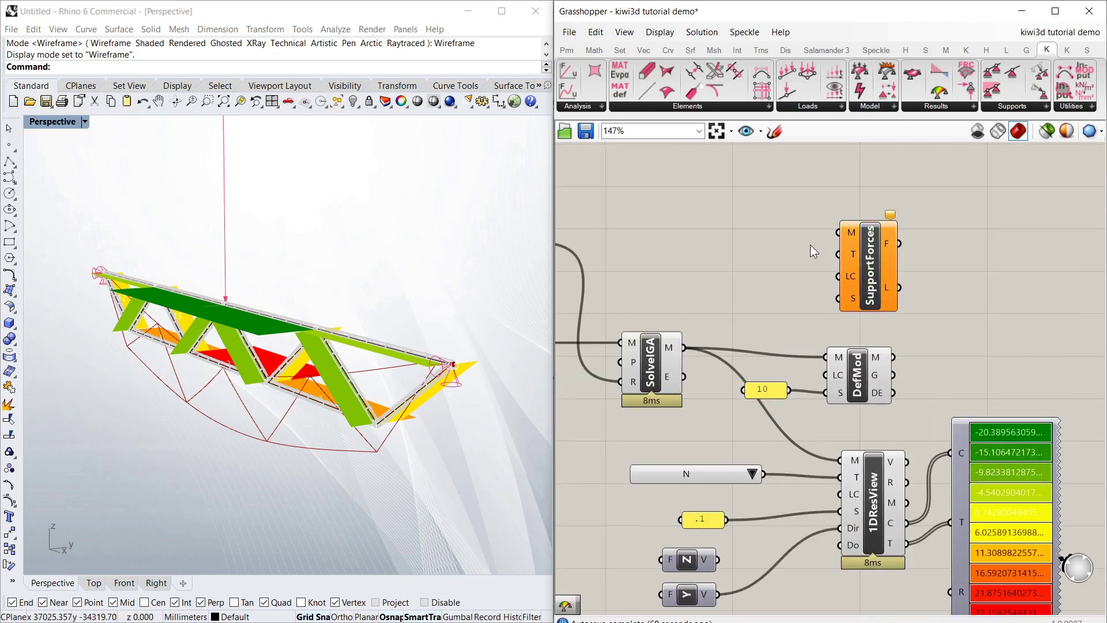
pyautogui.click(405, 323)
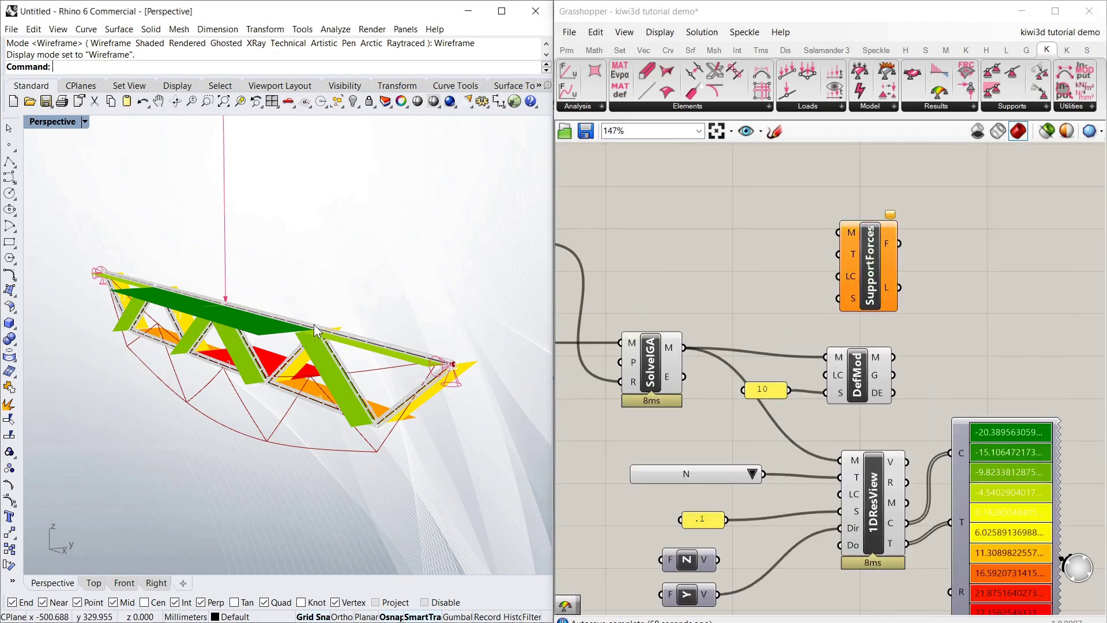
pyautogui.moveTo(393, 329); pyautogui.dragTo(262, 374, button='right')
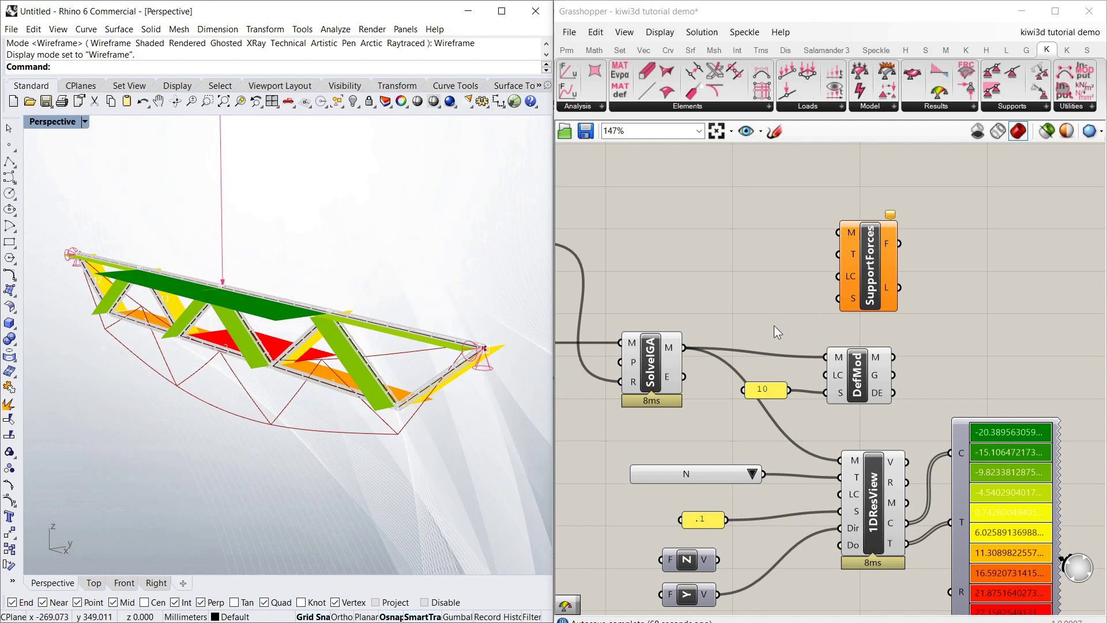
pyautogui.moveTo(690, 346); pyautogui.dragTo(840, 237)
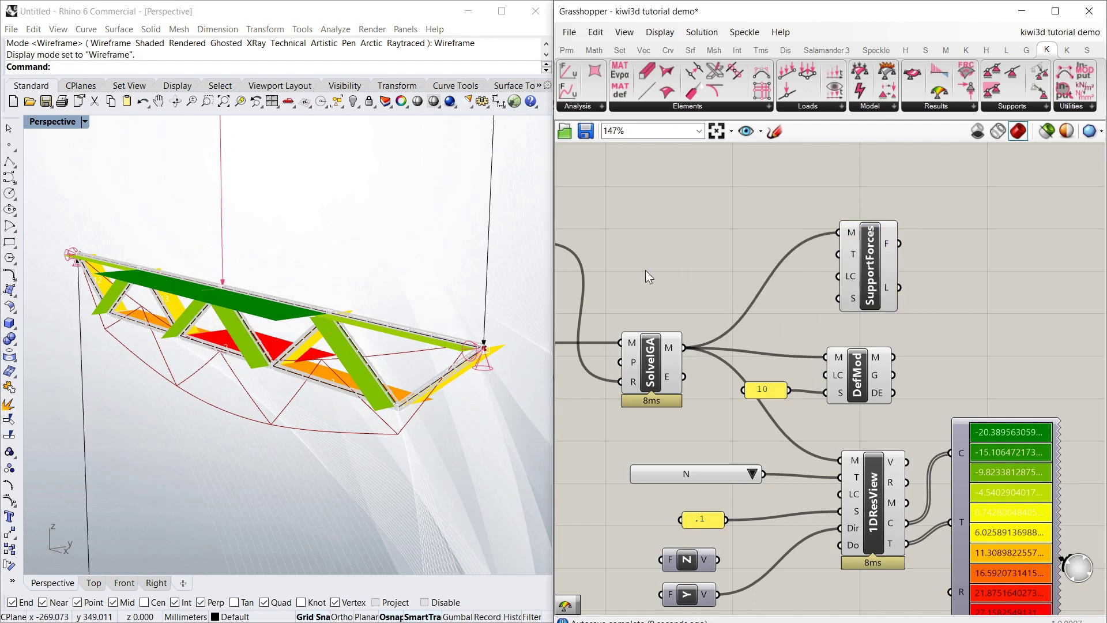
pyautogui.click(351, 286)
pyautogui.scroll(-3, 293, 428)
pyautogui.scroll(5, 283, 344)
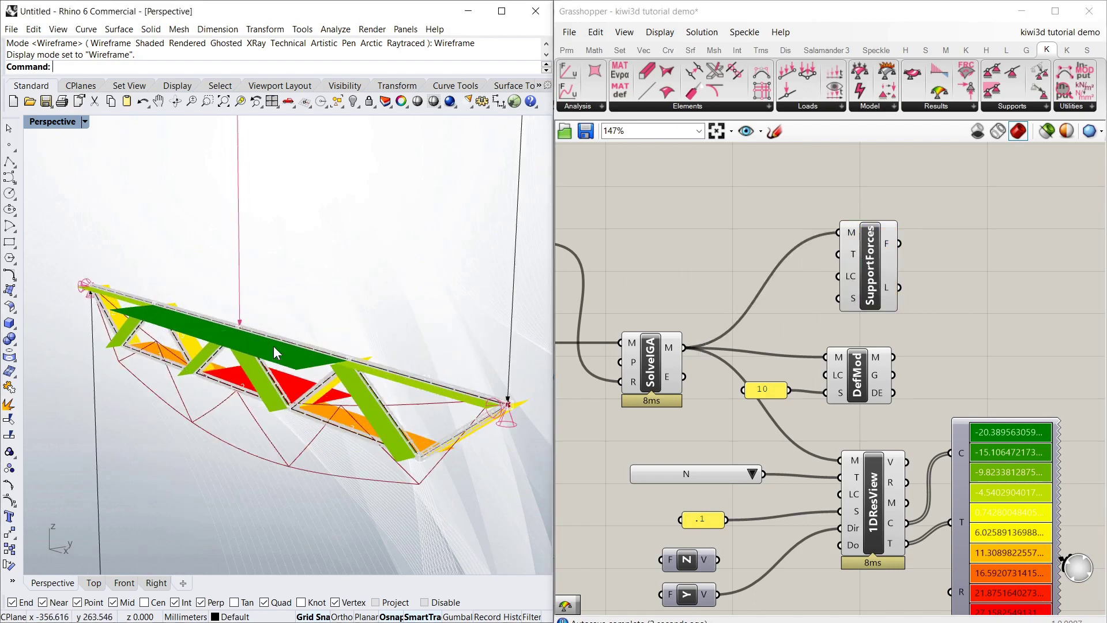
pyautogui.moveTo(273, 345); pyautogui.dragTo(330, 419, button='right')
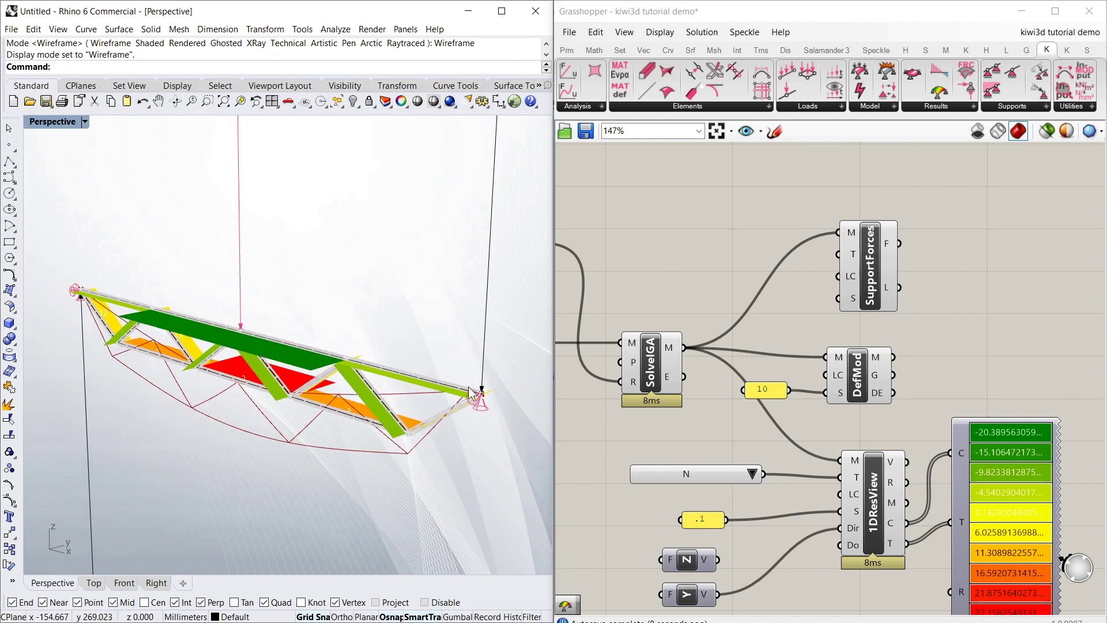
# Flatten the SupportForces F output into a single list.
pyautogui.click(742, 231)
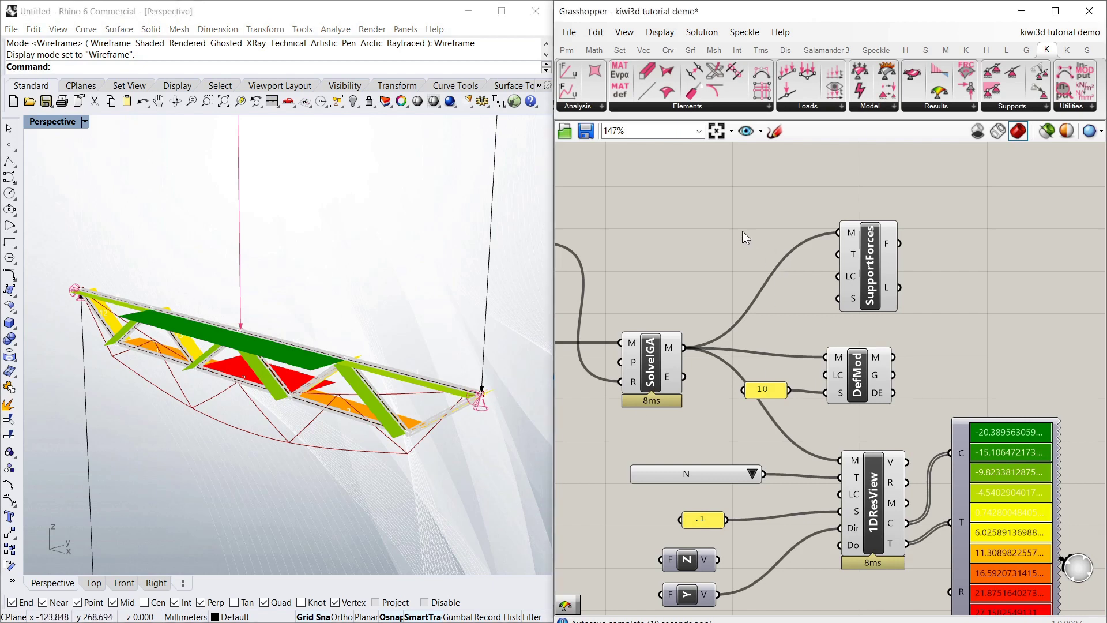
pyautogui.scroll(2, 794, 288)
pyautogui.scroll(-2, 787, 244)
pyautogui.moveTo(891, 249)
pyautogui.rightClick(891, 249)
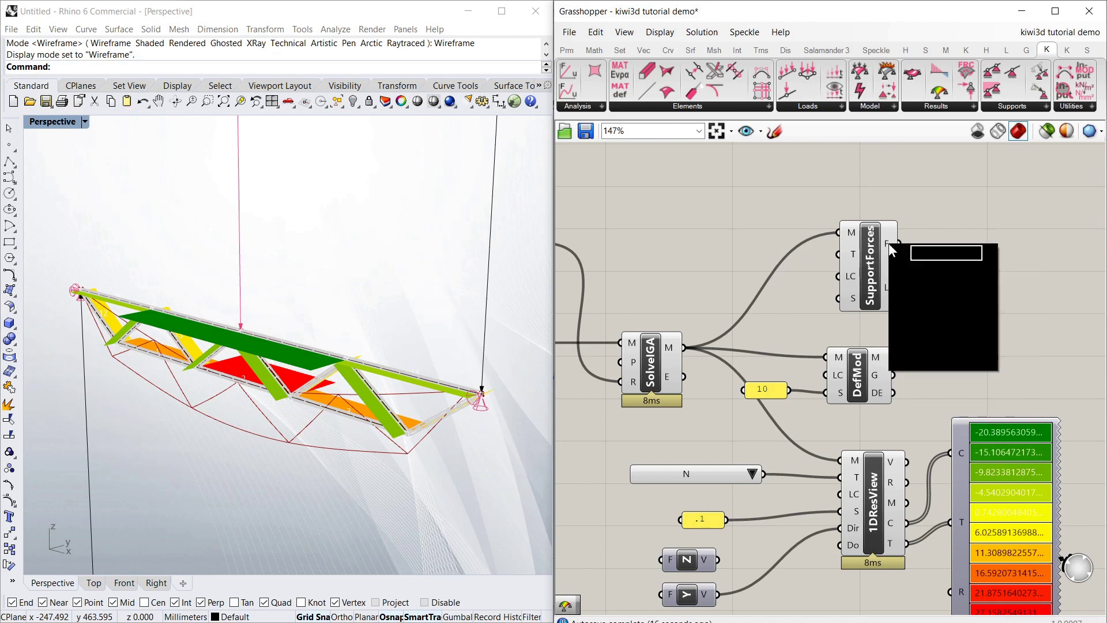
pyautogui.click(949, 285)
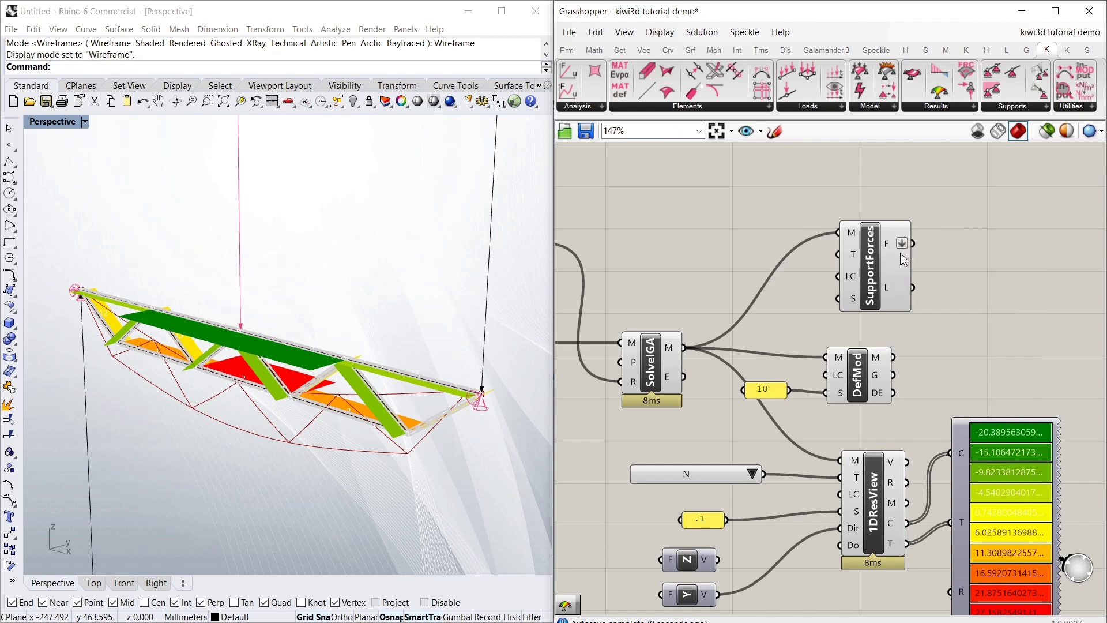
pyautogui.moveTo(894, 244)
pyautogui.moveTo(405, 344); pyautogui.dragTo(369, 392, button='right')
pyautogui.scroll(-1, 346, 397)
pyautogui.moveTo(881, 272); pyautogui.dragTo(871, 282)
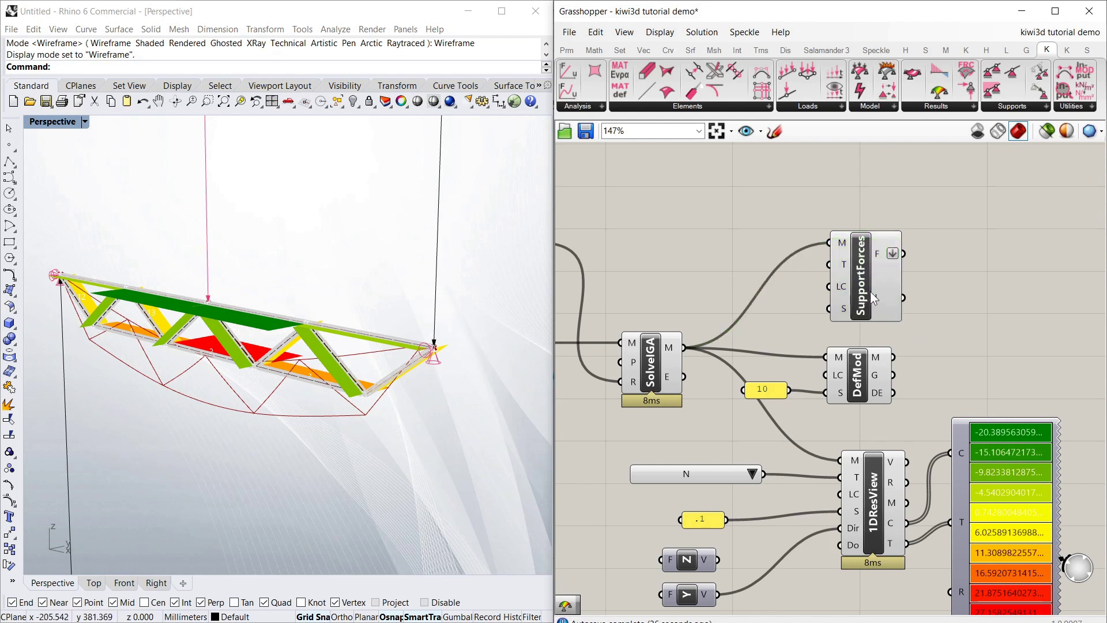
pyautogui.moveTo(869, 289); pyautogui.dragTo(872, 284)
pyautogui.click(919, 282)
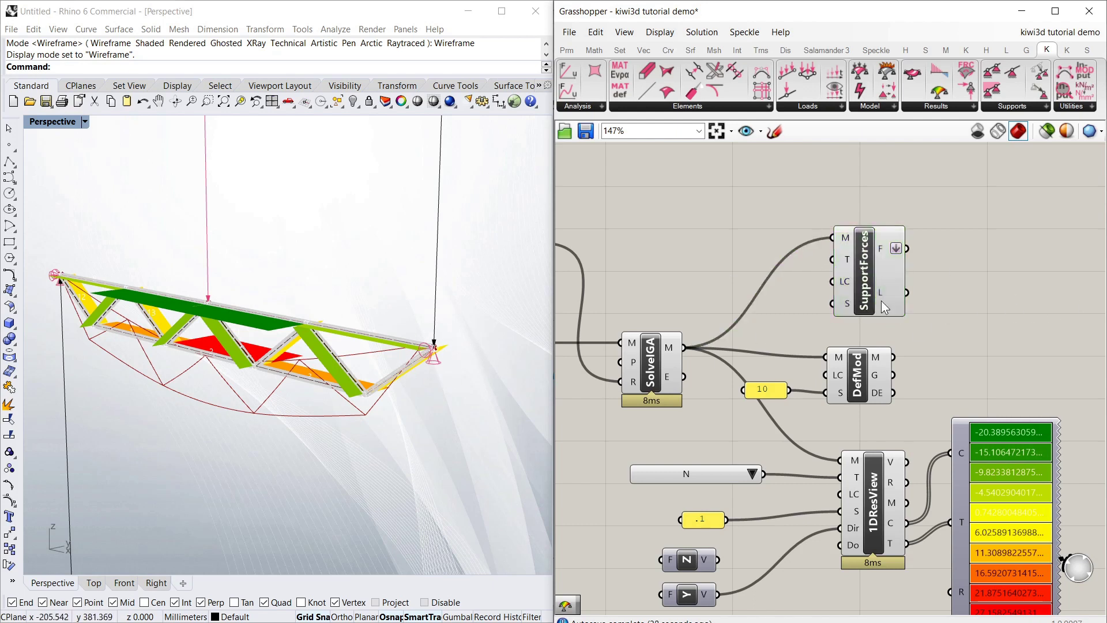
pyautogui.scroll(-3, 769, 213)
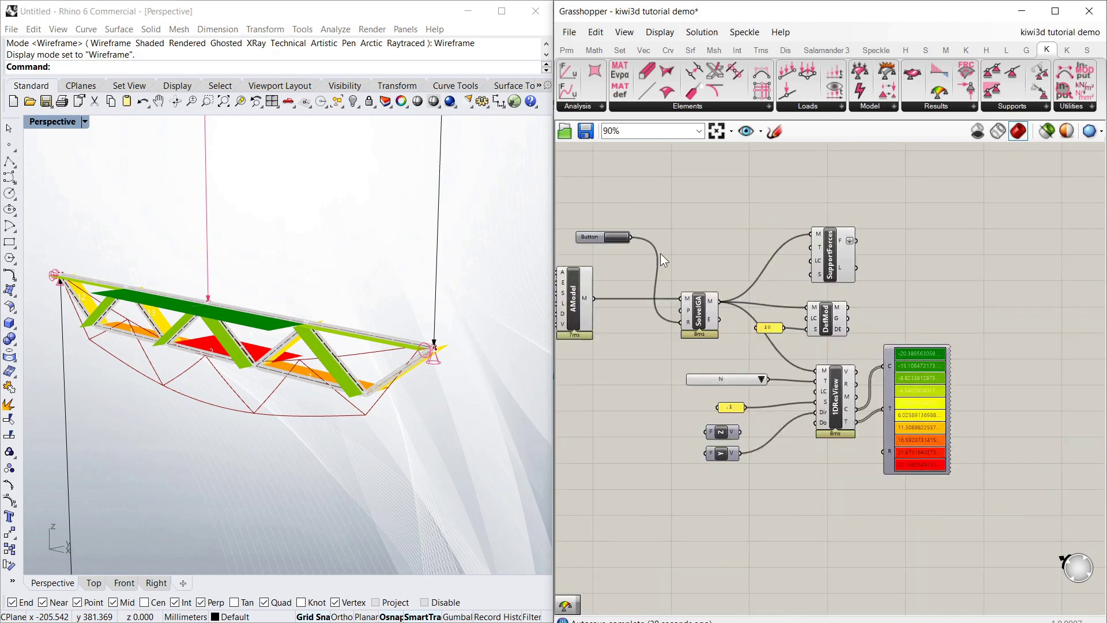
pyautogui.click(585, 131)
pyautogui.scroll(3, 929, 392)
# Use Set one Point to move the PtLoad onto the top chord right of mid-span.
pyautogui.scroll(-1, 933, 224)
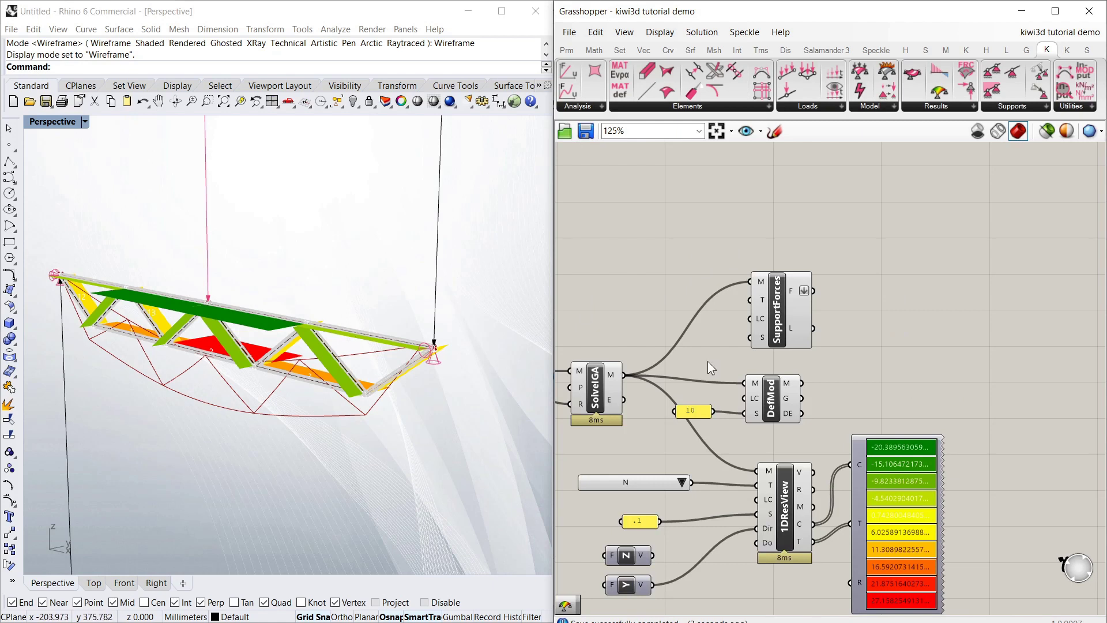
pyautogui.scroll(2, 730, 284)
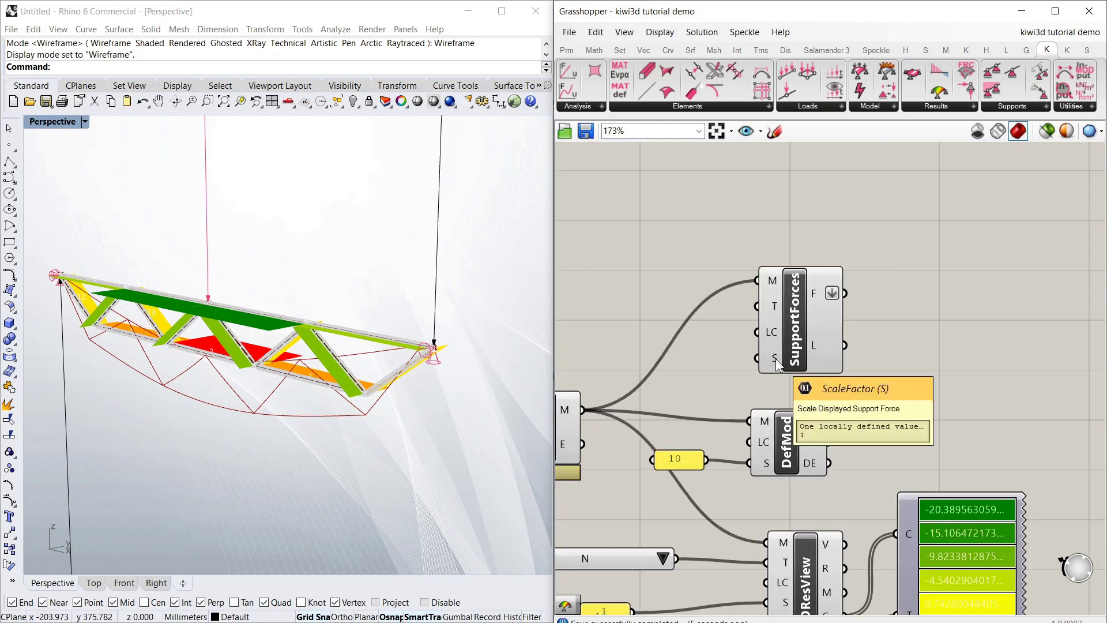
pyautogui.scroll(-1, 923, 296)
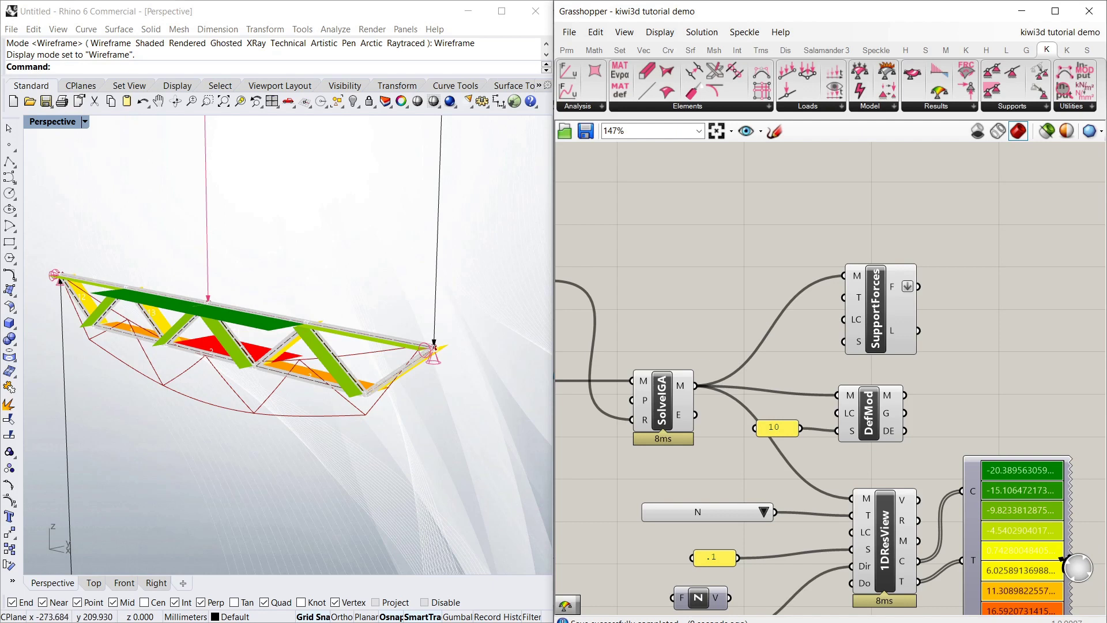
pyautogui.scroll(-5, 942, 356)
pyautogui.scroll(5, 849, 350)
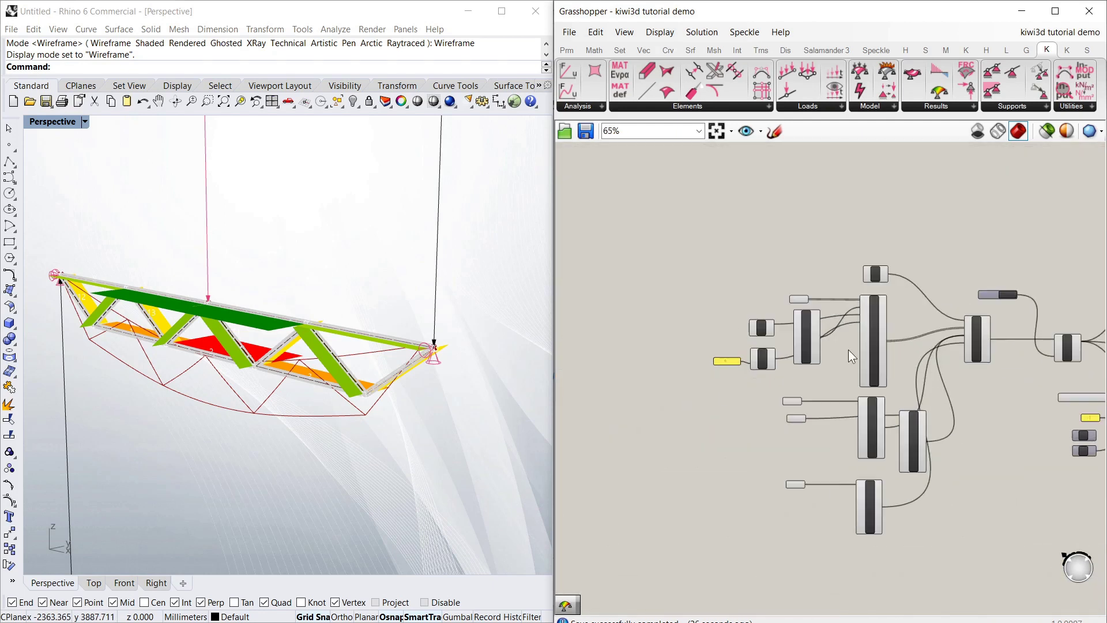
pyautogui.scroll(3, 681, 490)
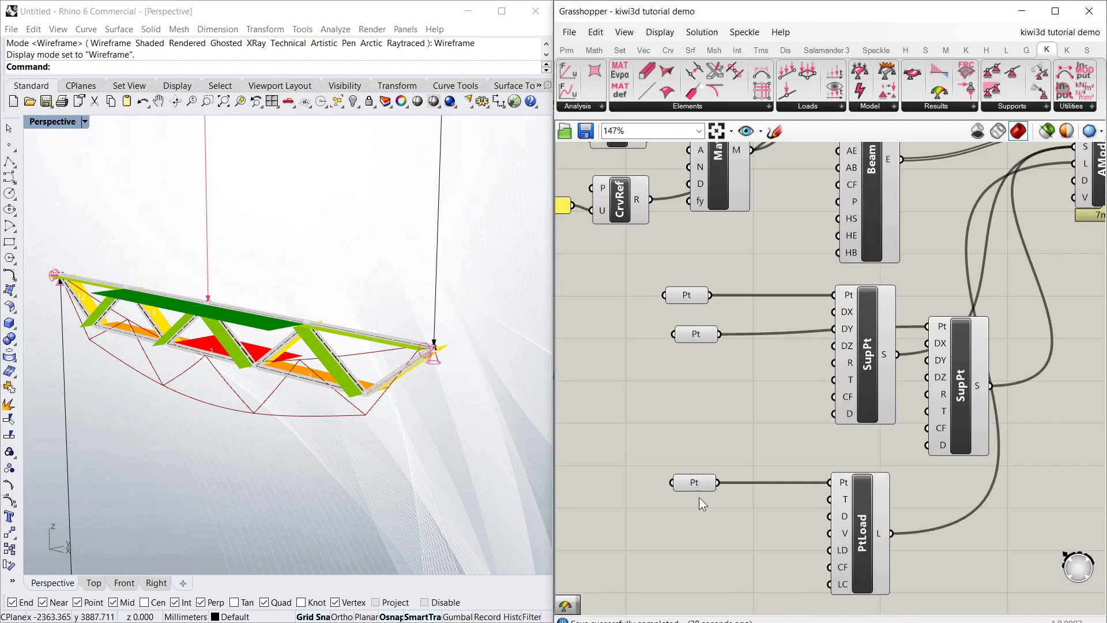
pyautogui.rightClick(692, 483)
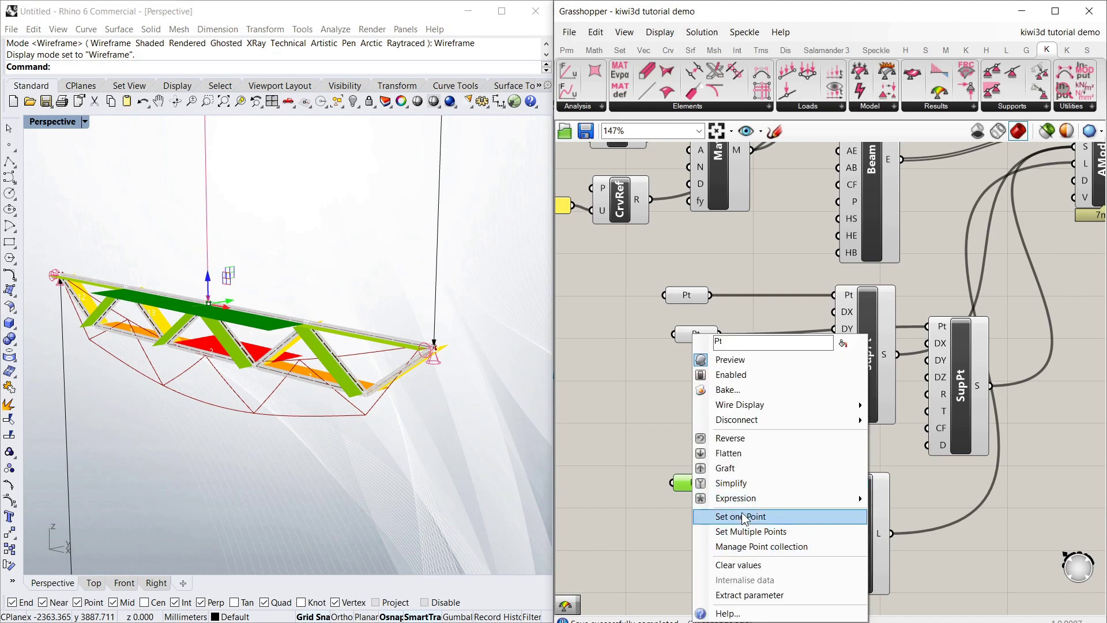
pyautogui.click(741, 516)
pyautogui.click(304, 326)
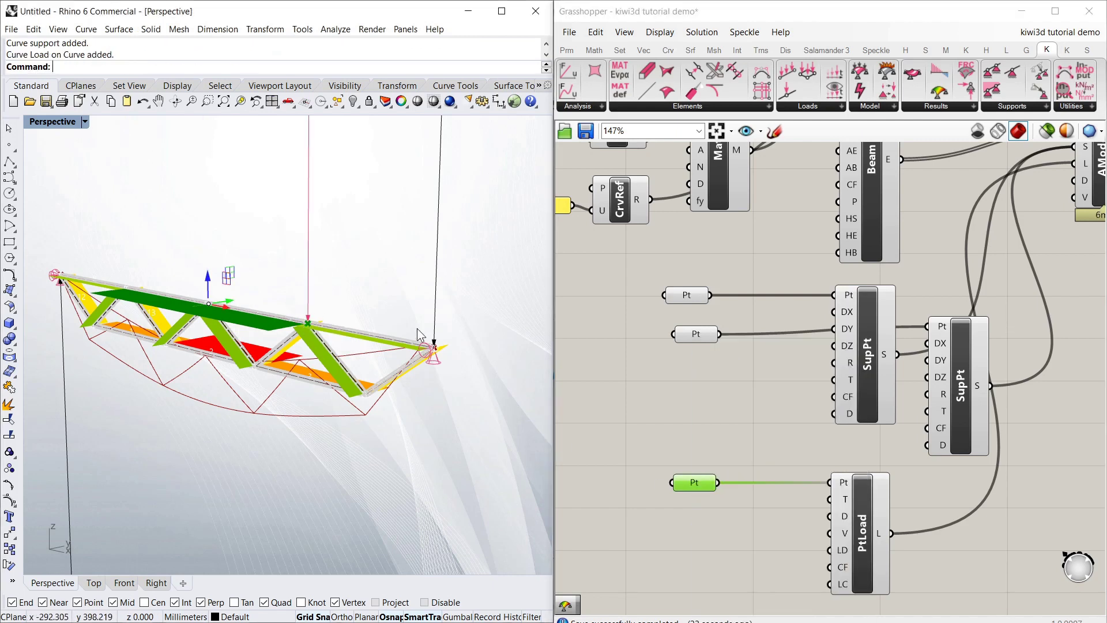
# Re-solve the truss with the Button and inspect the updated axial force colours.
pyautogui.scroll(-5, 698, 392)
pyautogui.scroll(5, 952, 315)
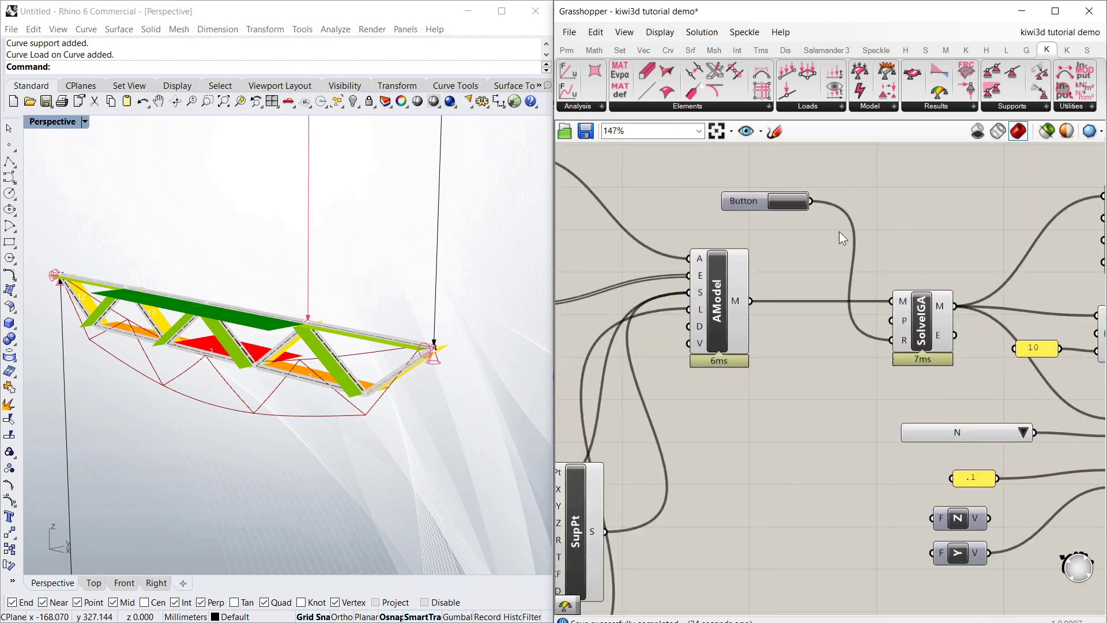
pyautogui.click(794, 202)
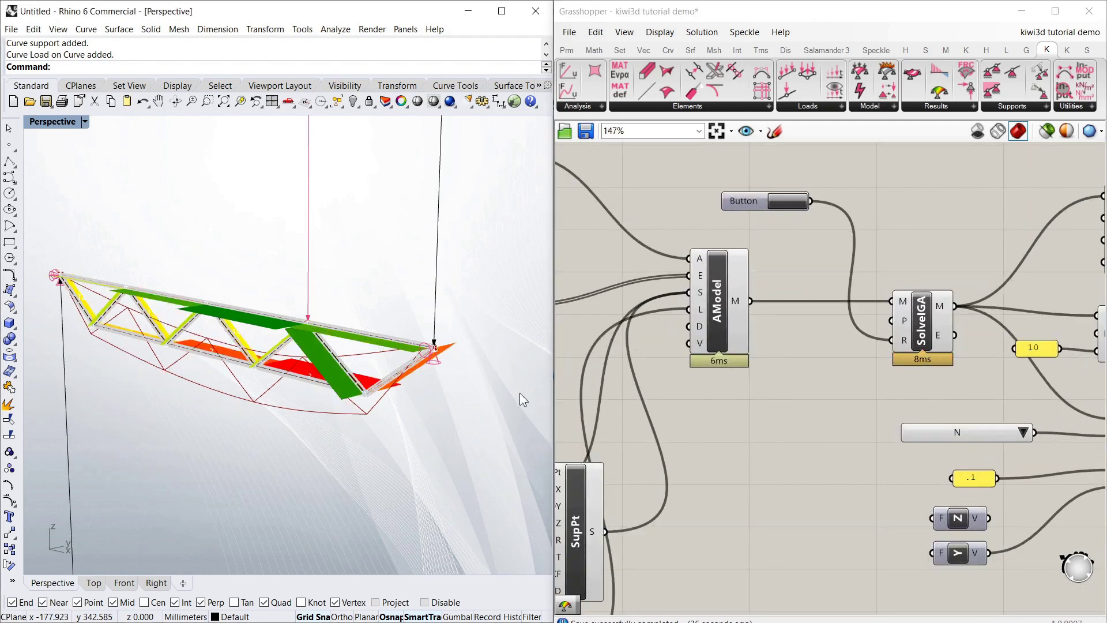
pyautogui.moveTo(317, 429); pyautogui.dragTo(233, 441, button='right')
pyautogui.moveTo(268, 377); pyautogui.dragTo(273, 372, button='right')
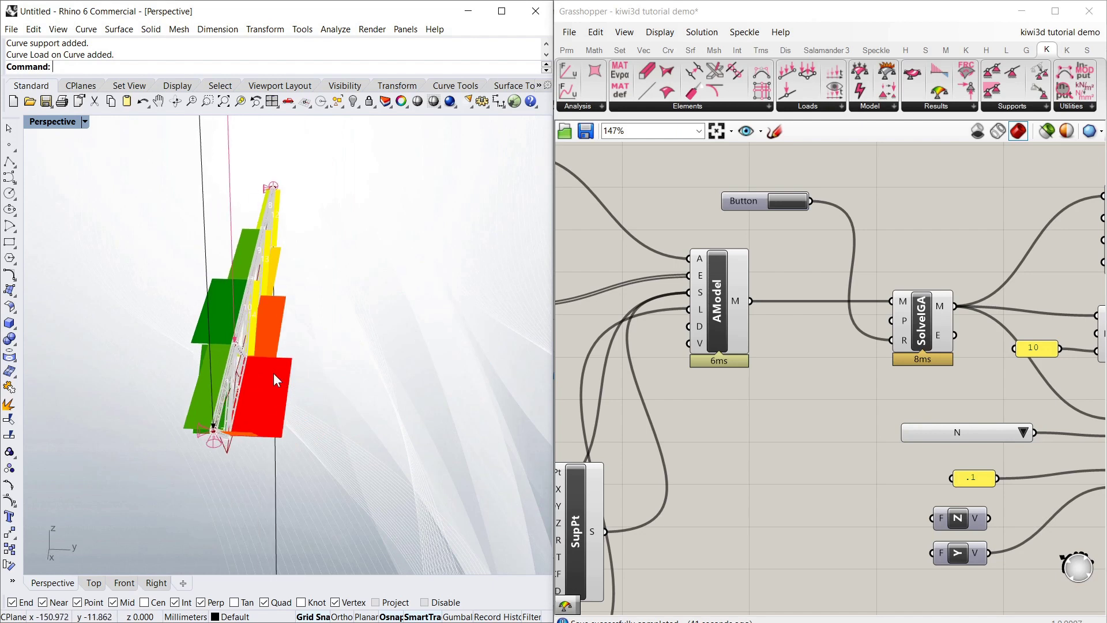
pyautogui.moveTo(248, 417); pyautogui.dragTo(362, 406, button='right')
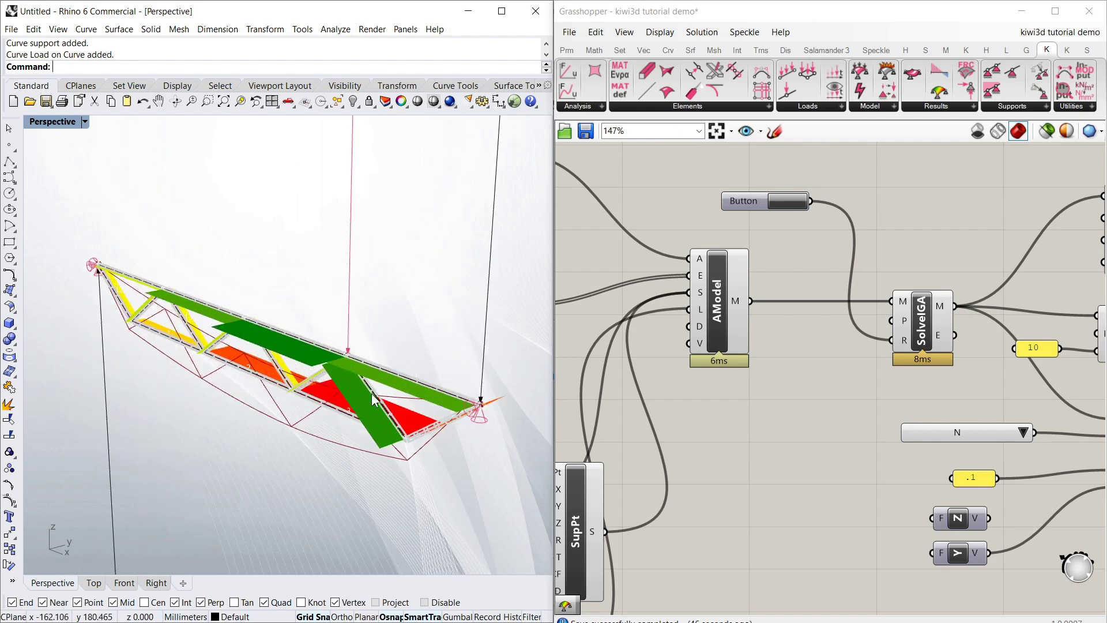
pyautogui.scroll(-2, 678, 282)
pyautogui.scroll(-2, 643, 320)
pyautogui.scroll(2, 658, 376)
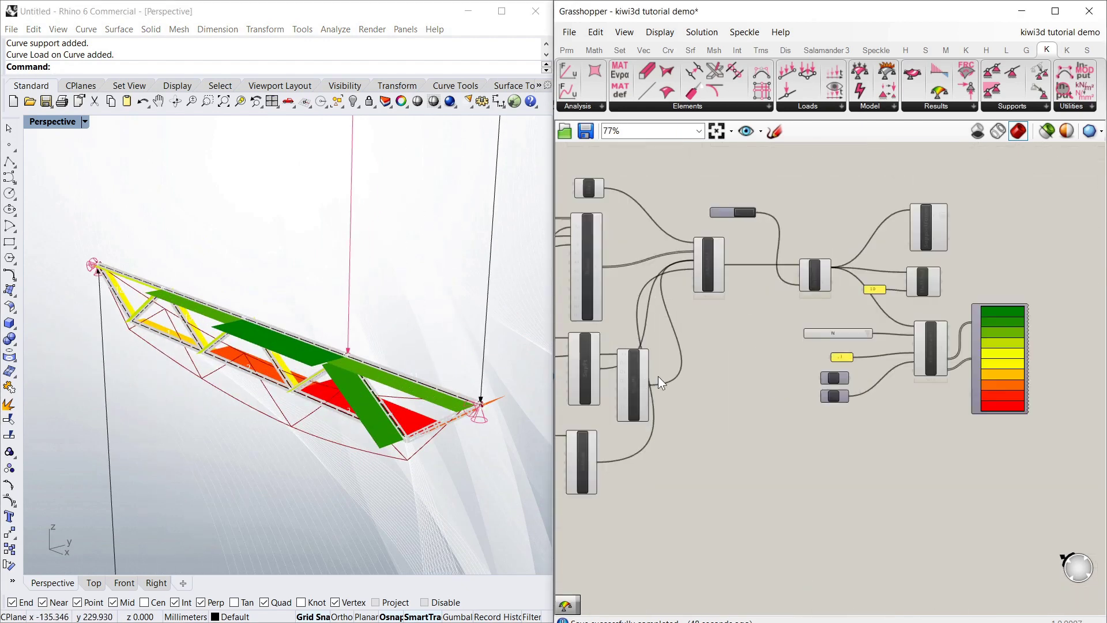
pyautogui.scroll(-3, 634, 340)
pyautogui.scroll(2, 673, 348)
pyautogui.scroll(-3, 856, 358)
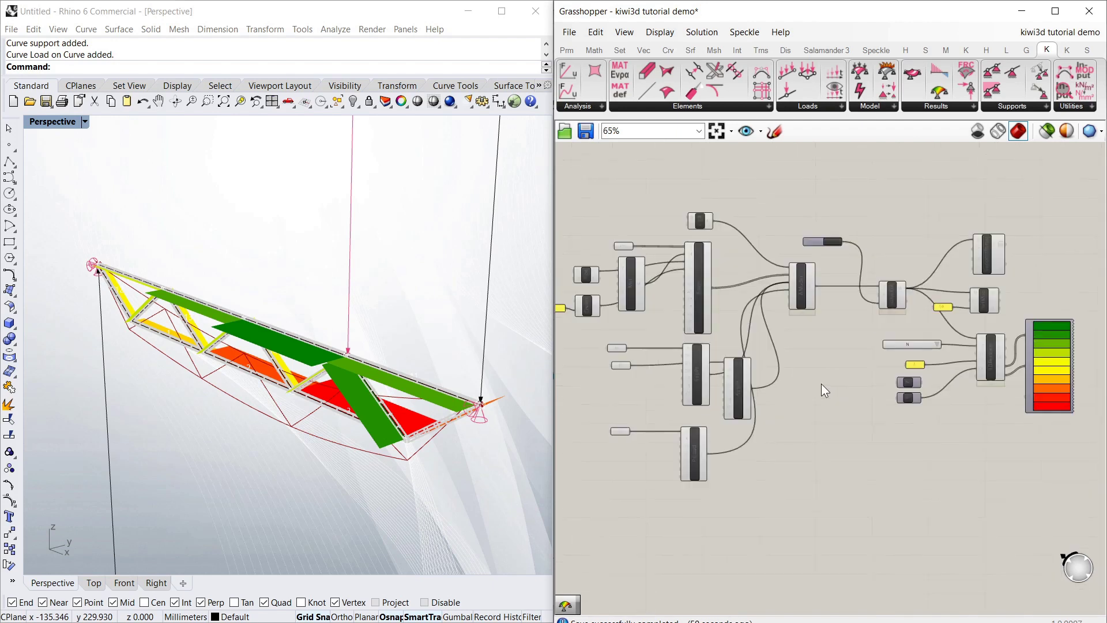
pyautogui.scroll(2, 932, 362)
pyautogui.scroll(-1, 931, 361)
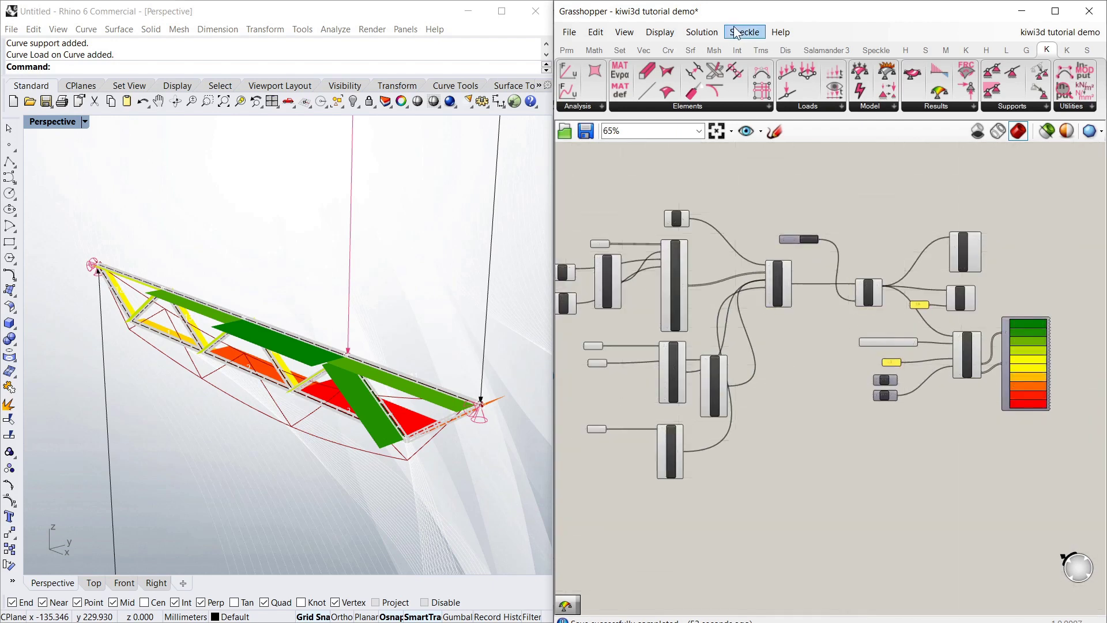
pyautogui.scroll(-2, 939, 328)
pyautogui.scroll(7, 802, 258)
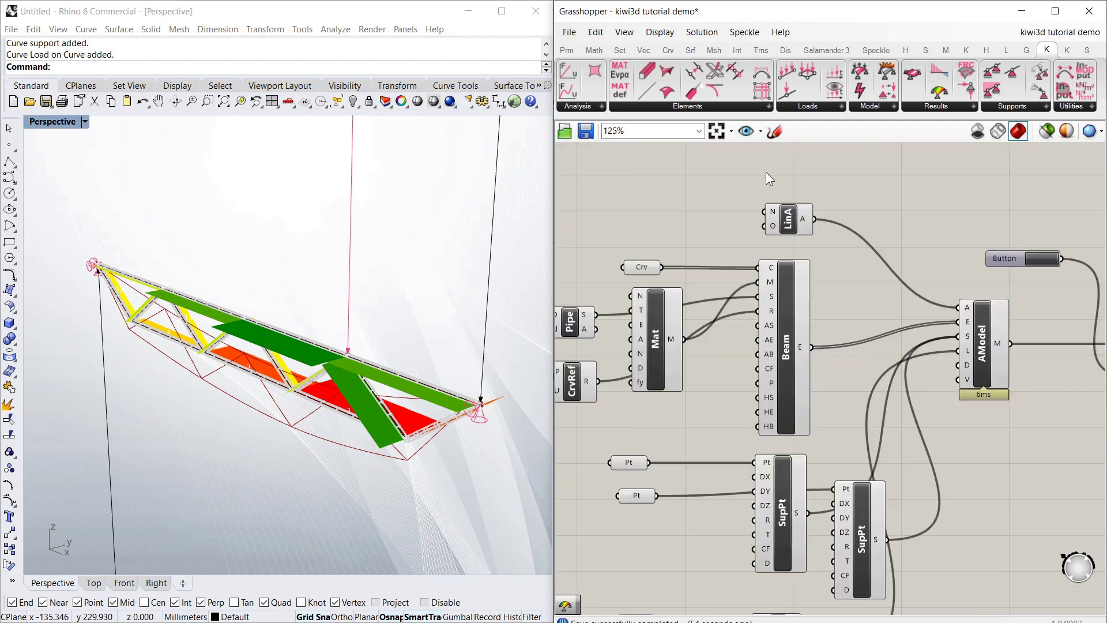
pyautogui.scroll(-4, 745, 261)
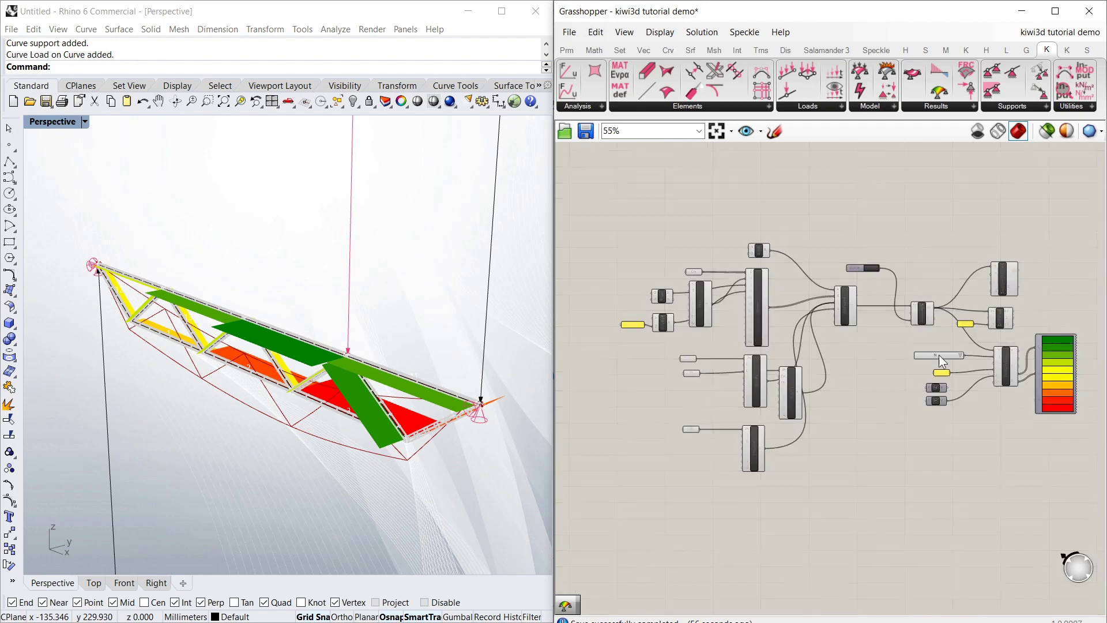